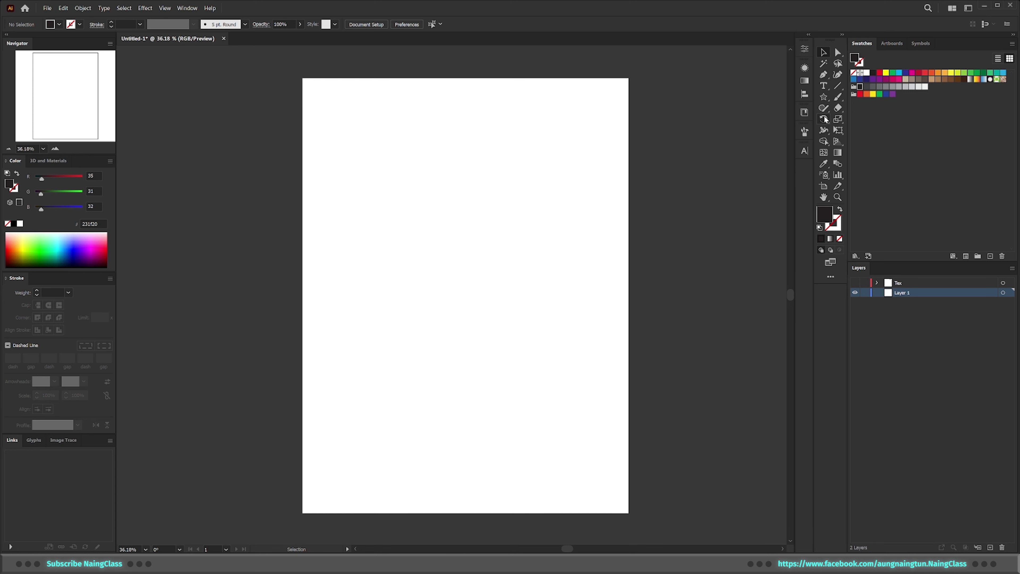
Check the artboard's name and height in the Artboard Options dialog.
key("c")
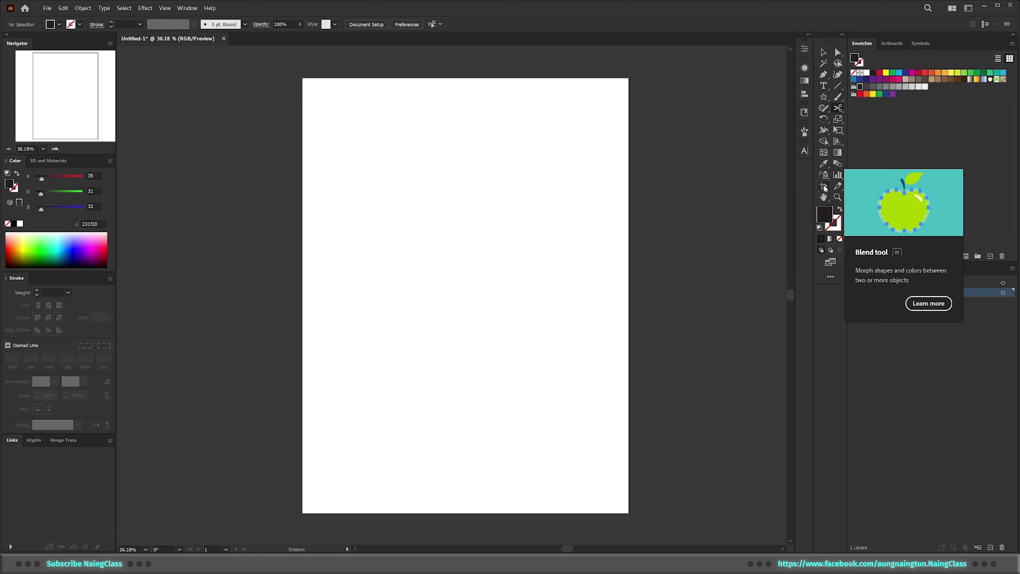
double_click(823, 187)
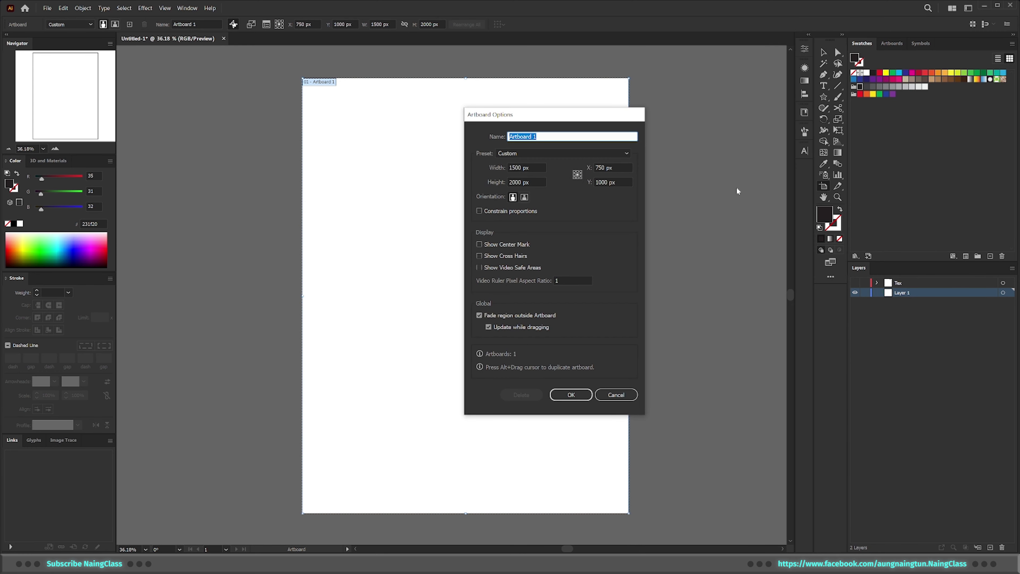
left_click(542, 182)
left_click(507, 181)
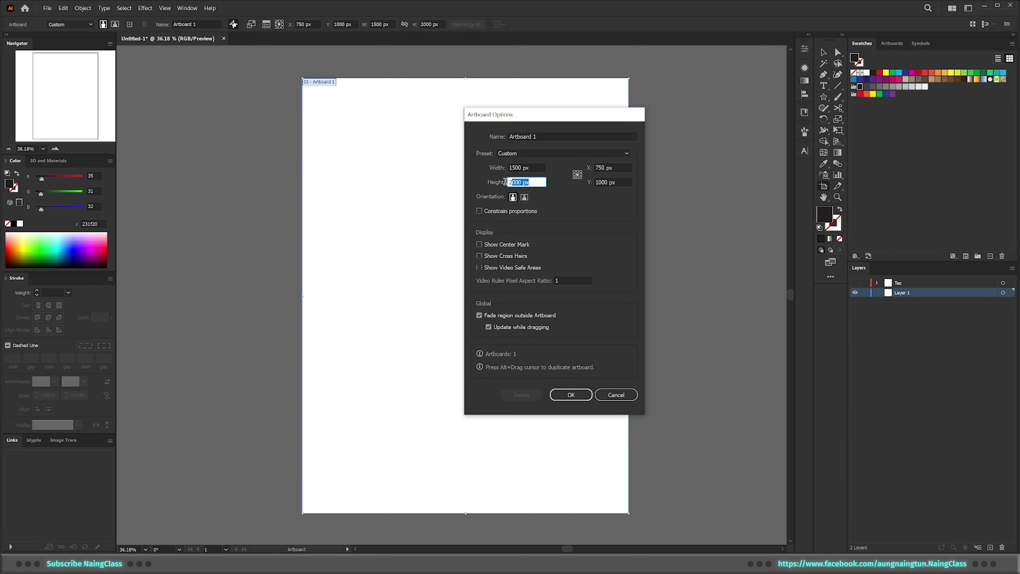
key("Return")
key("Escape")
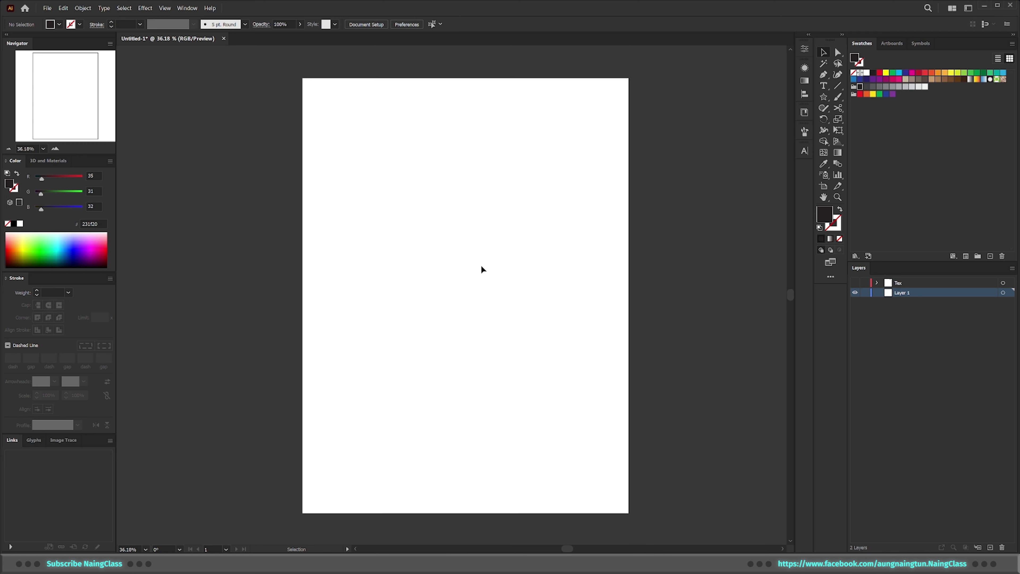
Draw a dark, strokeless 520 px circle at the artboard's top-left corner.
key("l")
left_click_drag(330, 97, 384, 194)
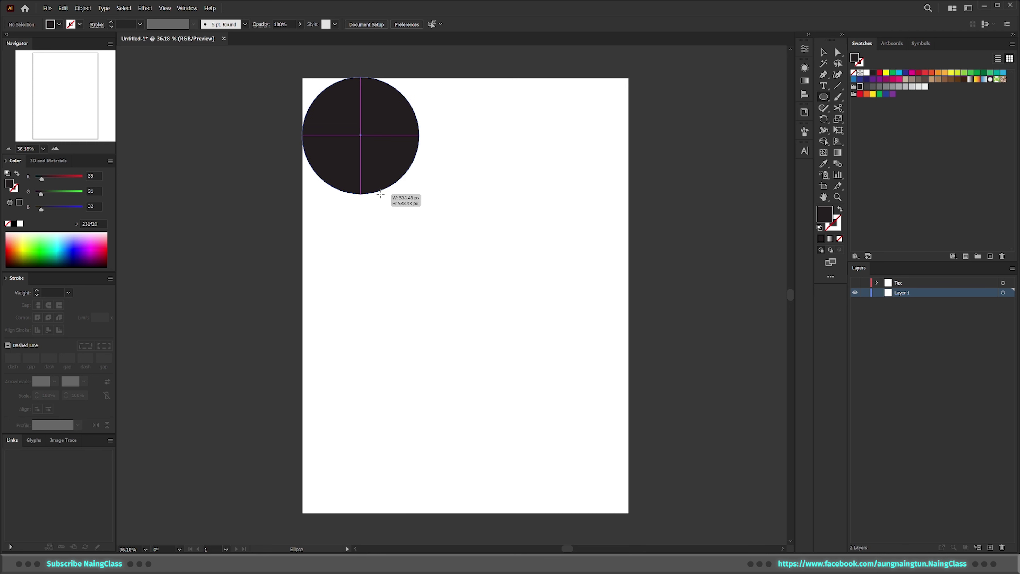
left_click_drag(384, 195, 376, 190)
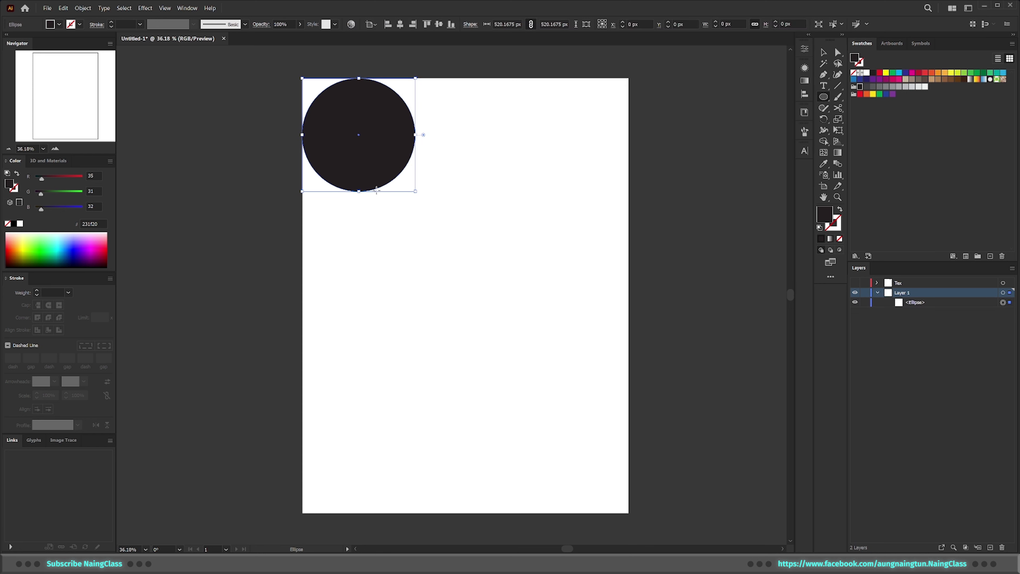
key("v")
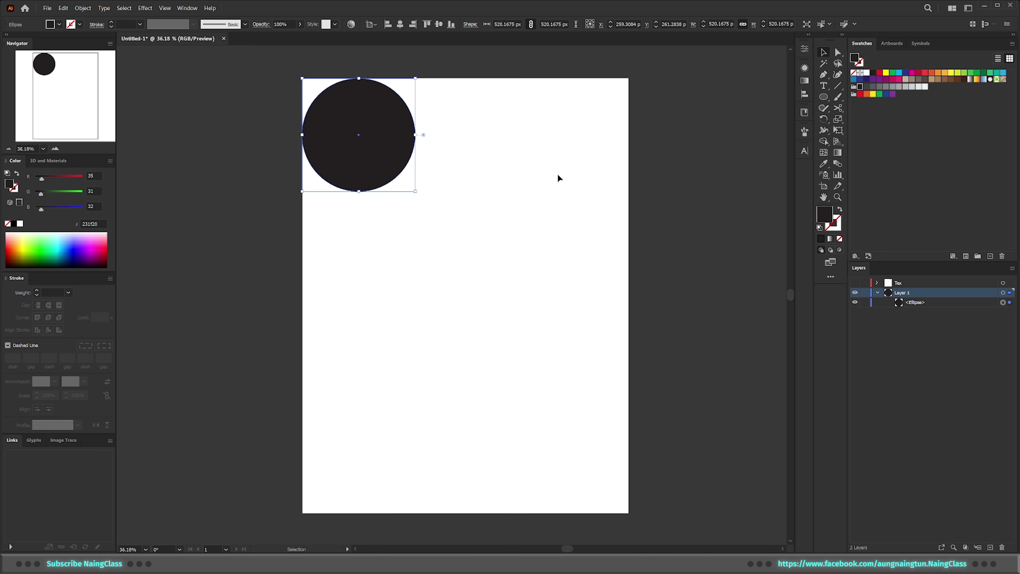
left_click(804, 49)
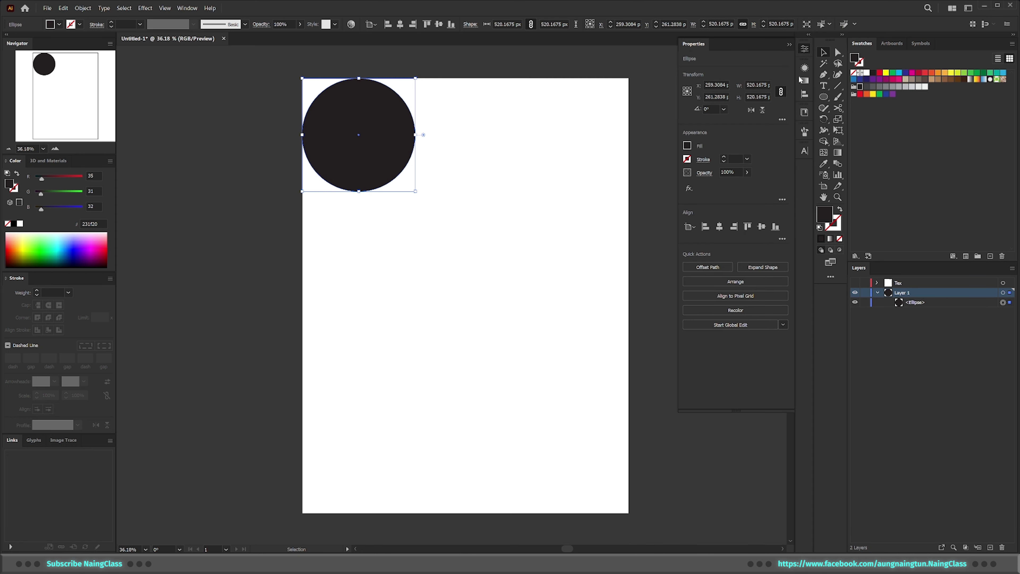
left_click_drag(544, 223, 532, 349)
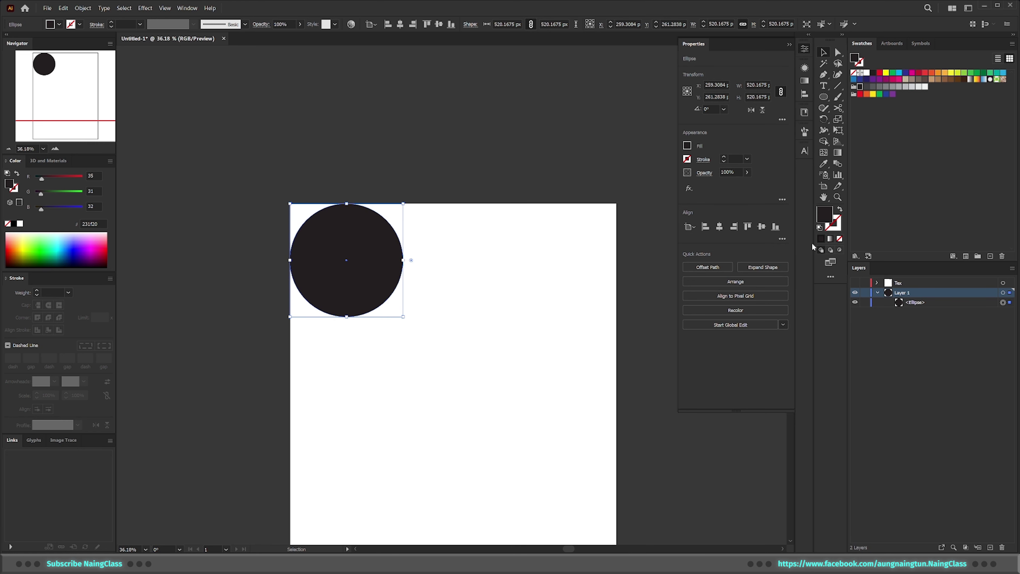
Give the circle a gradient fill running diagonally across it.
left_click(830, 238)
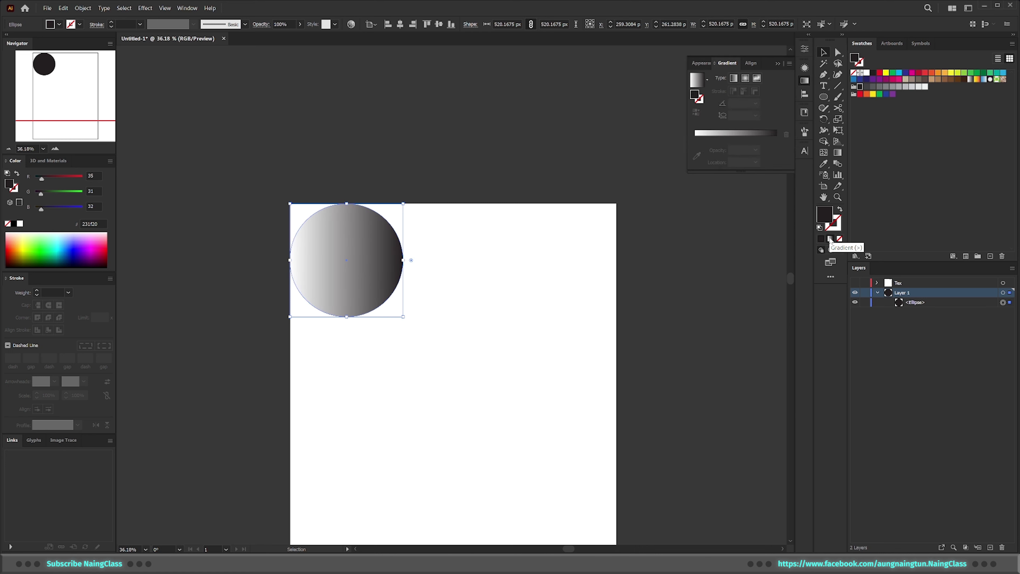
left_click(804, 48)
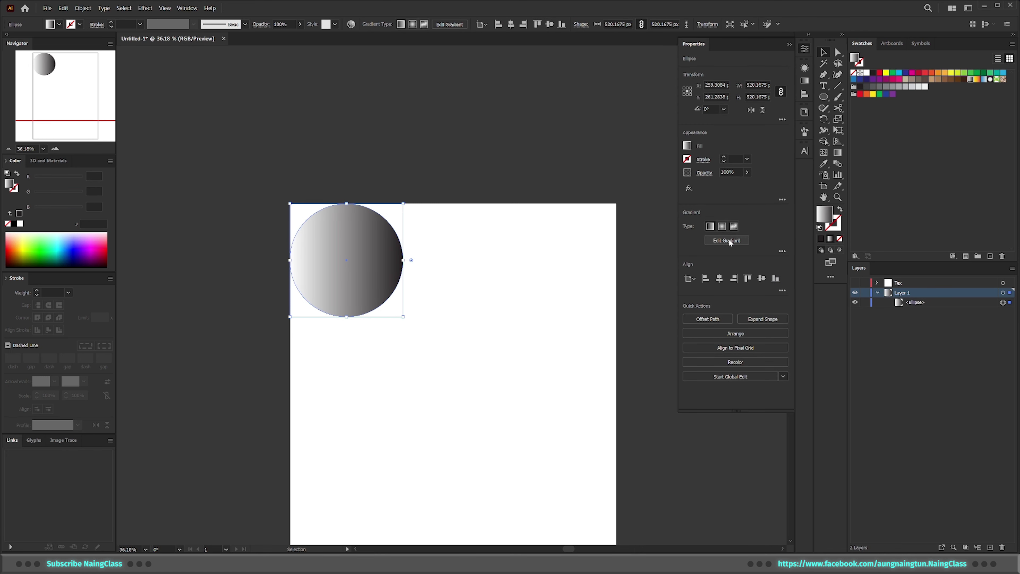
left_click(726, 239)
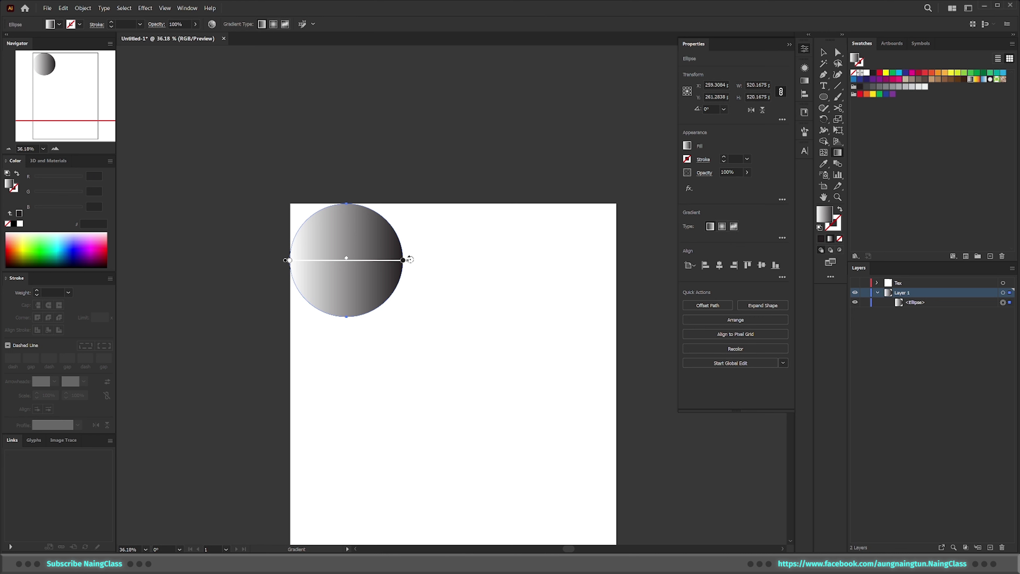
mouse_move(336, 262)
left_mouse_down()
mouse_move(395, 320)
mouse_move(368, 287)
left_mouse_up()
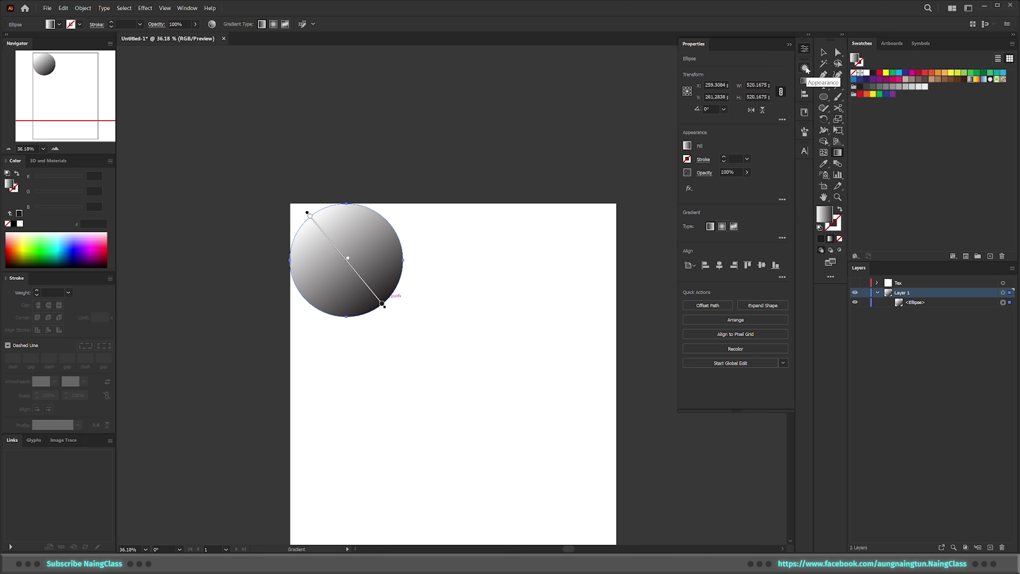
Set the gradient stops to bright green 39b54a and dark green 006838.
left_click(805, 82)
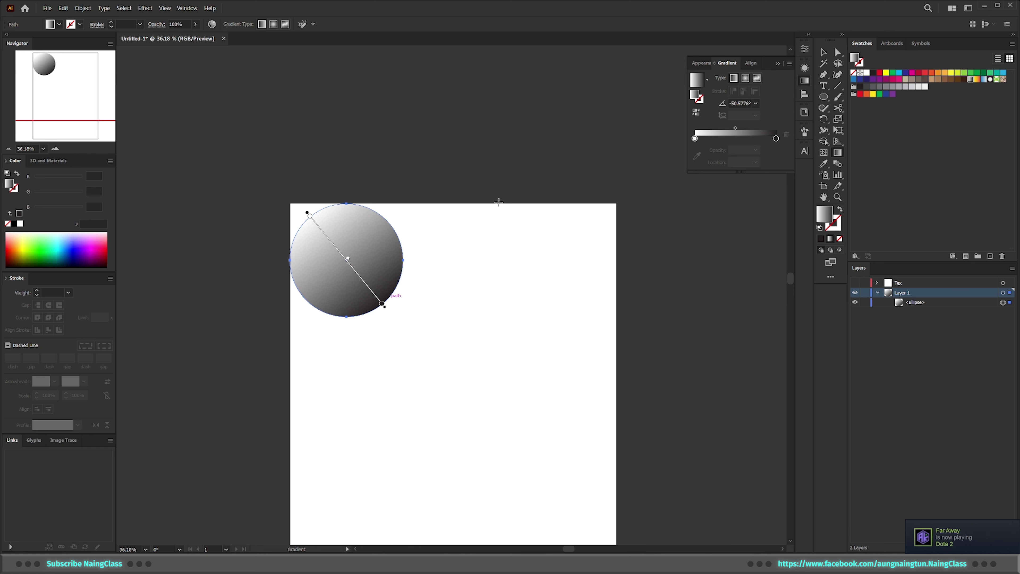
left_click(382, 304)
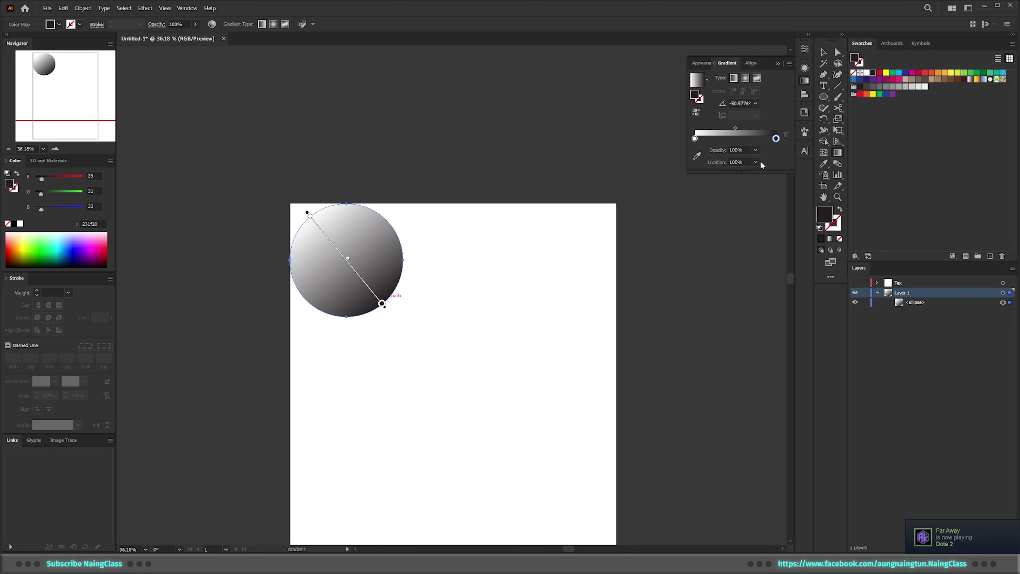
left_click(697, 156)
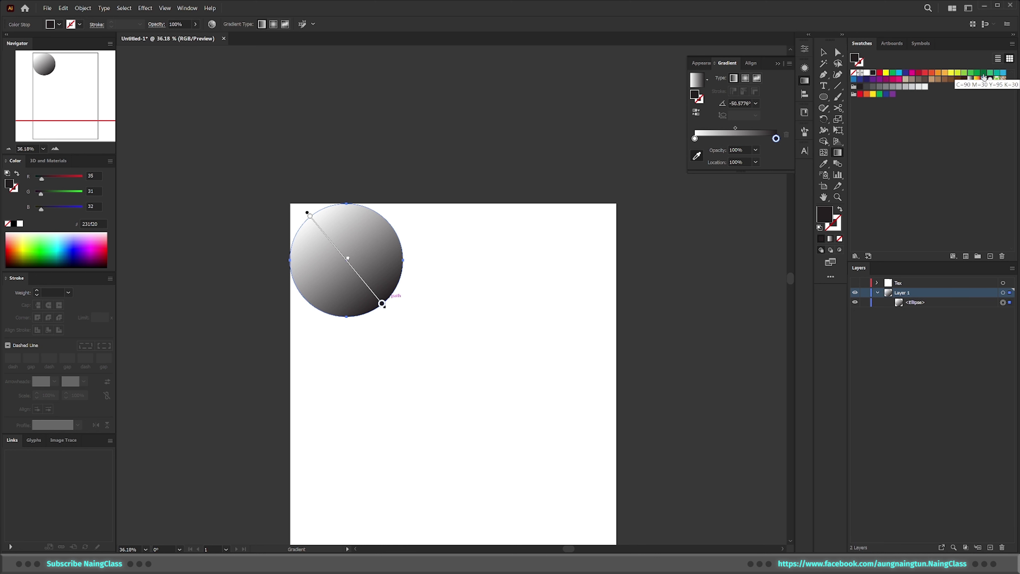
left_click(983, 74)
left_click(694, 139)
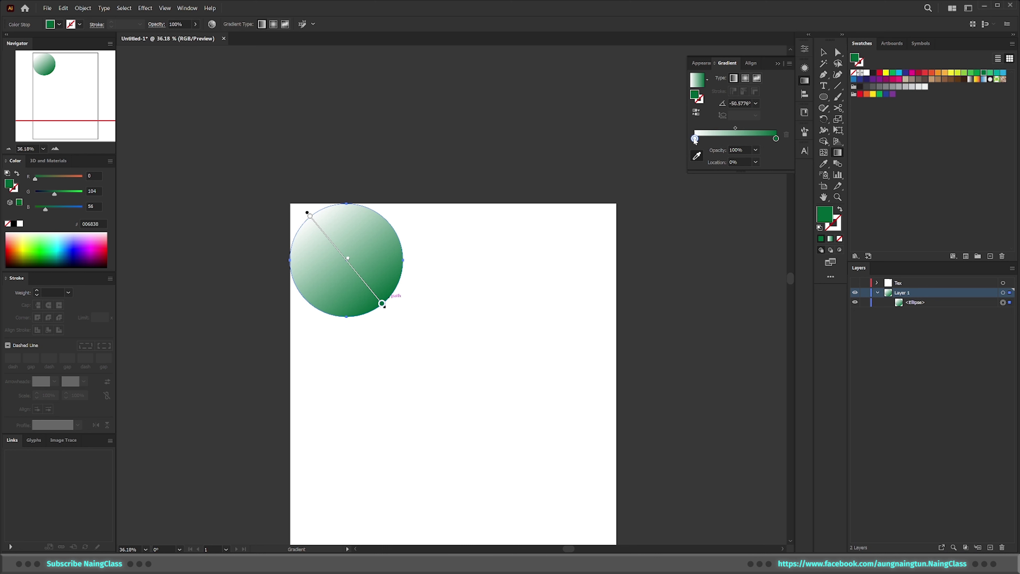
left_click(971, 73)
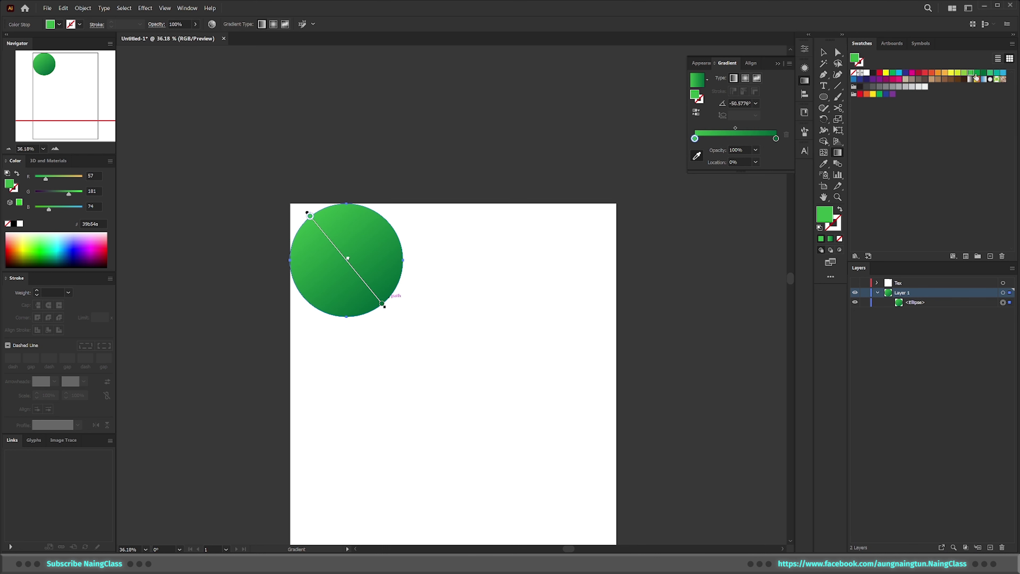
left_click(823, 52)
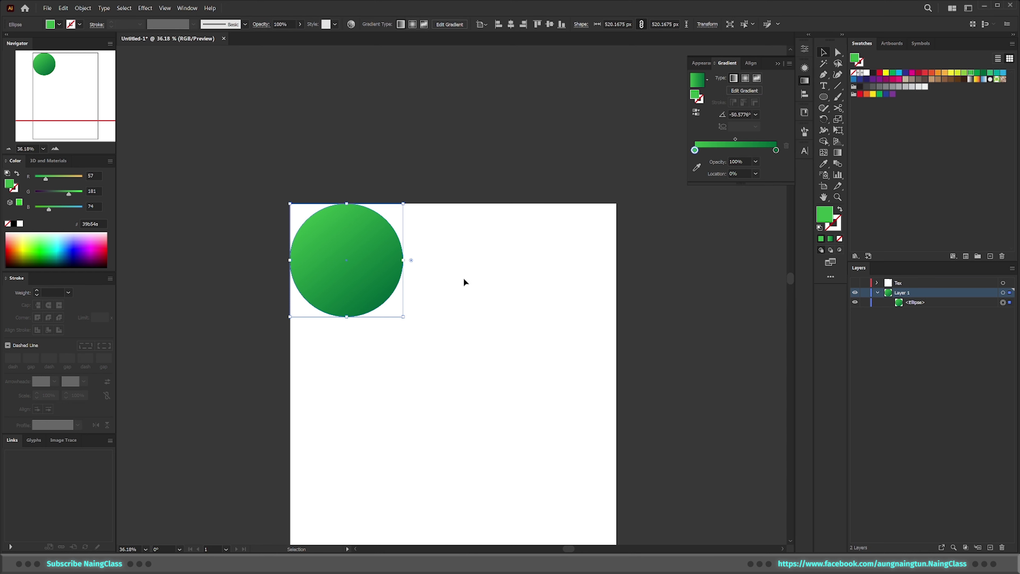
Alt-drag three copies of the green circle above the artboard.
scroll(464, 279, "up", 3)
mouse_move(369, 337)
left_mouse_down()
mouse_move(360, 178)
mouse_move(589, 199)
left_mouse_up()
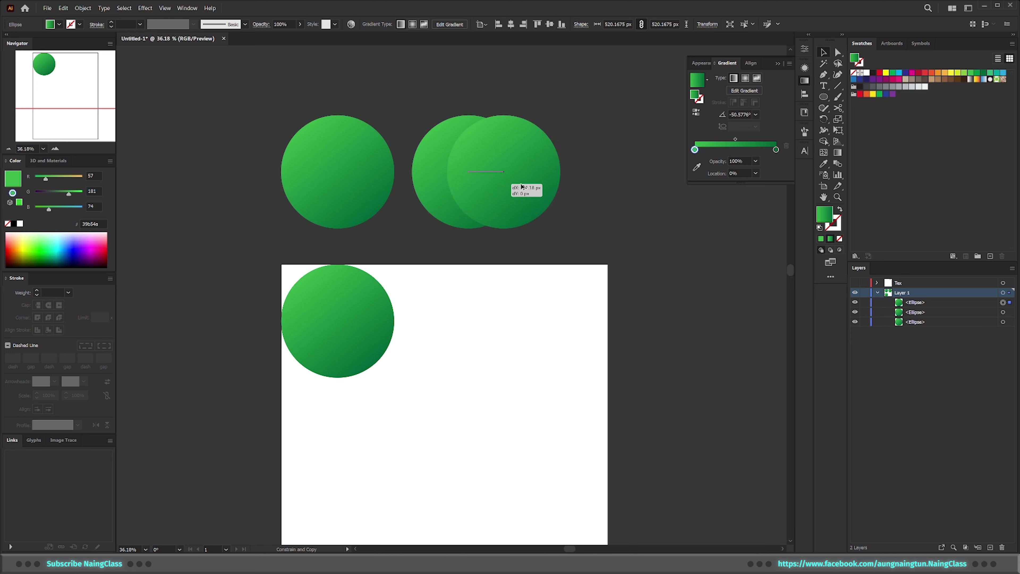
left_click(652, 298)
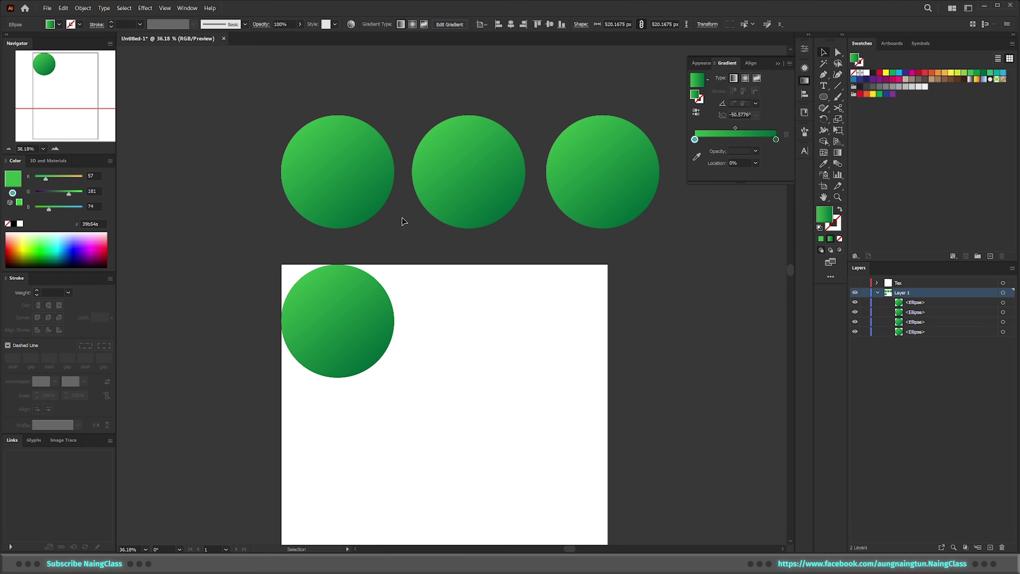
left_click(463, 187)
Recolour the middle copy's gradient stops to 009444 and yellow-green 5db729.
left_click(747, 91)
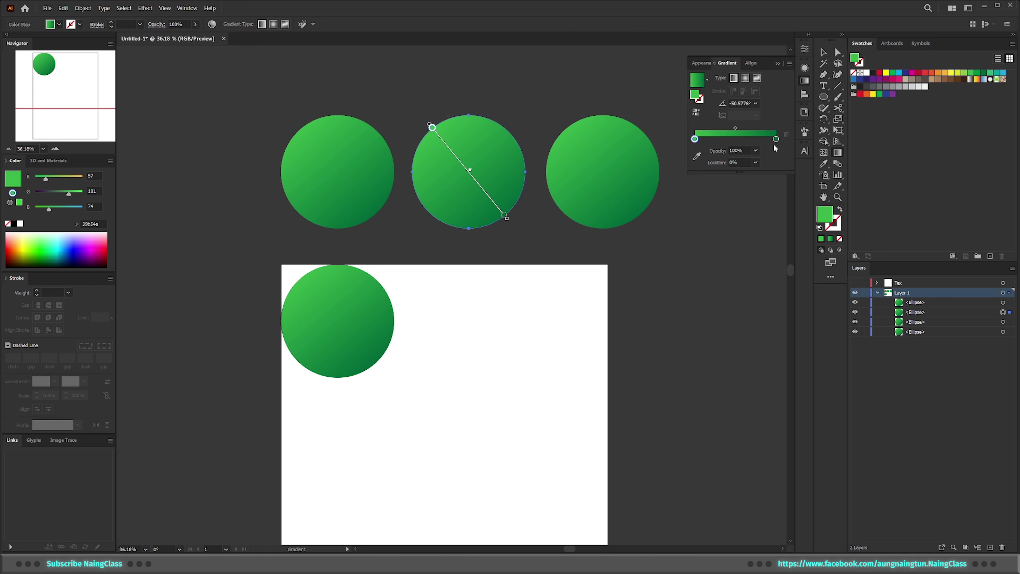
left_click(776, 139)
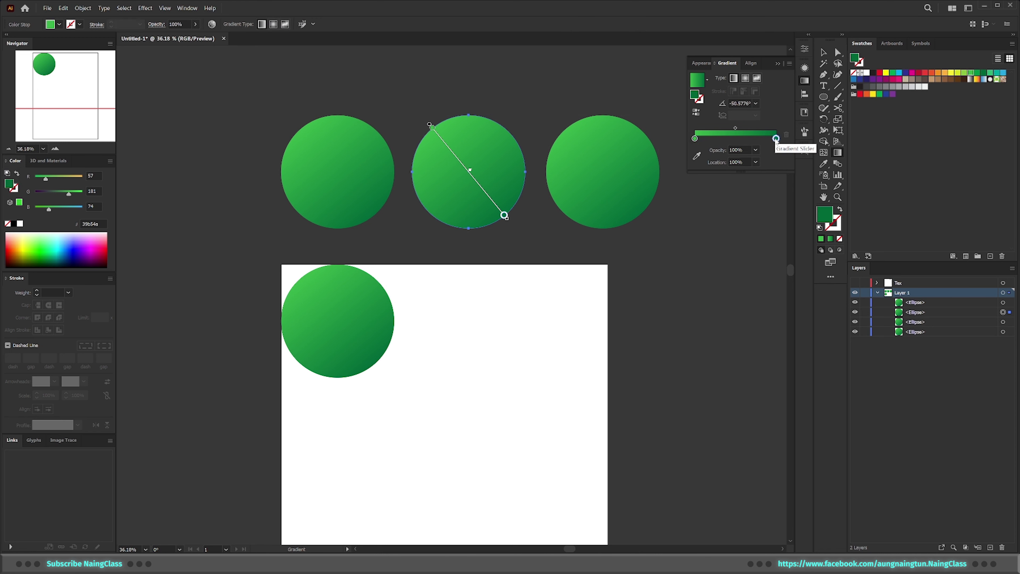
left_click(979, 73)
left_click(694, 139)
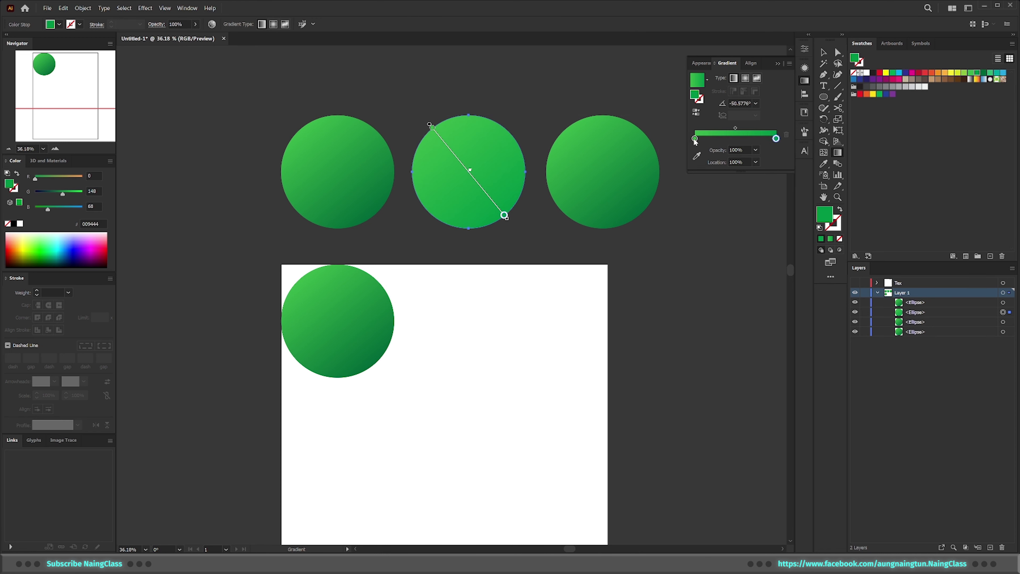
left_click(968, 73)
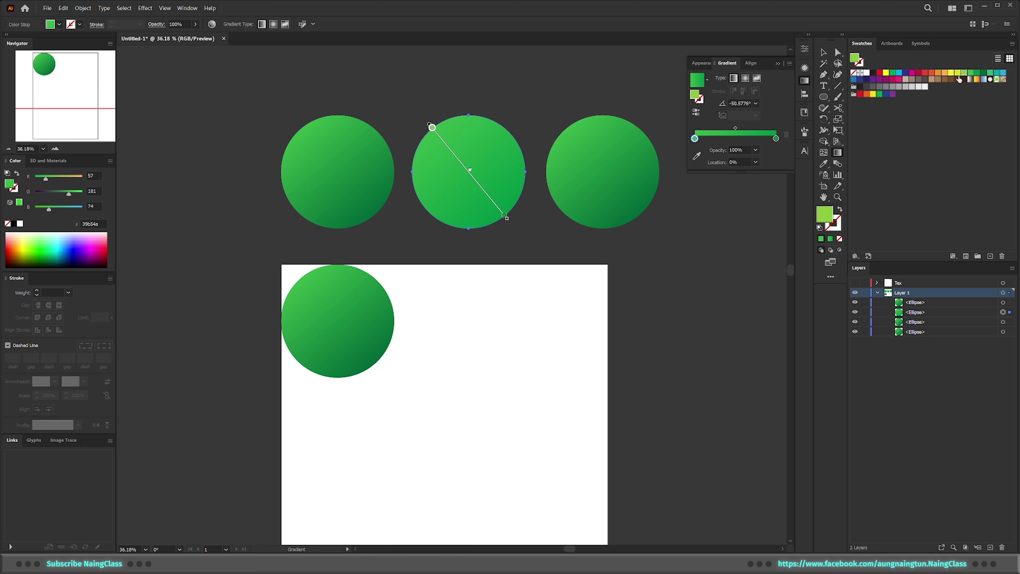
double_click(827, 217)
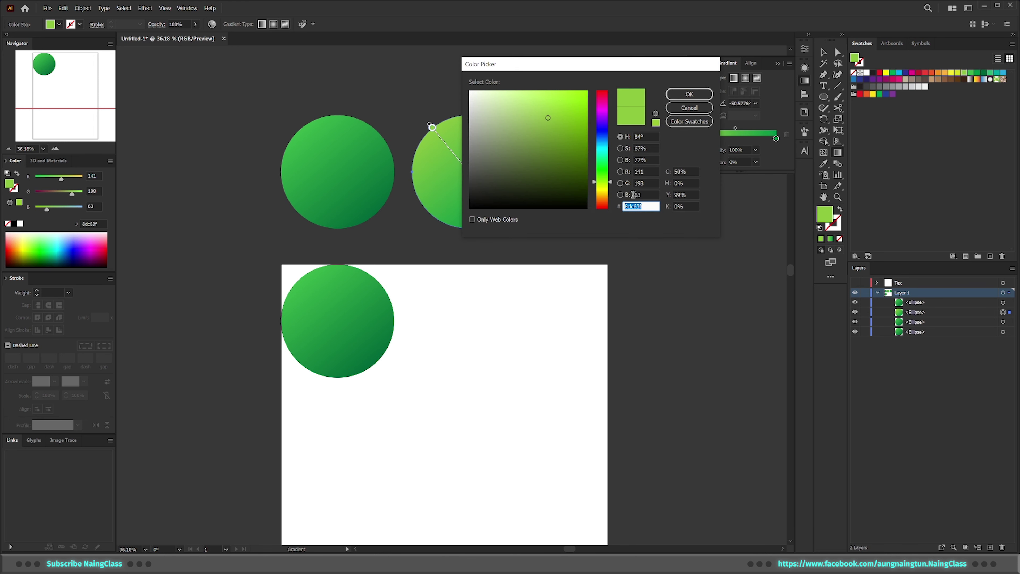
left_click(602, 181)
left_click(561, 124)
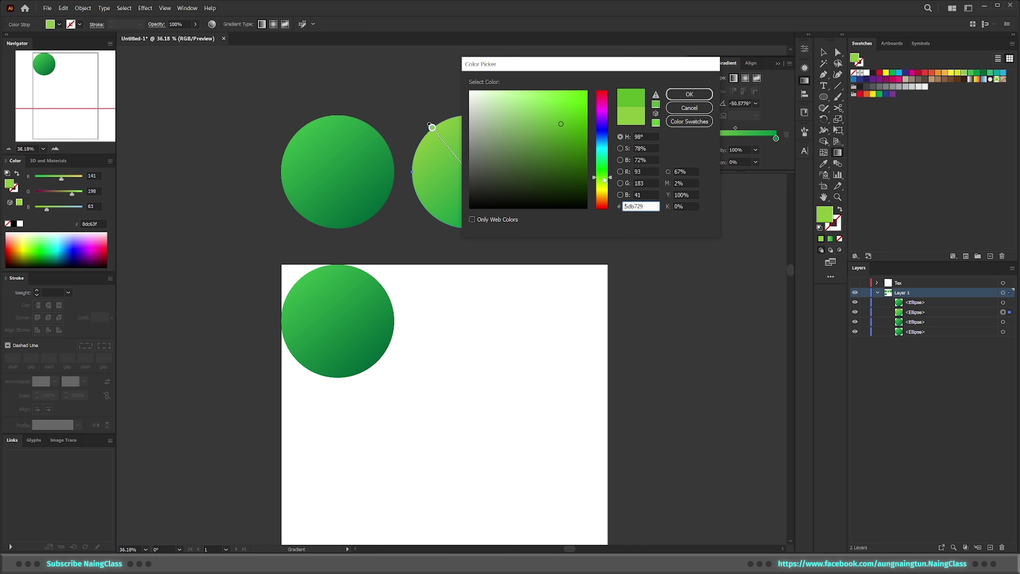
left_click(689, 95)
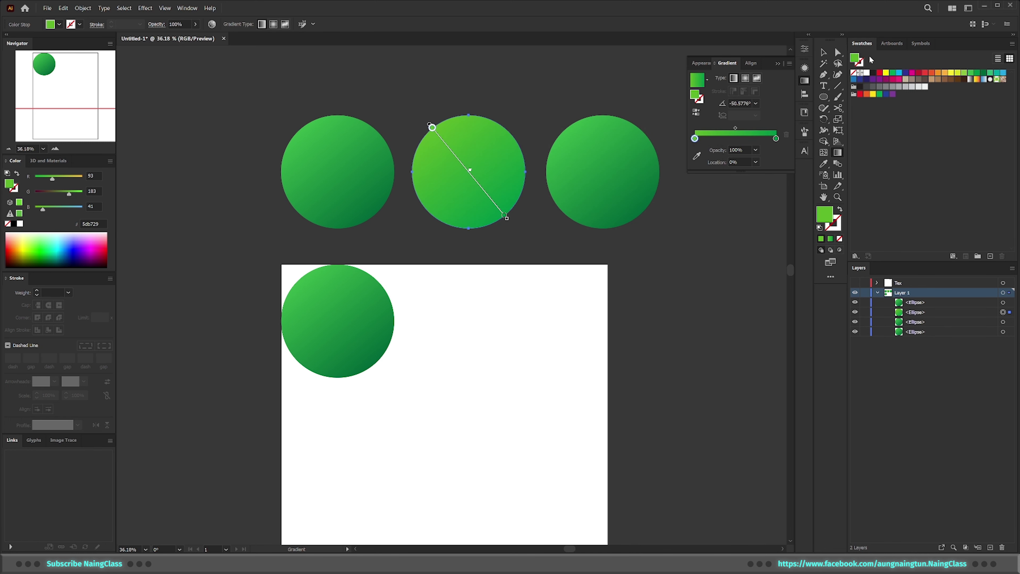
left_click(826, 52)
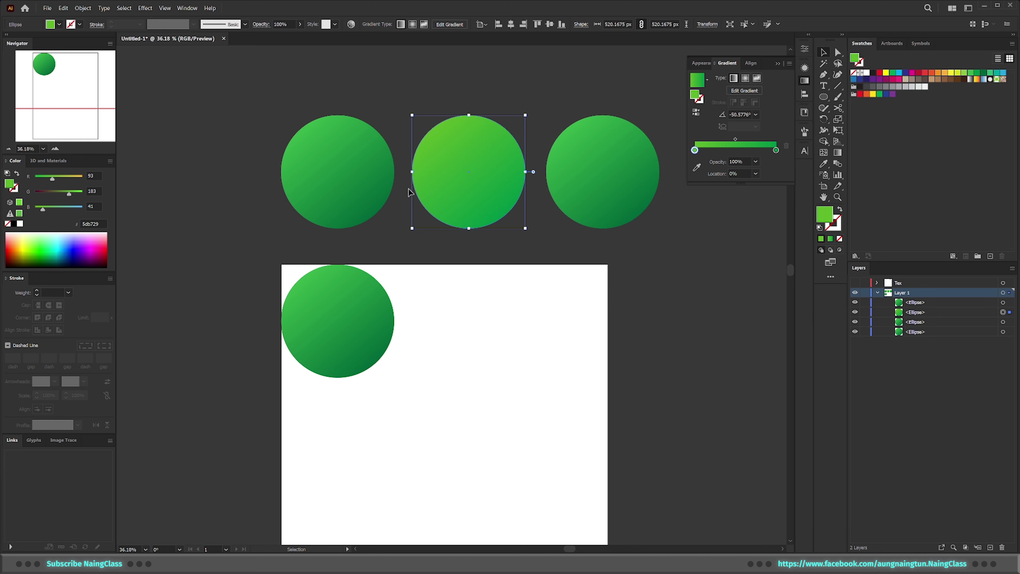
left_click(564, 181)
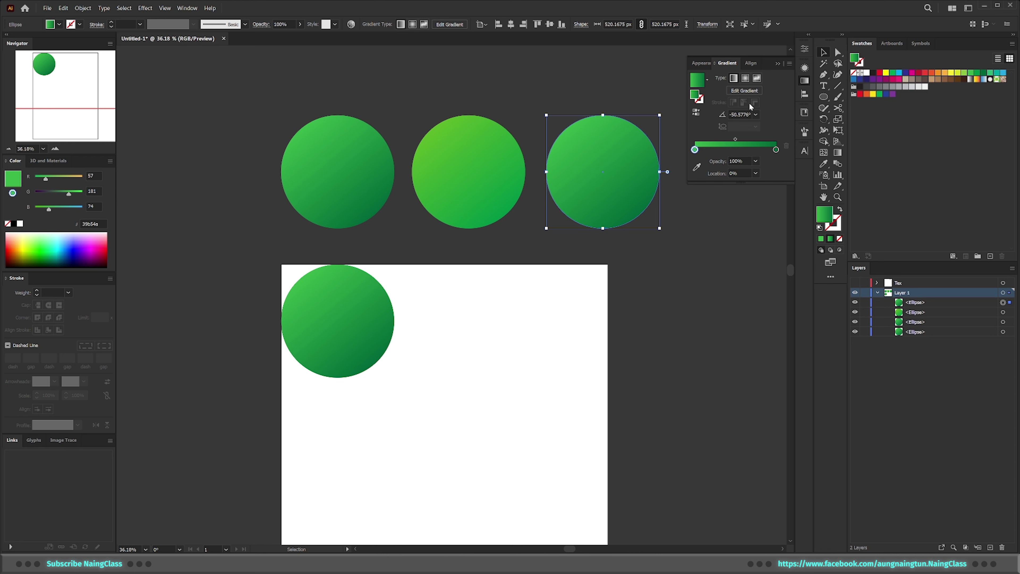
Set the right circle's gradient end stop to green 057a40.
left_click(752, 94)
left_click(777, 140)
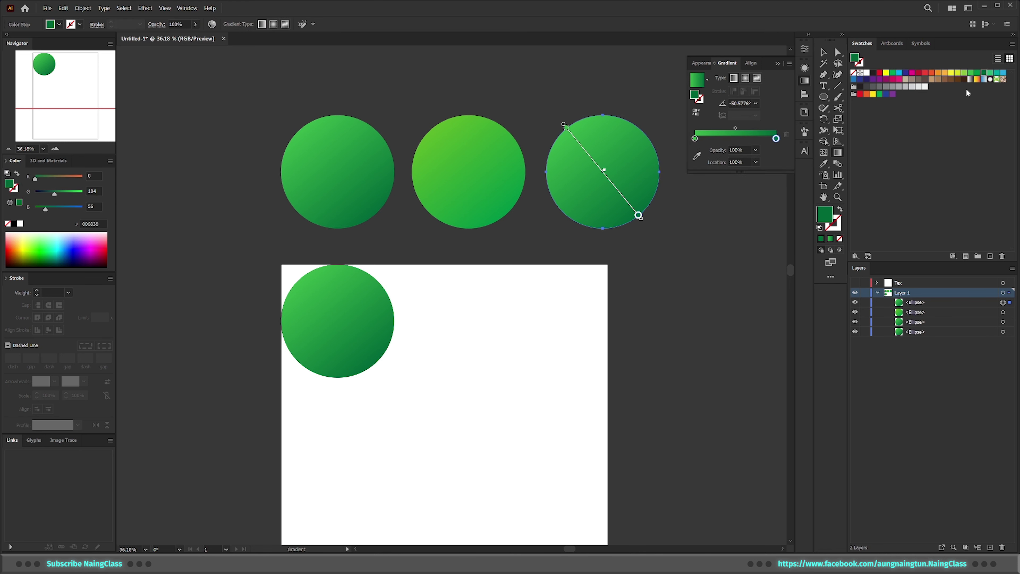
double_click(828, 214)
left_click_drag(583, 157, 583, 152)
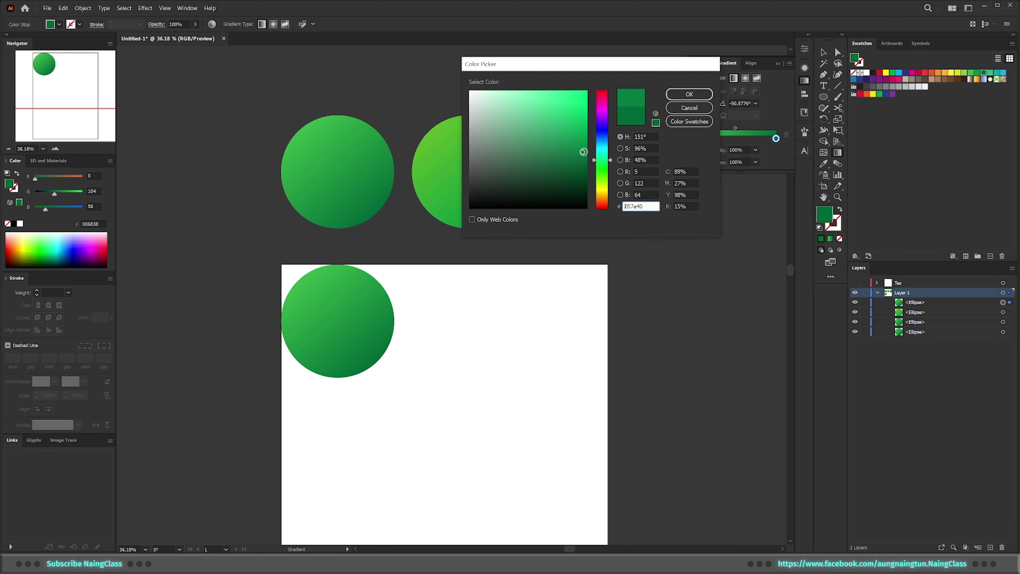
left_click(689, 95)
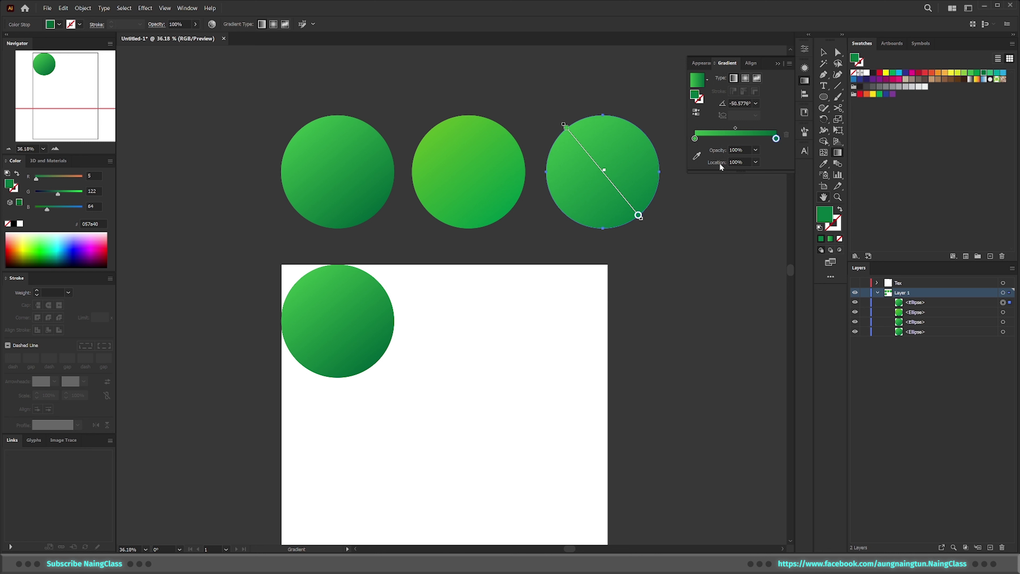
Set the right circle's gradient start stop to green 239b2e.
left_click(568, 127)
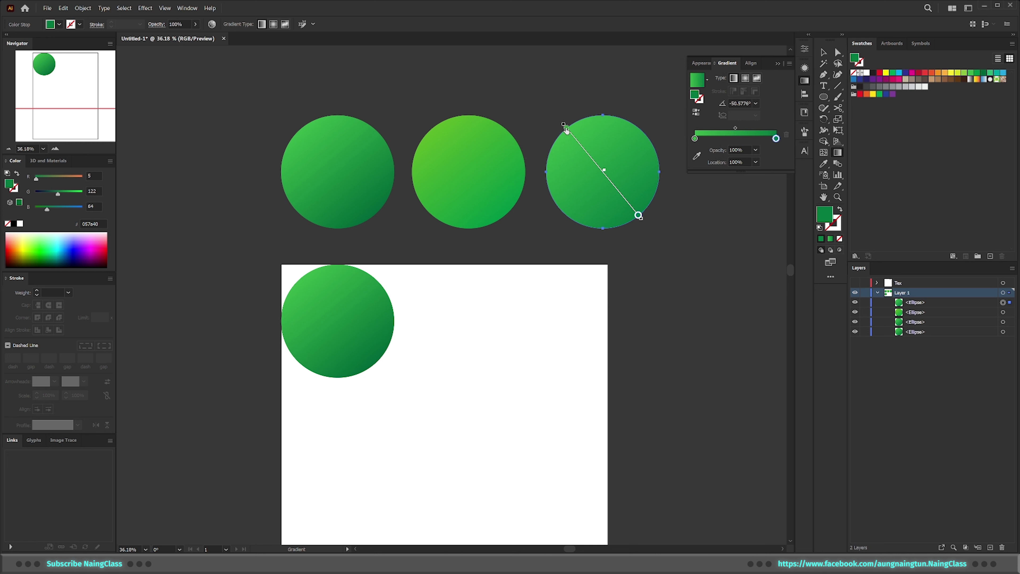
double_click(829, 210)
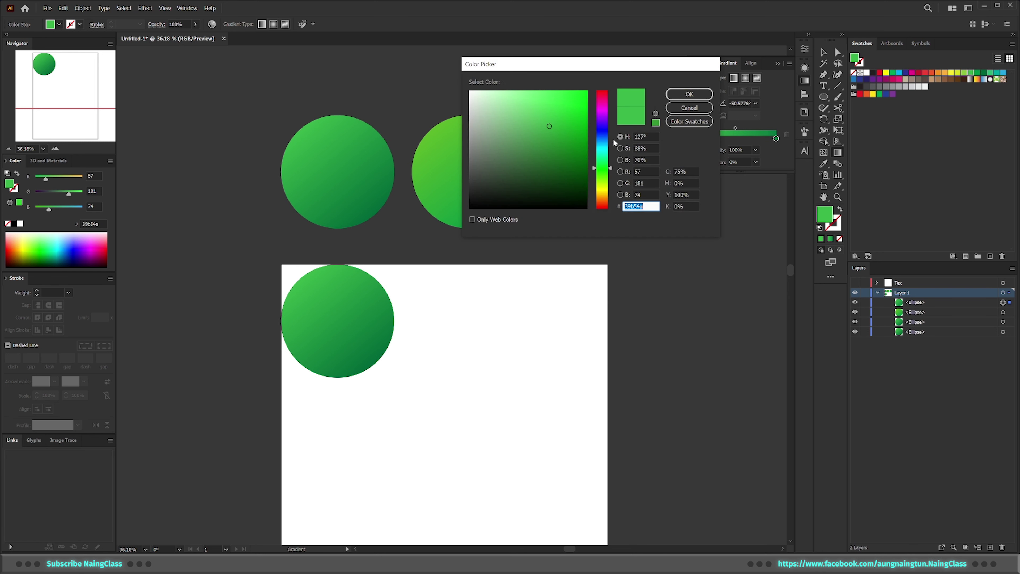
left_click(555, 132)
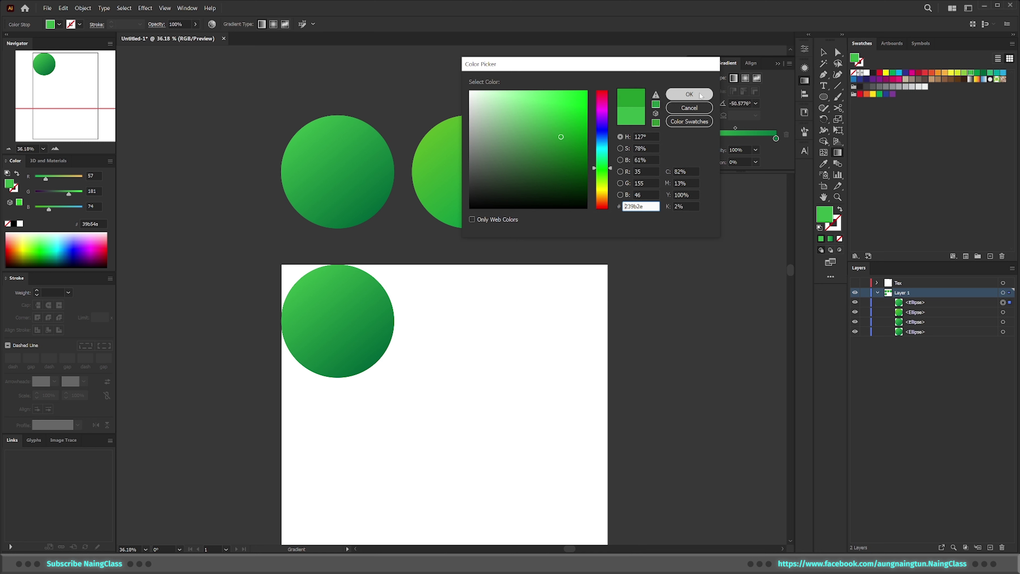
left_click(689, 94)
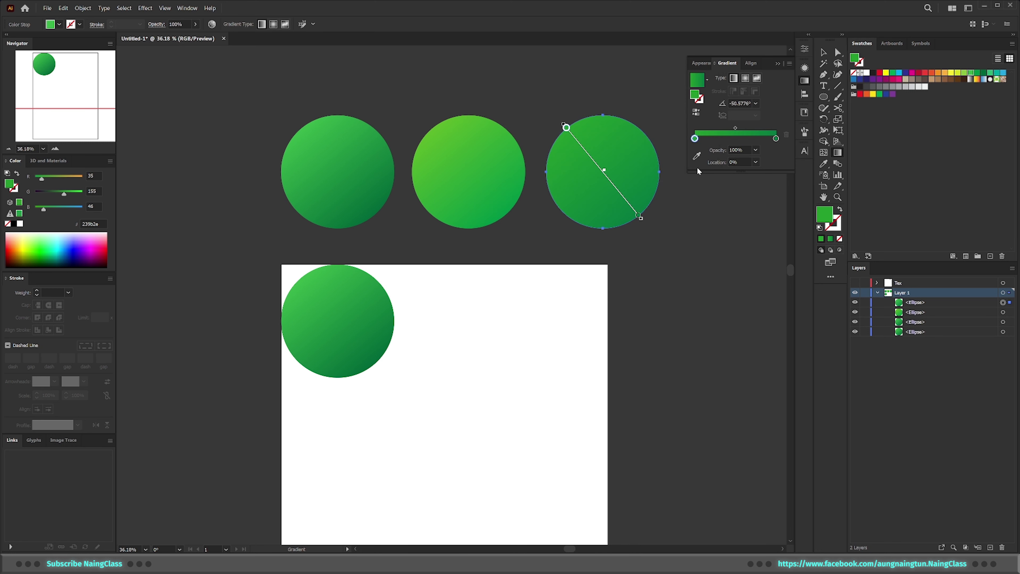
left_click(823, 53)
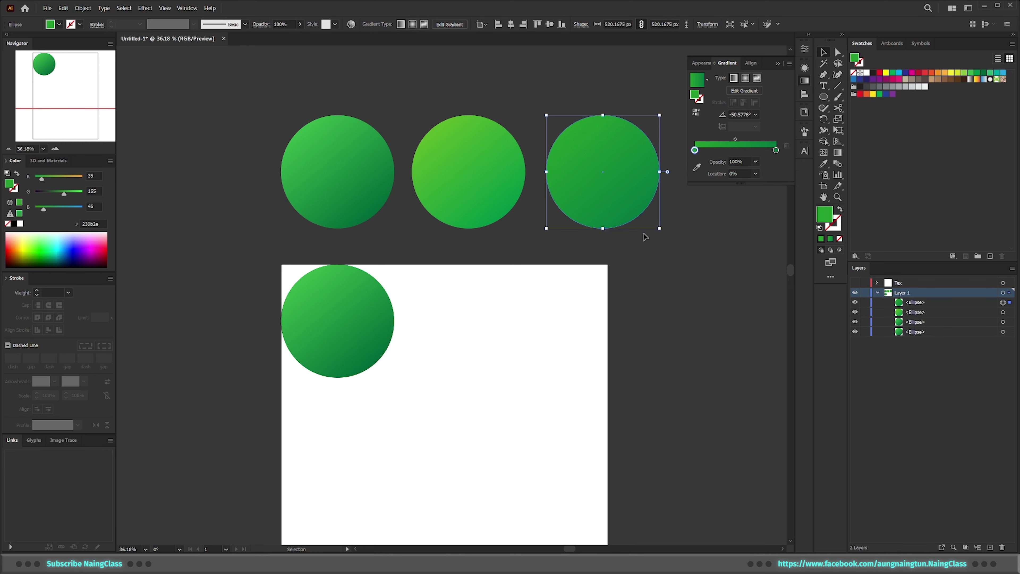
left_click(553, 220)
Scale the three sample circles down together to about 247 px wide.
left_click(360, 160)
left_click(469, 168, "shift")
left_click(645, 146, "shift")
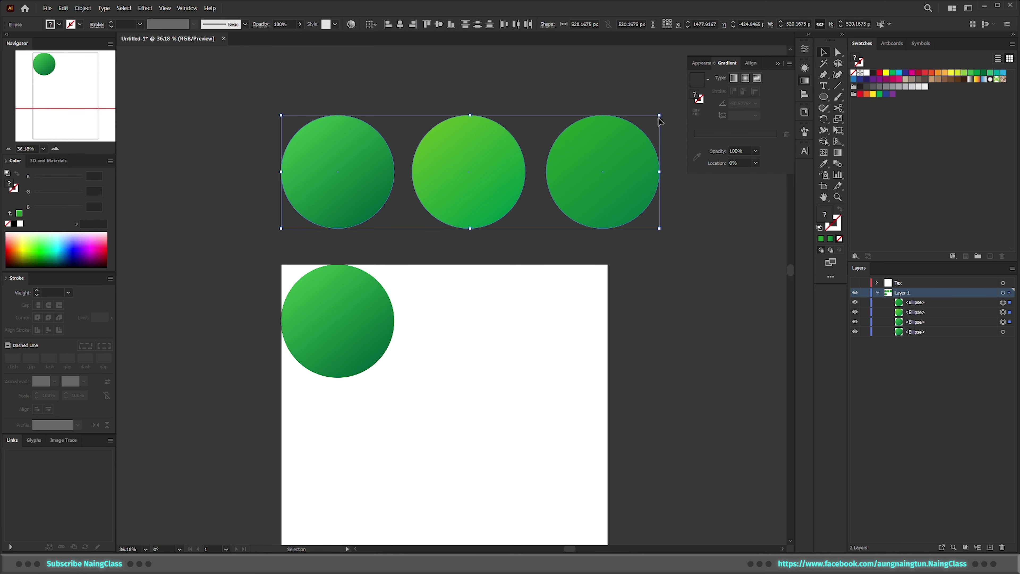
left_click_drag(659, 115, 510, 178)
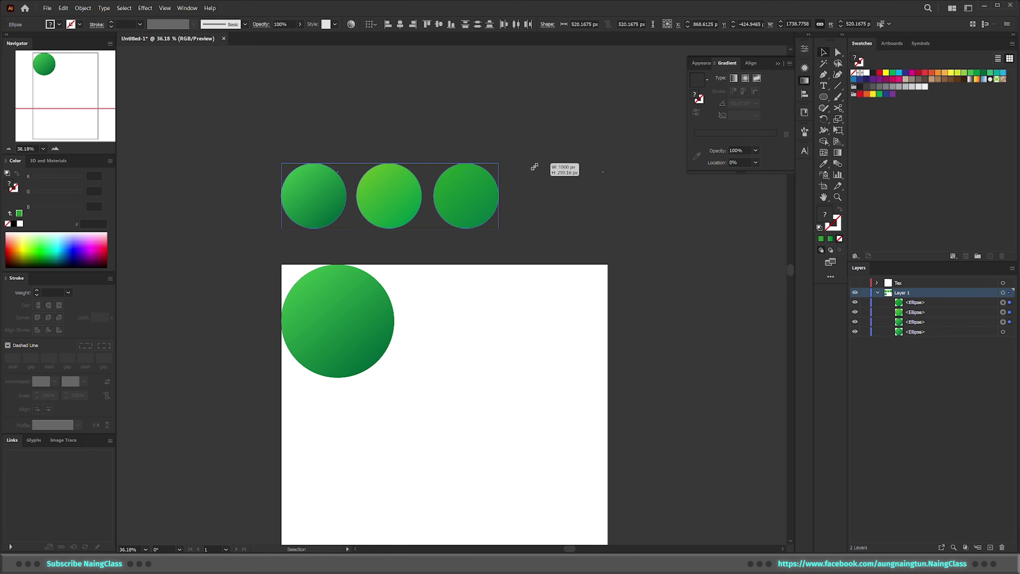
left_click(543, 307)
scroll(542, 314, "down", 3)
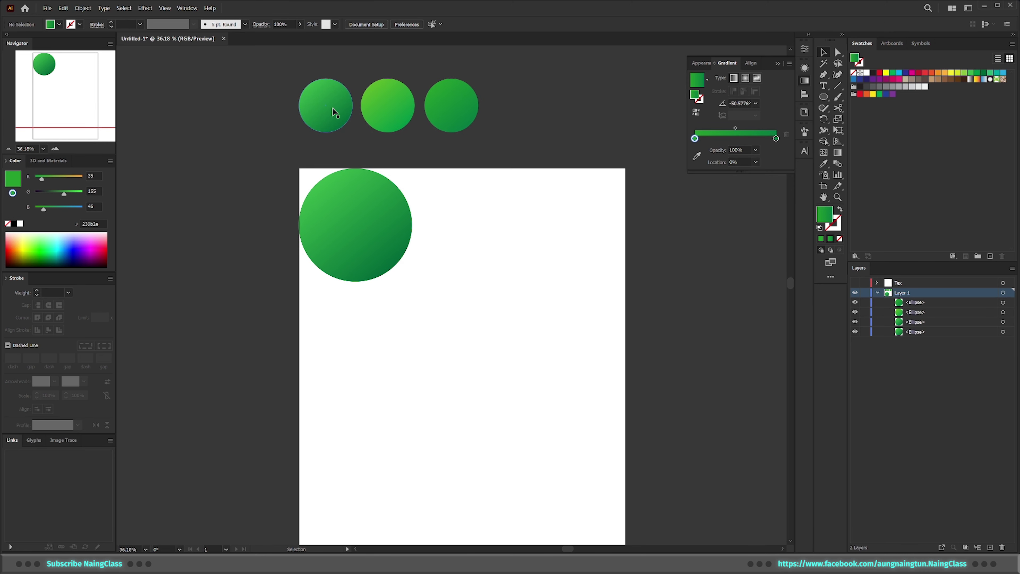
Nudge the first small circle slightly left and select the big page circle.
left_click_drag(332, 108, 325, 110)
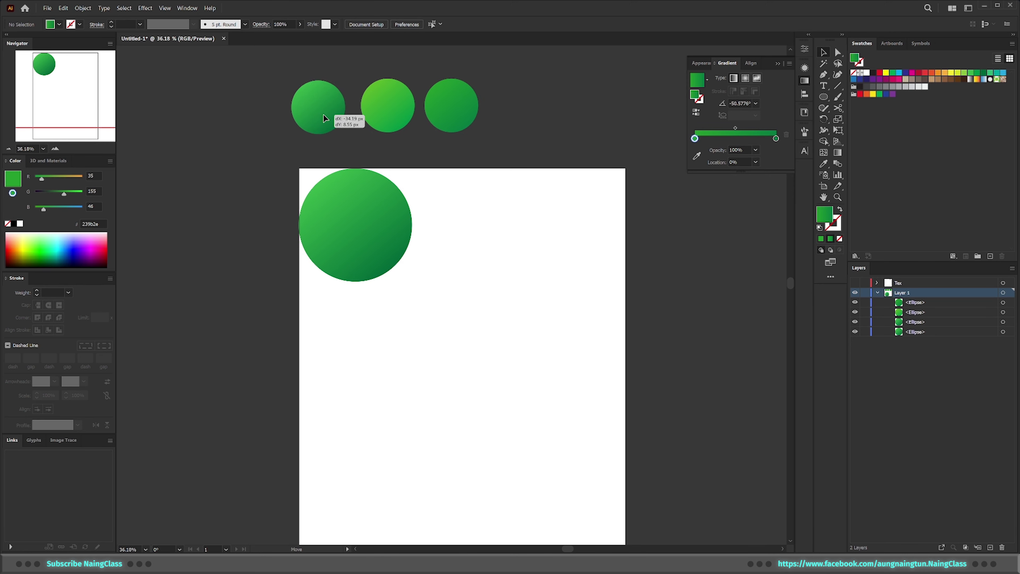
left_click(540, 127)
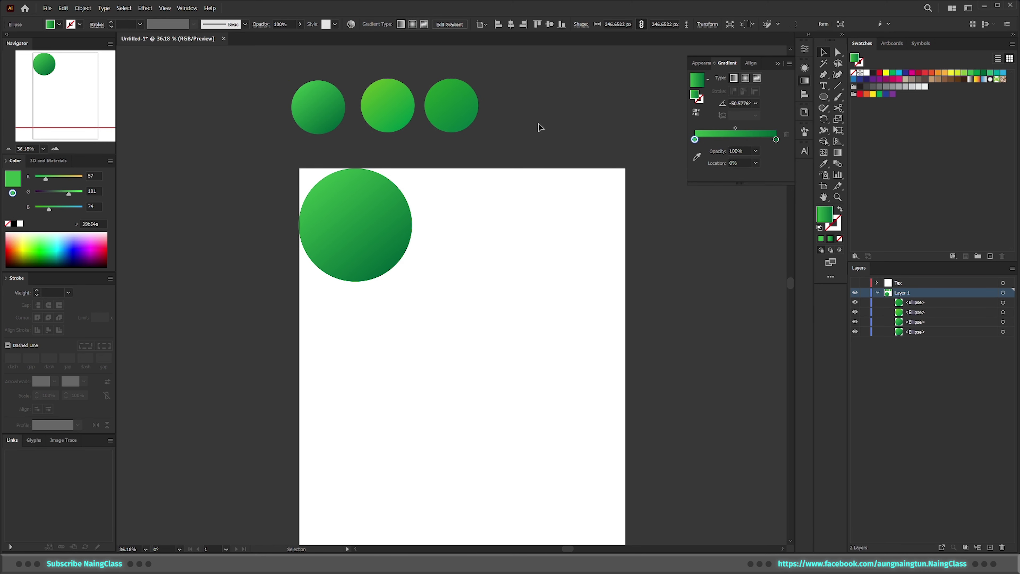
left_click(450, 110)
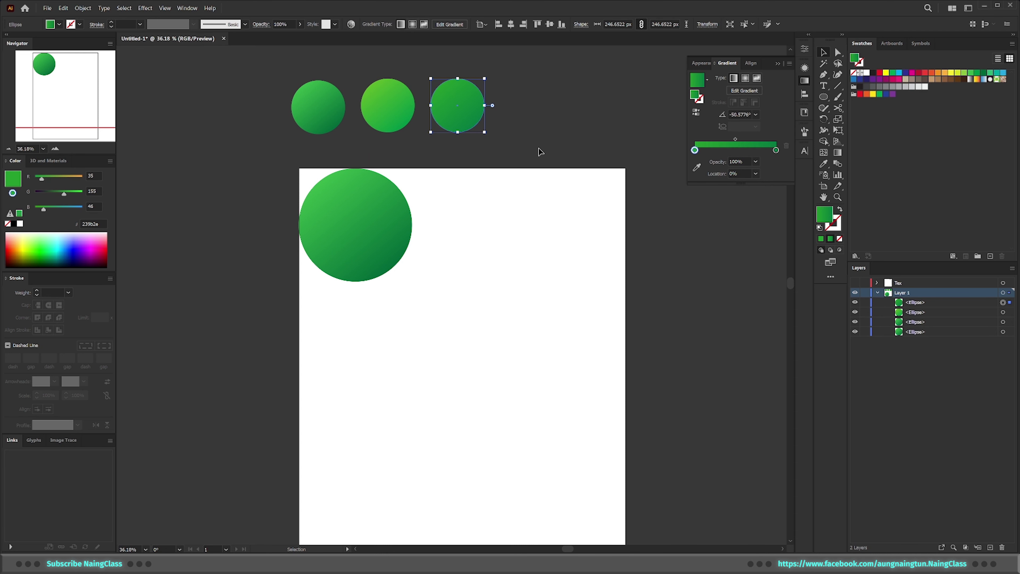
left_click(377, 224)
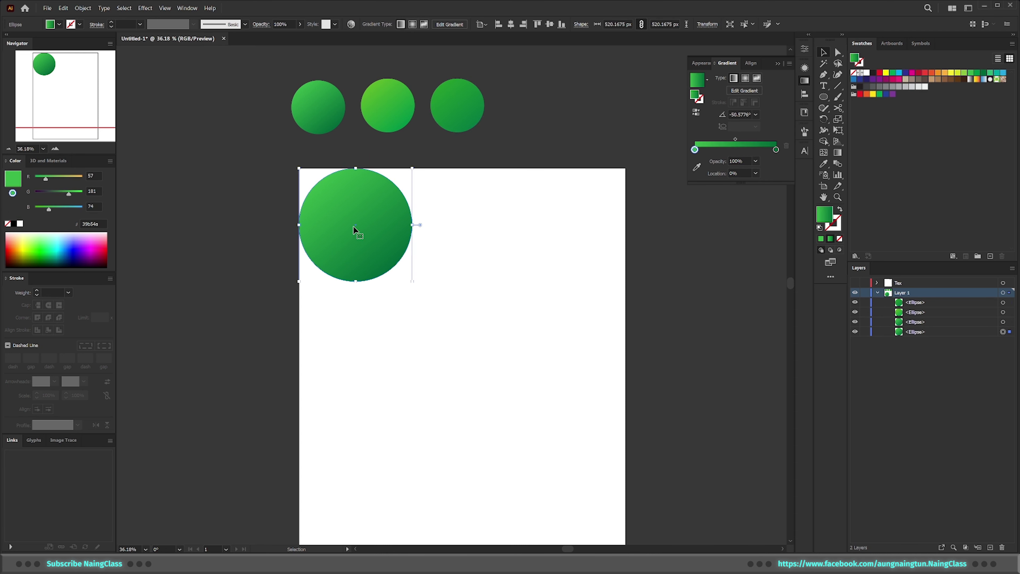
Alt+Shift-drag a copy of the big circle right so it overlaps the original.
left_click_drag(350, 232, 402, 227)
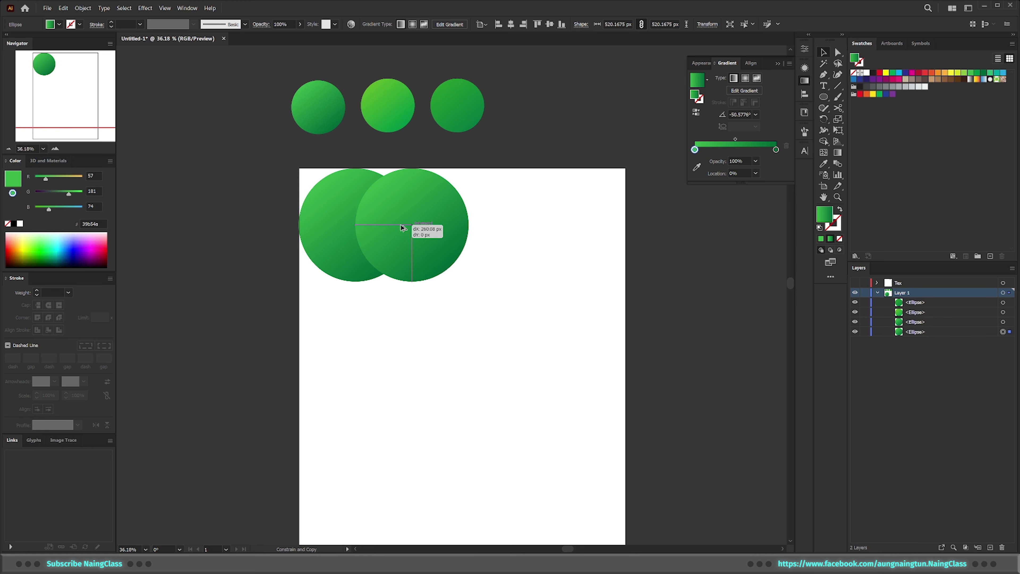
left_click_drag(402, 228, 402, 228)
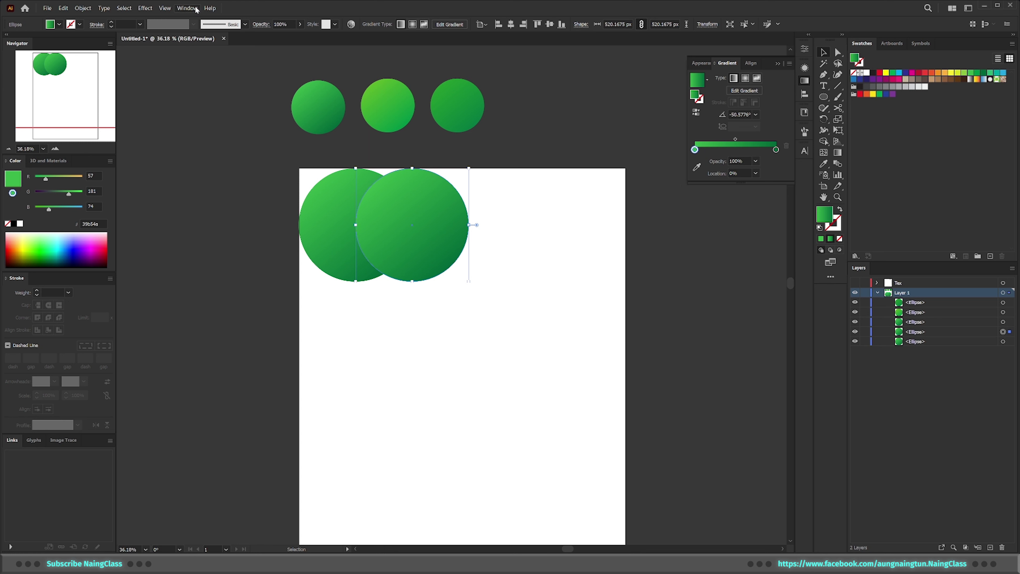
left_click(165, 8)
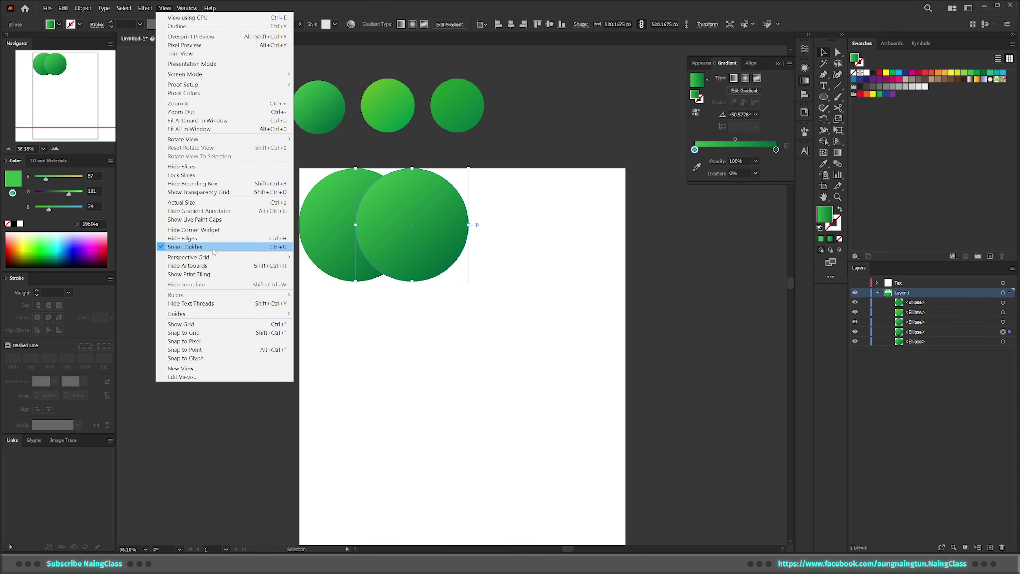
left_click(517, 156)
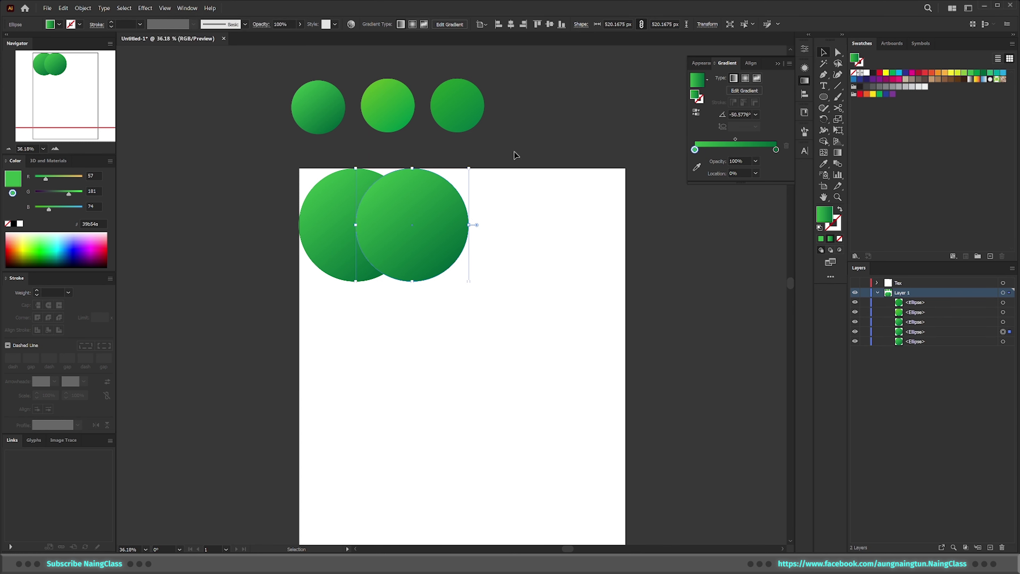
left_click(386, 217)
Repeat the copy with Ctrl+D to make six circles, then copy the row 200 px down.
key("a")
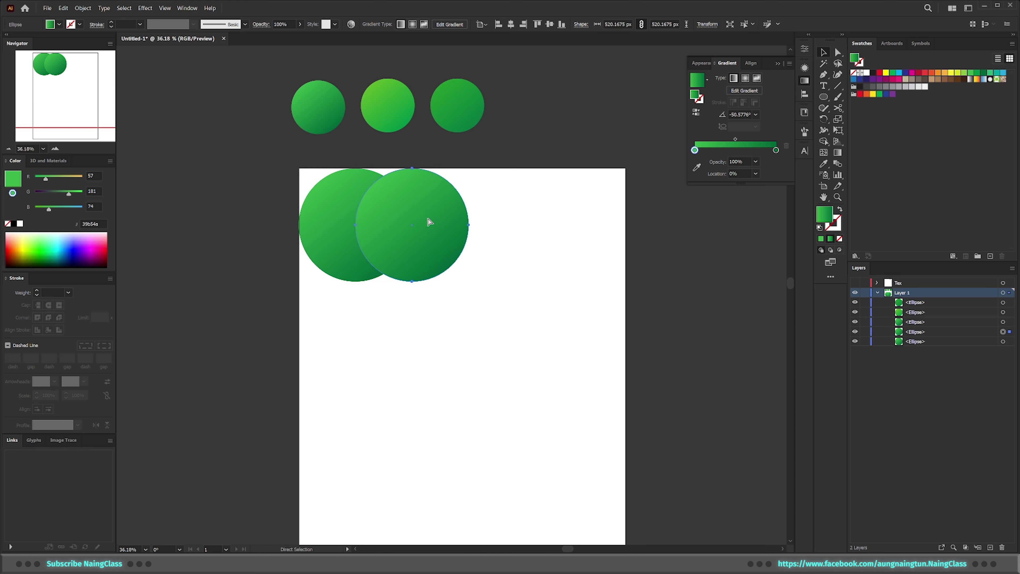
key("ctrl+d")
key("ctrl+d")
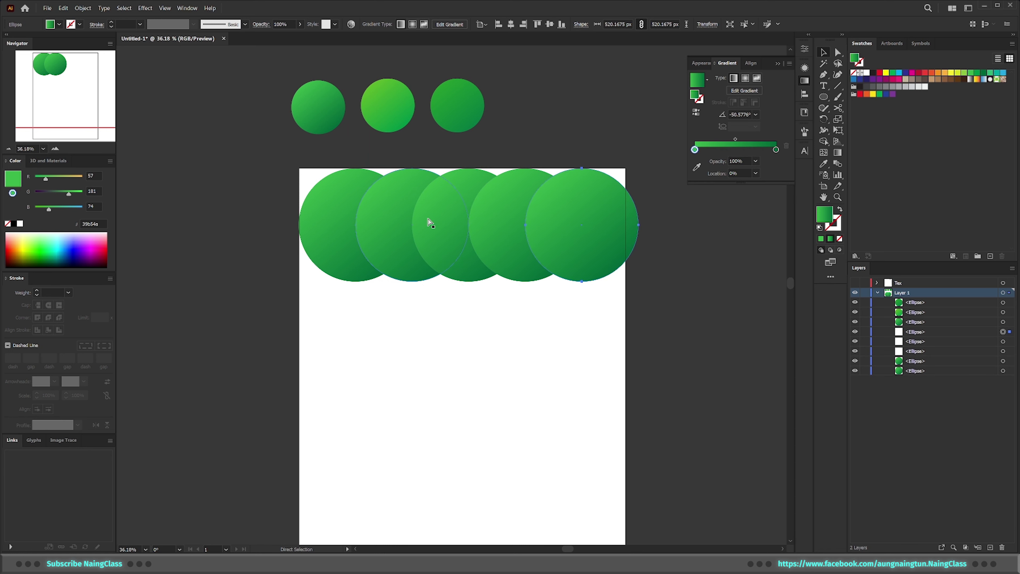
key("ctrl+d")
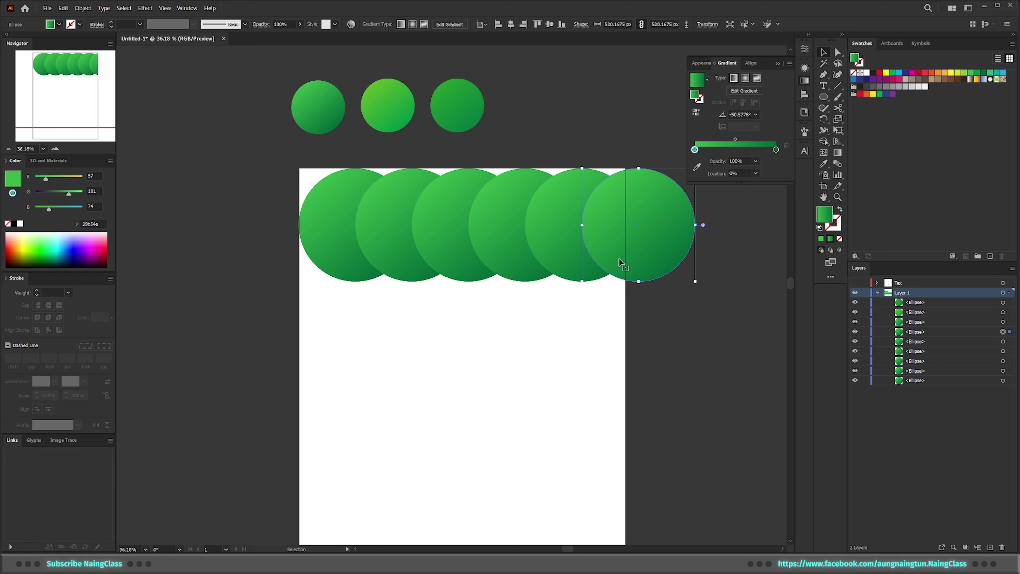
left_click_drag(685, 320, 317, 217)
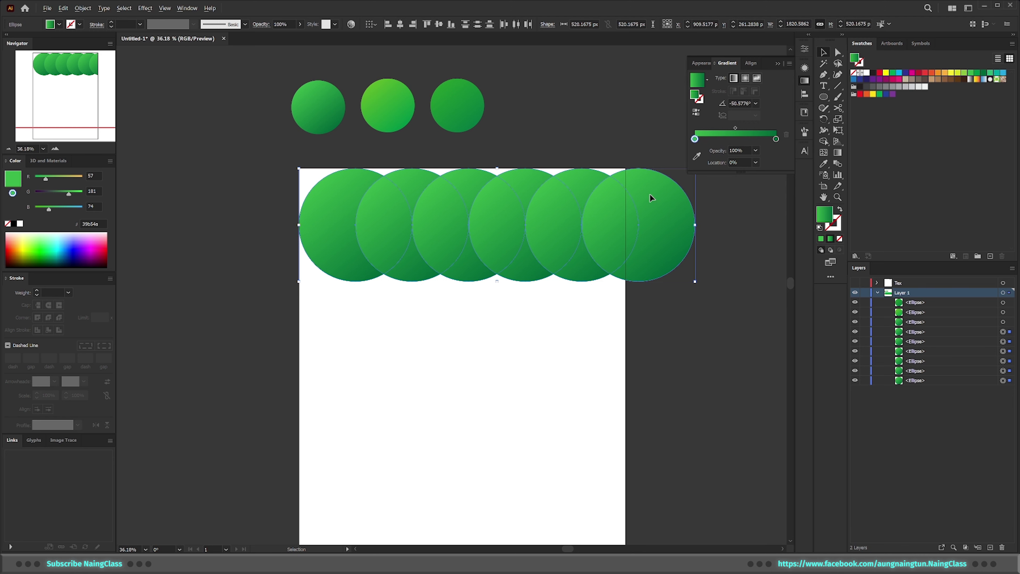
left_click_drag(653, 196, 651, 254)
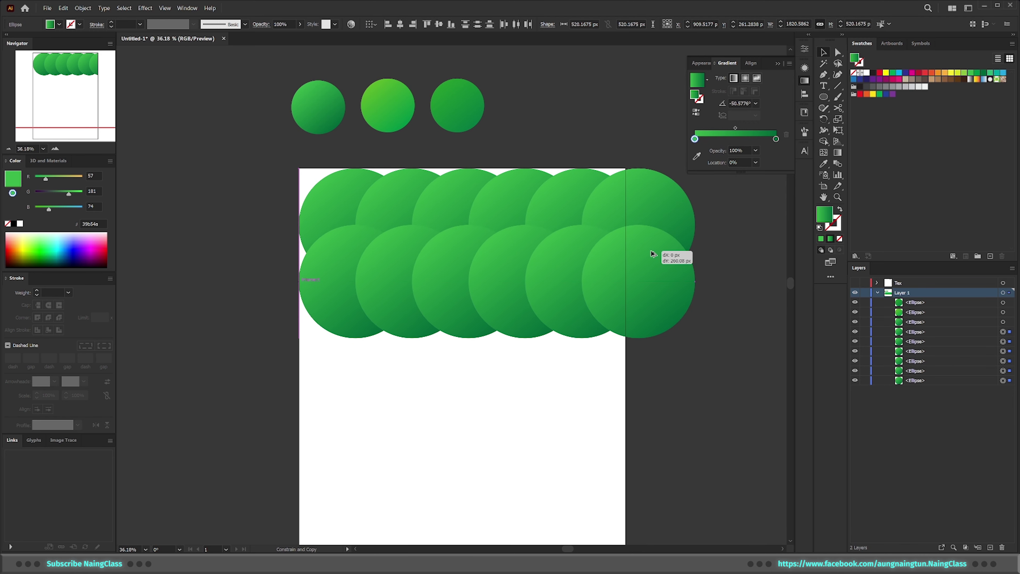
Drop the copied row and repeat it with Ctrl+D into seven rows covering the artboard.
left_click_drag(652, 253, 651, 254)
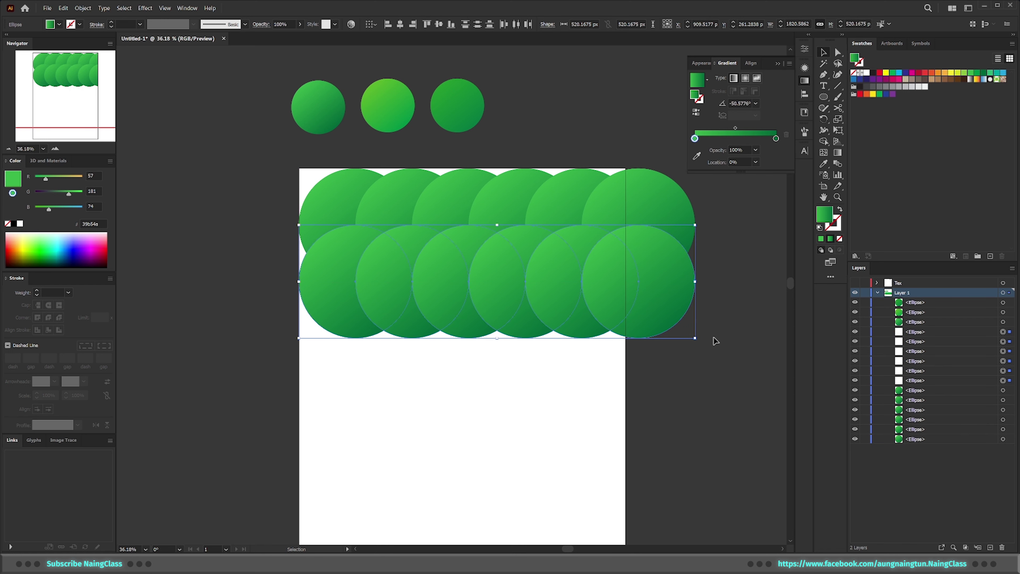
left_click_drag(715, 342, 683, 310)
left_click_drag(701, 368, 610, 346)
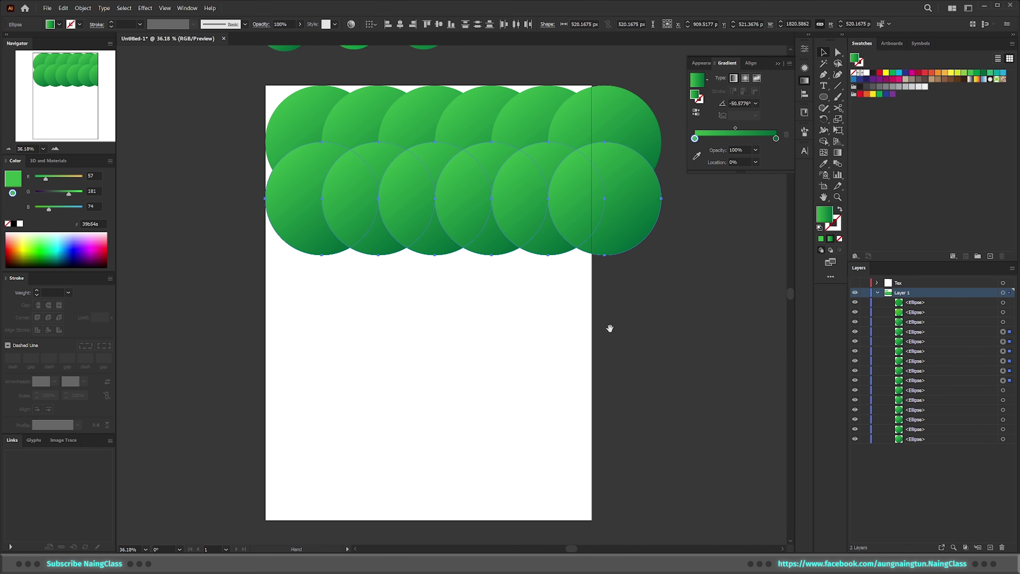
key("ctrl+d")
key("ctrl+d")
key("ctrl+d")
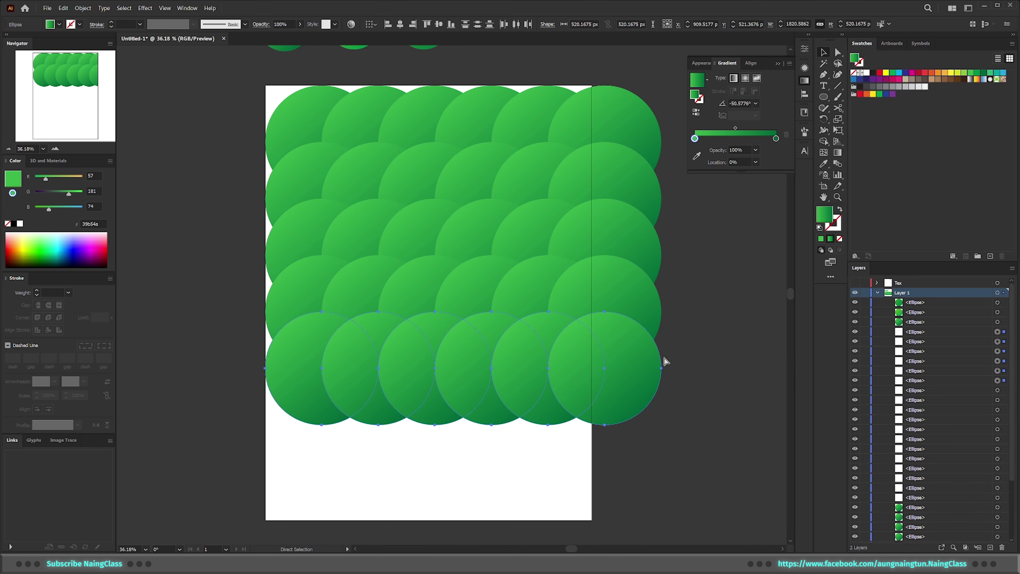
key("ctrl+d")
key("ctrl+d")
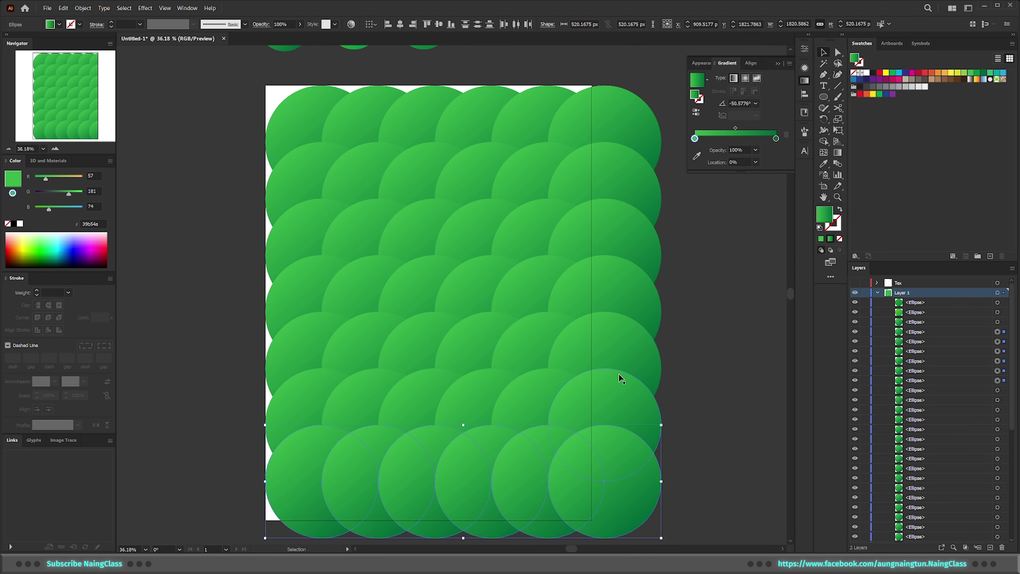
scroll(602, 337, "down", 1)
scroll(589, 298, "down", 1)
left_click_drag(588, 298, 564, 304)
left_click(668, 305)
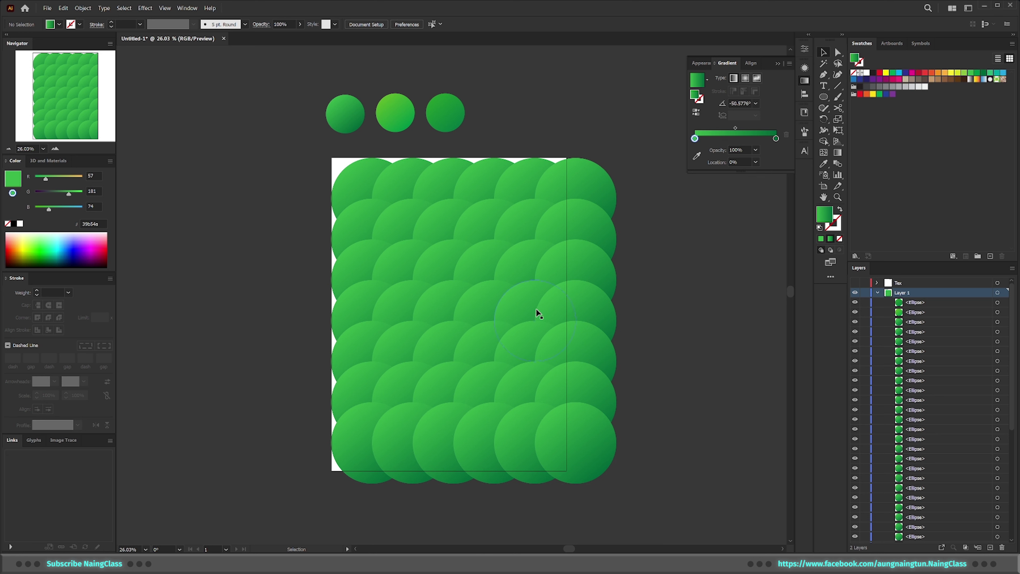
Eyedrop sample greens onto a grid circle, the centre circle and a top-row circle.
left_click(401, 305)
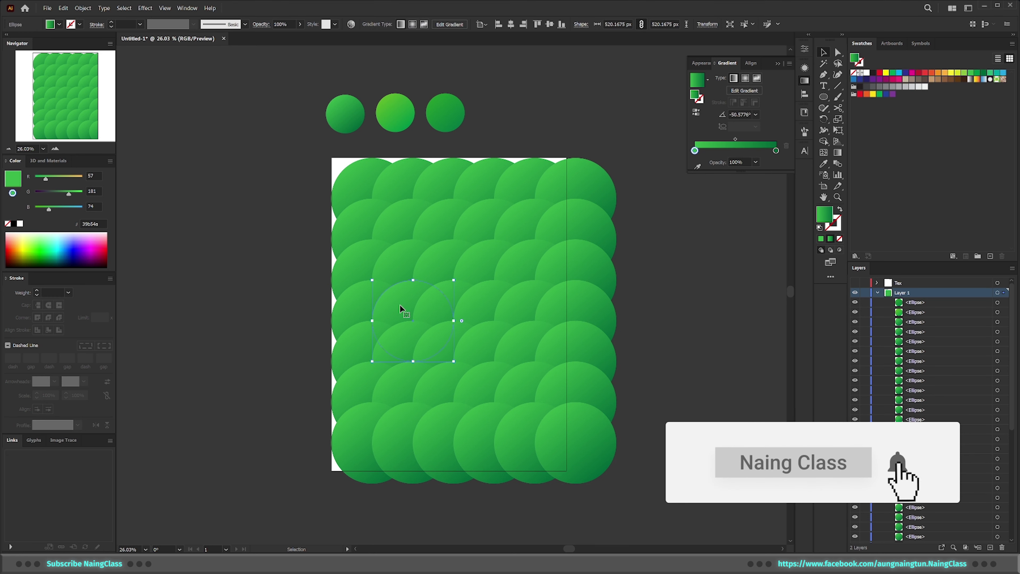
key("i")
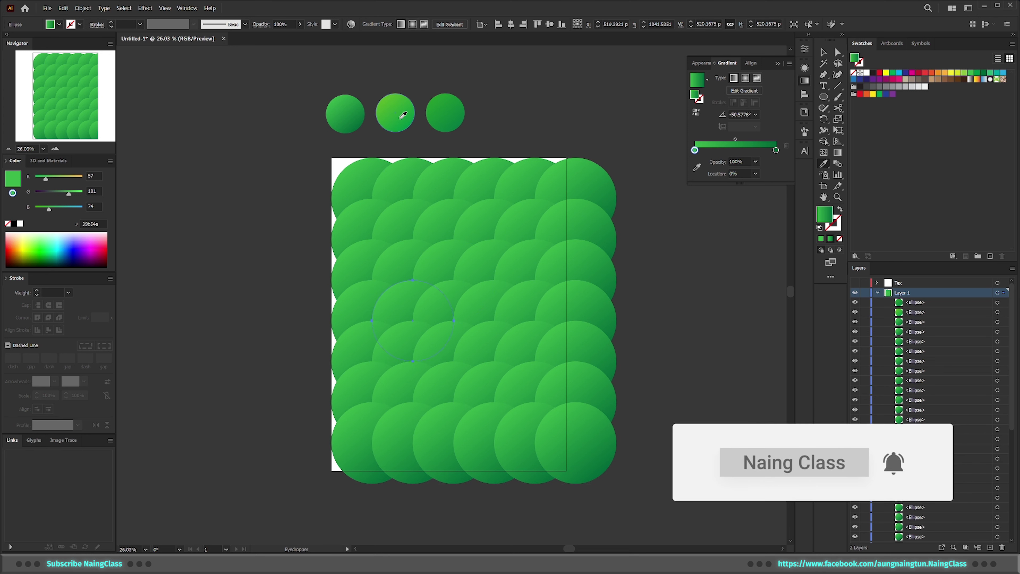
left_click(394, 112)
left_click(492, 256, "ctrl")
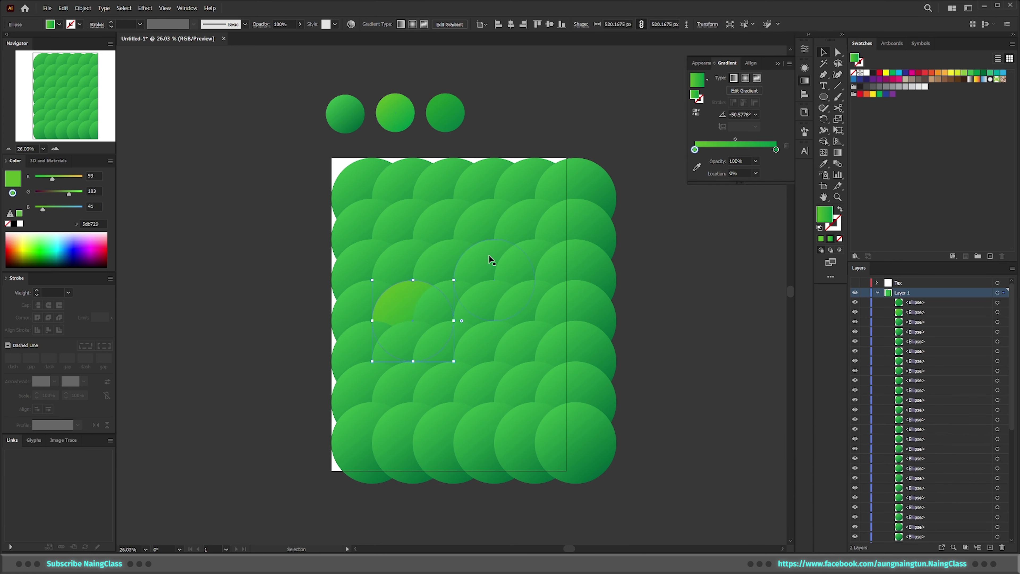
left_click(395, 113)
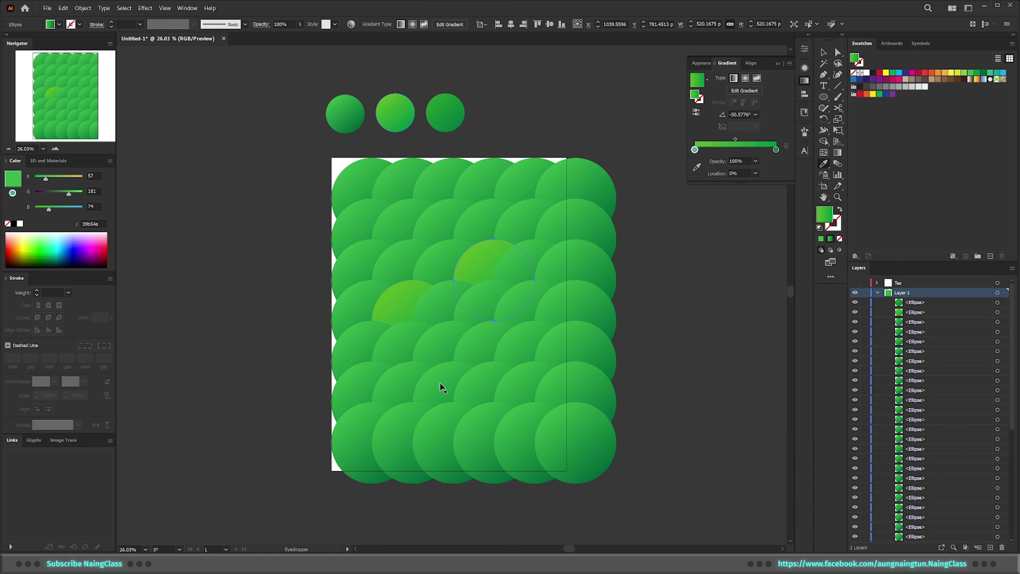
key("v")
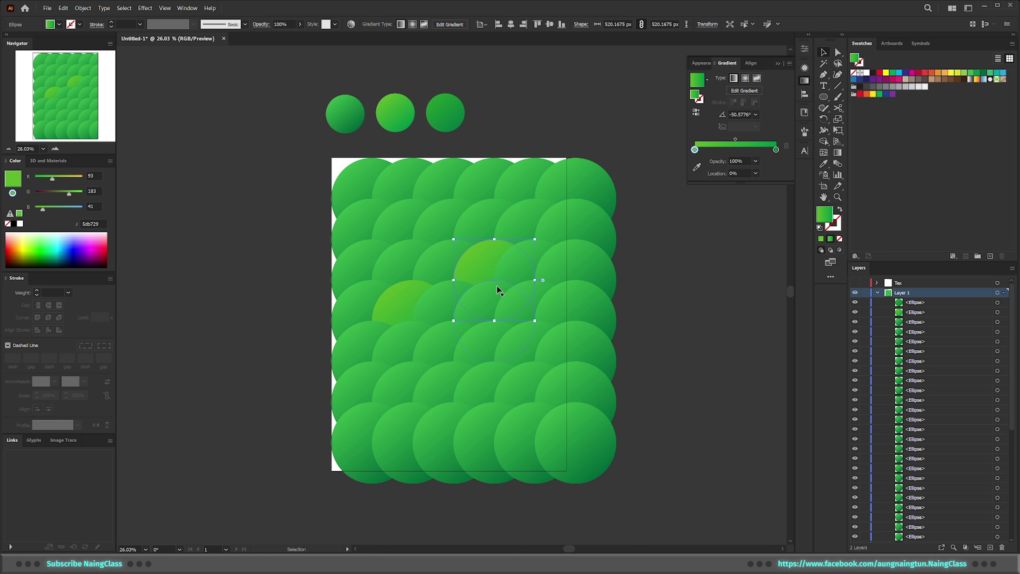
key("i")
left_click(445, 101)
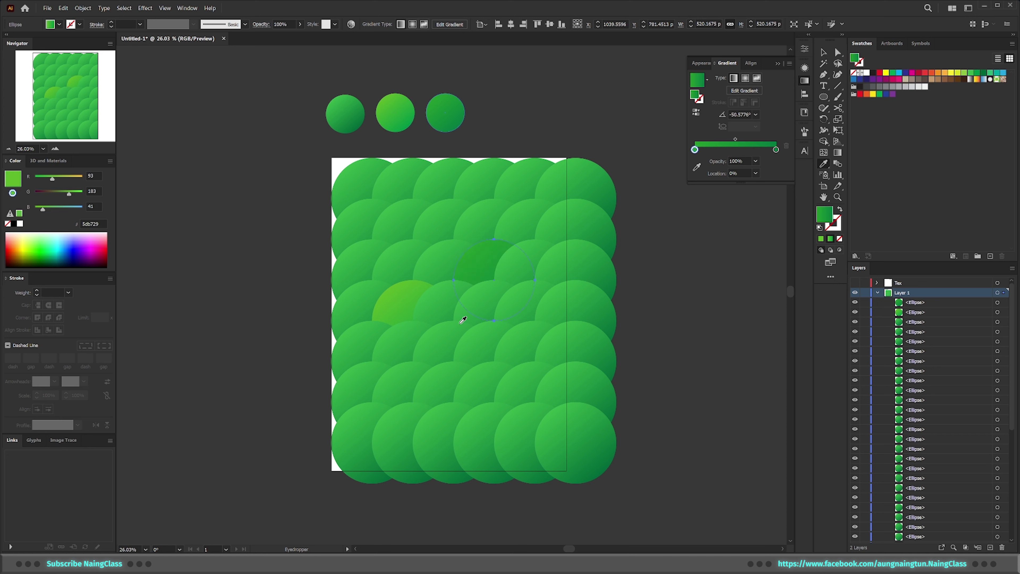
key("v")
left_click(394, 174)
key("i")
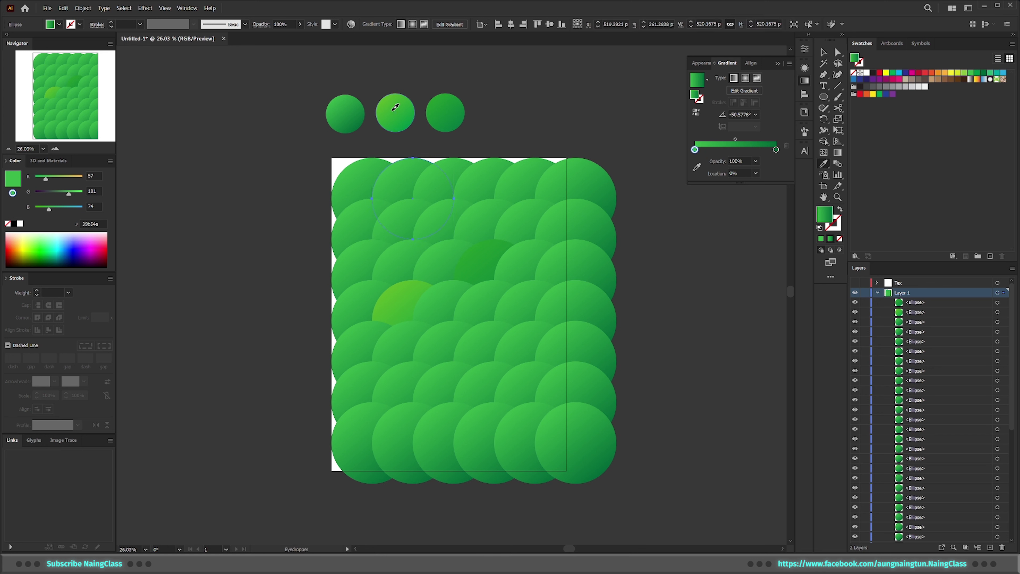
left_click(394, 107)
key("v")
Eyedrop the lighter sample green onto lower-left, bottom-row and left-edge circles.
left_click(363, 398)
key("i")
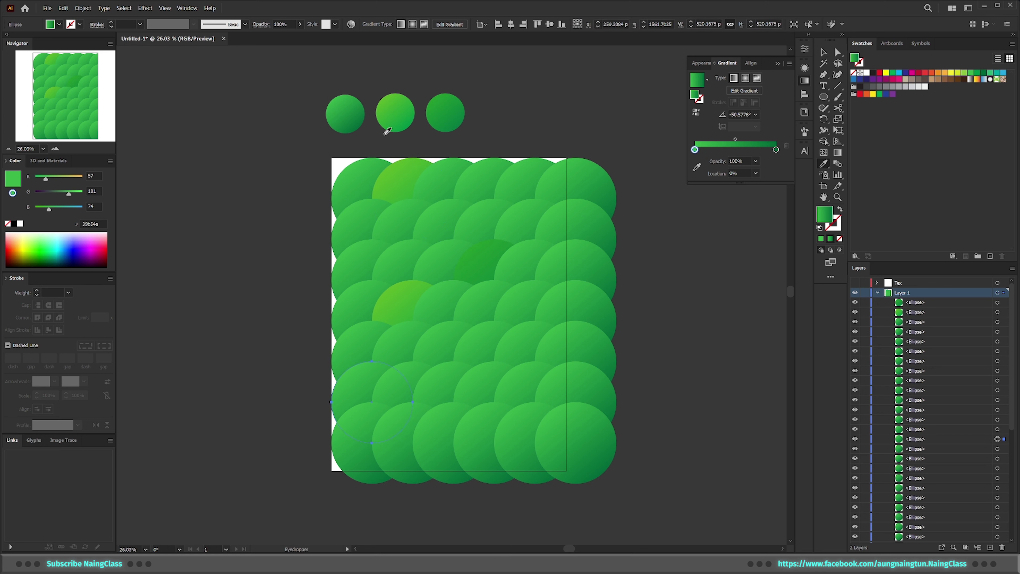
left_click(390, 110)
key("v")
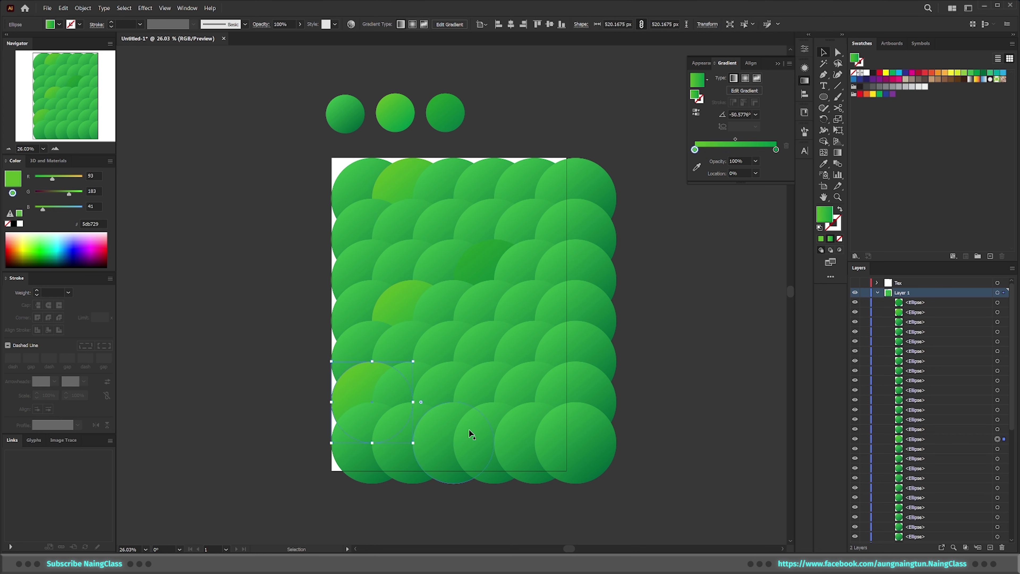
left_click(474, 438)
key("i")
left_click(395, 111)
key("v")
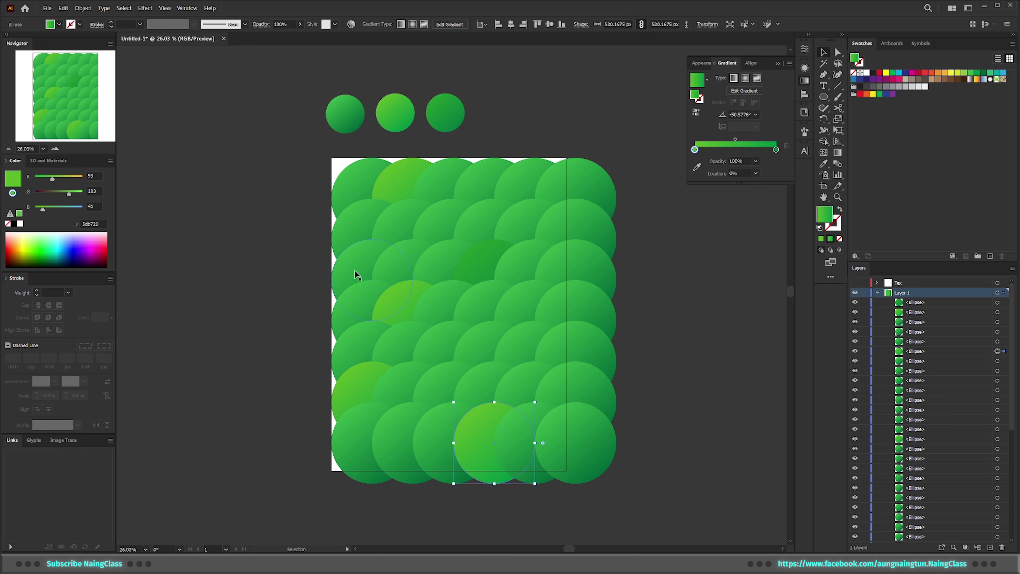
left_click(354, 271)
key("i")
left_click(401, 120)
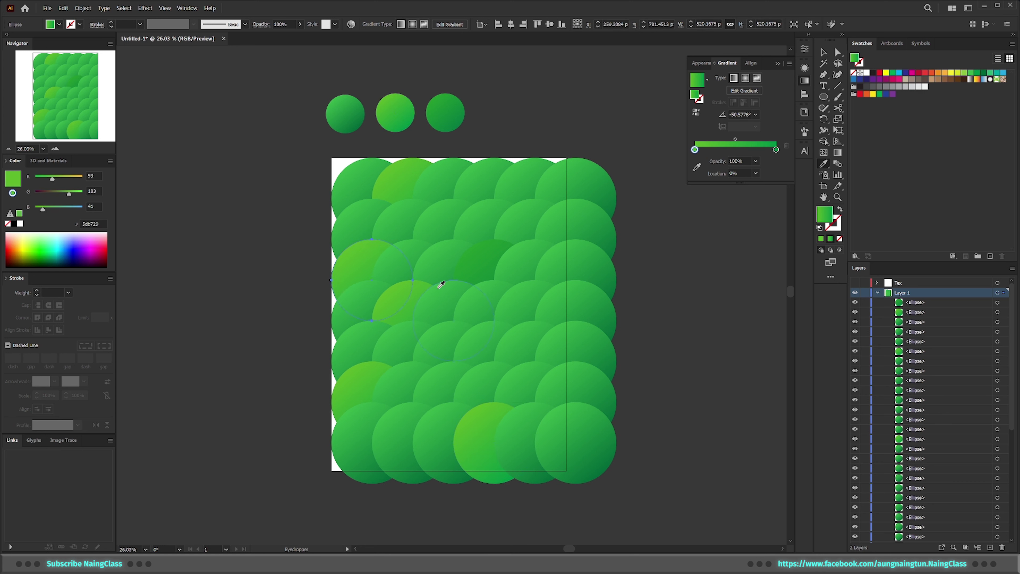
key("v")
left_click(495, 137)
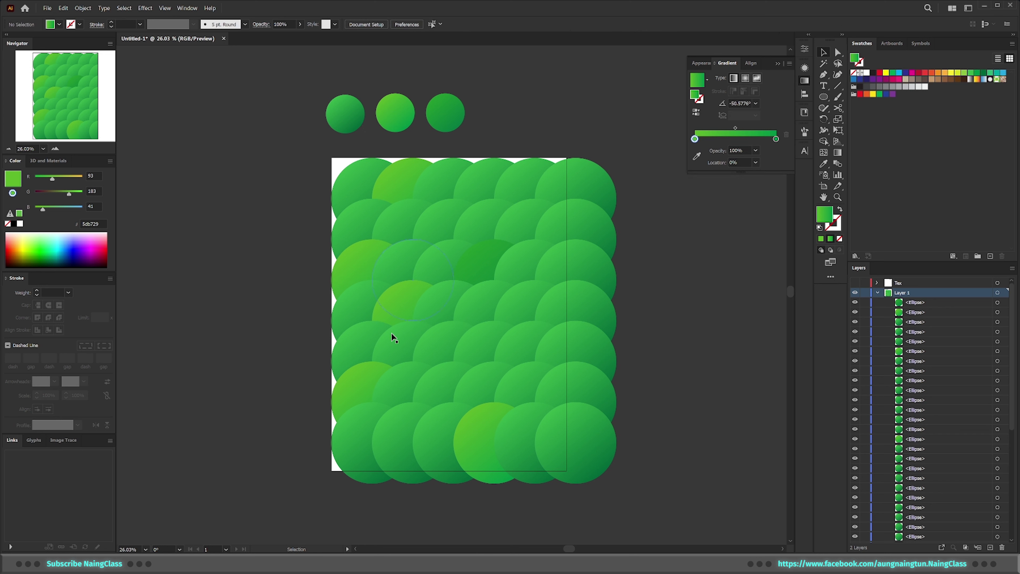
Eyedrop the darker sample green onto bottom-right, right-edge, lower-middle and top-right circles.
left_click(576, 434)
key("i")
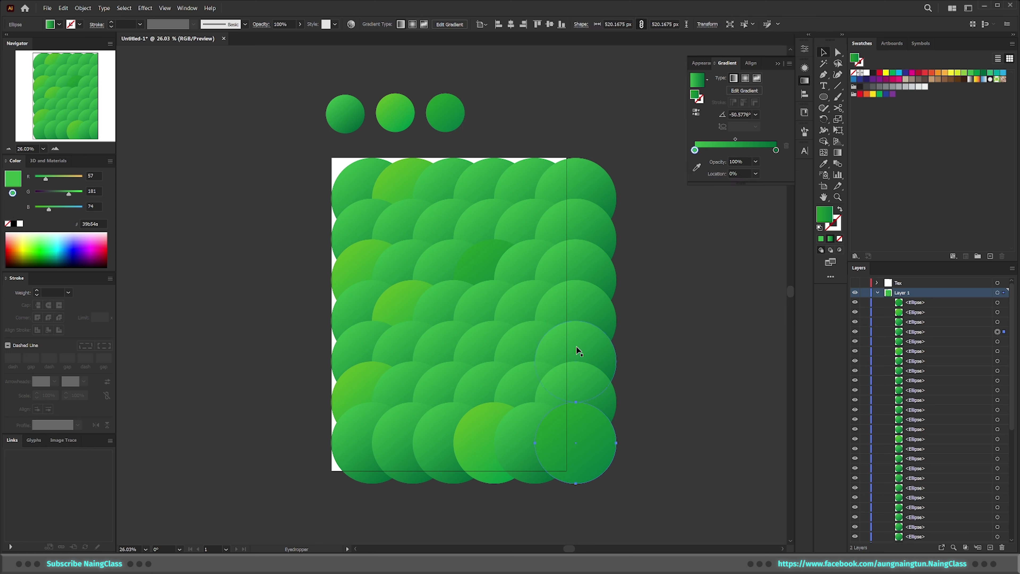
left_click(569, 336, "ctrl")
left_click(546, 286)
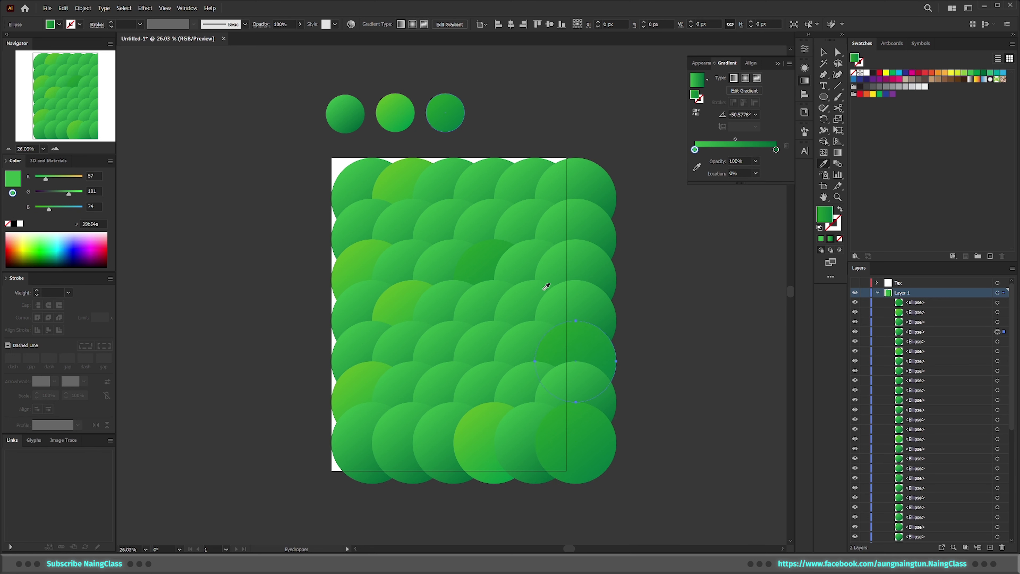
left_click(524, 307, "ctrl")
left_click(466, 118)
key("v")
left_click(478, 387)
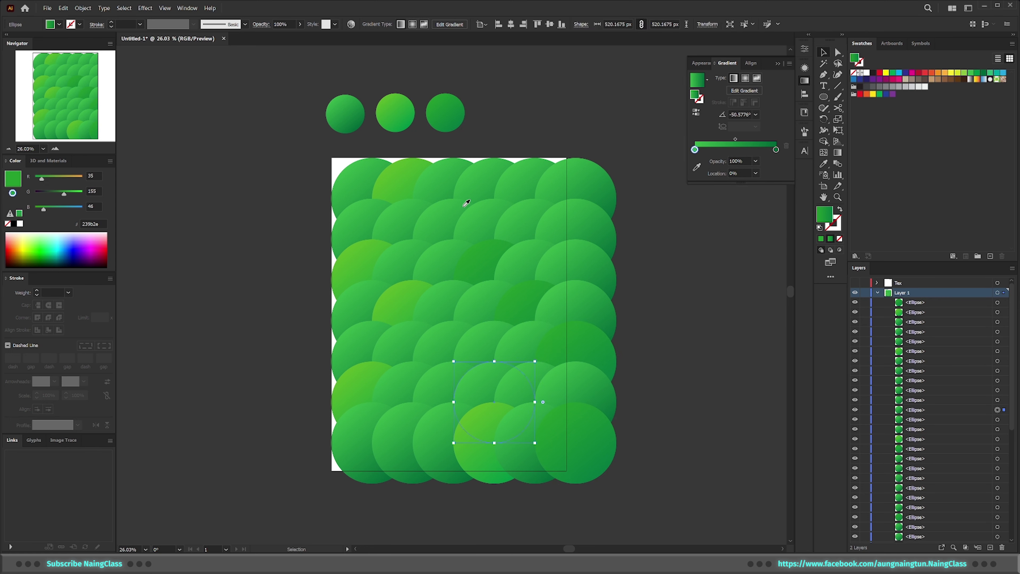
key("i")
left_click(439, 107)
key("v")
left_click(560, 225)
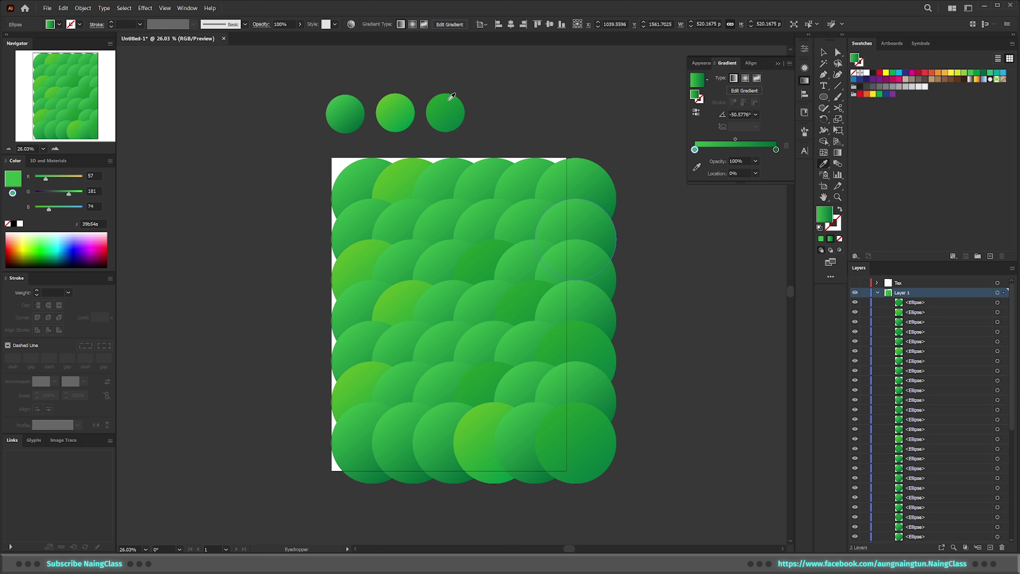
left_click(508, 173)
key("i")
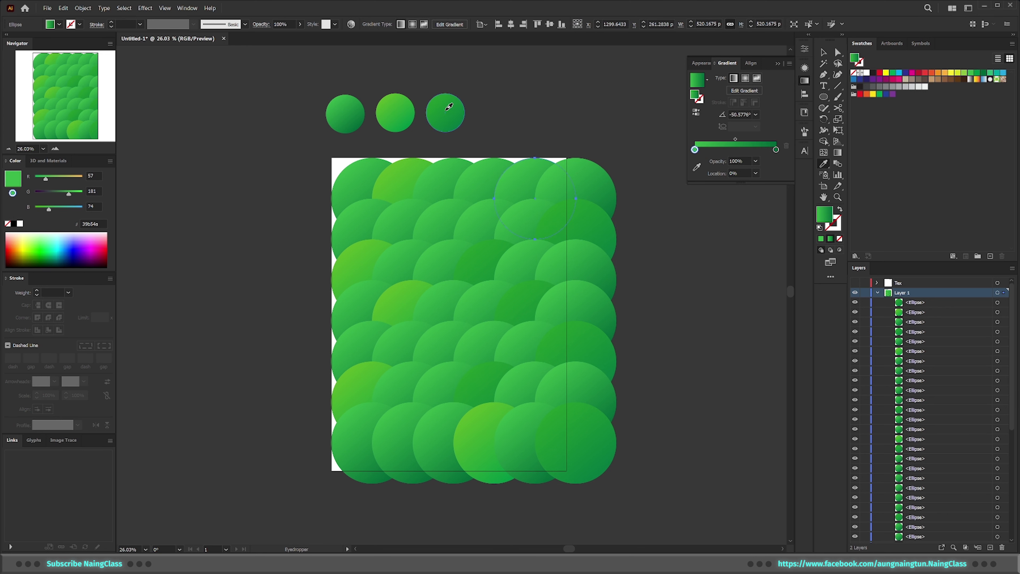
left_click(450, 108)
Fill another right-edge, a lower-middle and a central circle with the darker green.
key("v")
left_click(598, 269)
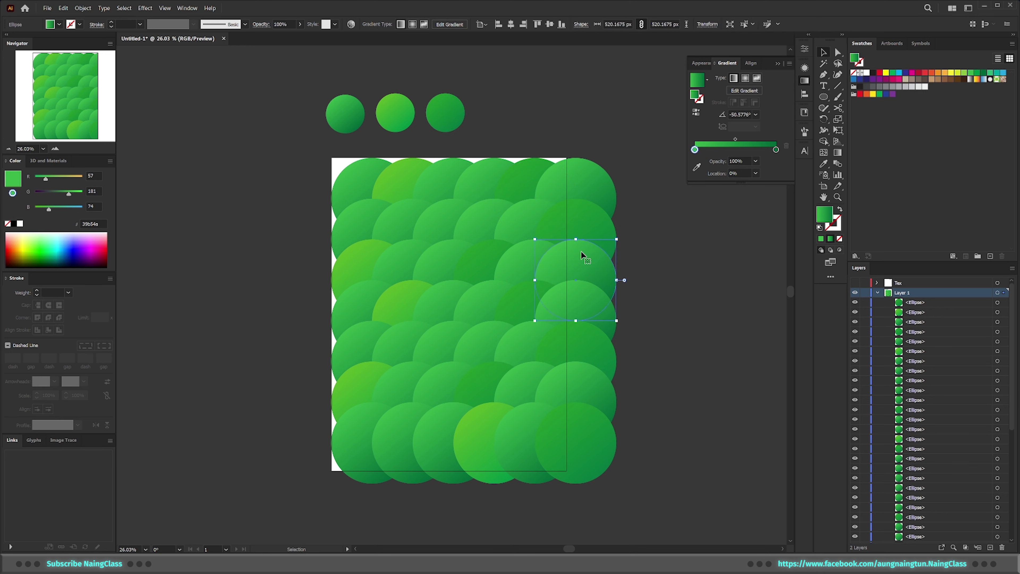
key("i")
left_click(448, 106)
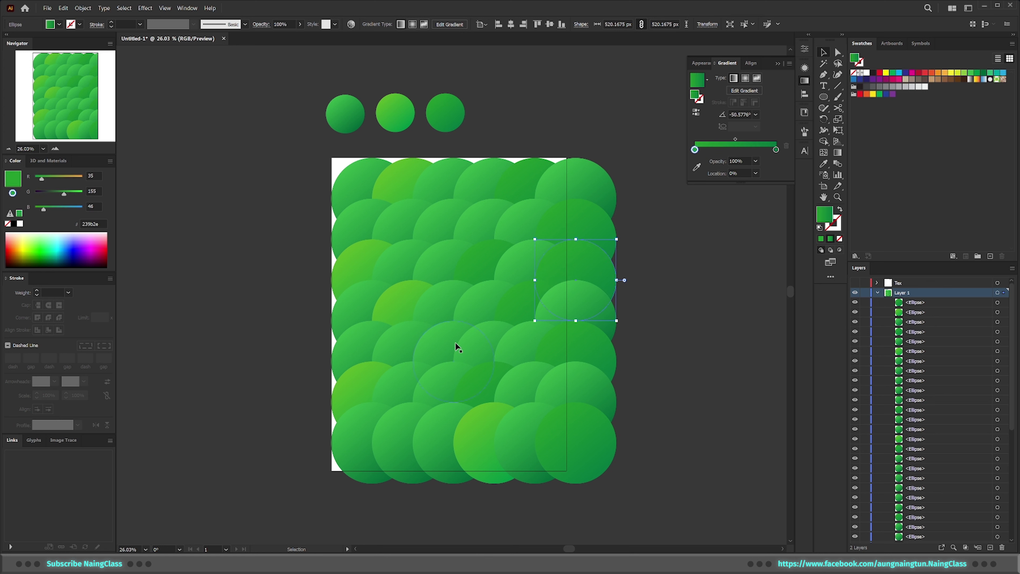
left_click(439, 346)
key("i")
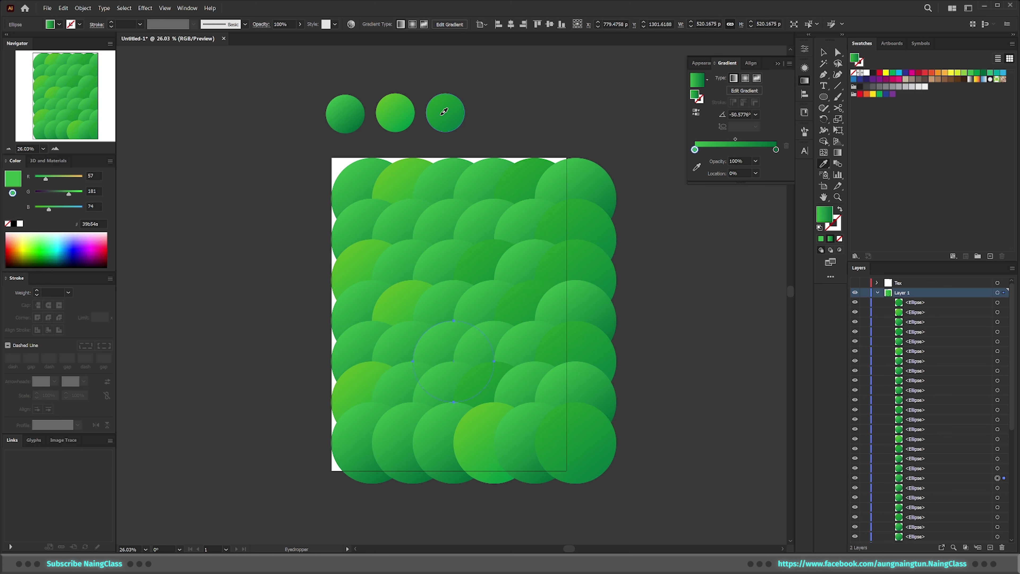
left_click(445, 112)
key("v")
left_click(655, 335)
left_click(438, 221)
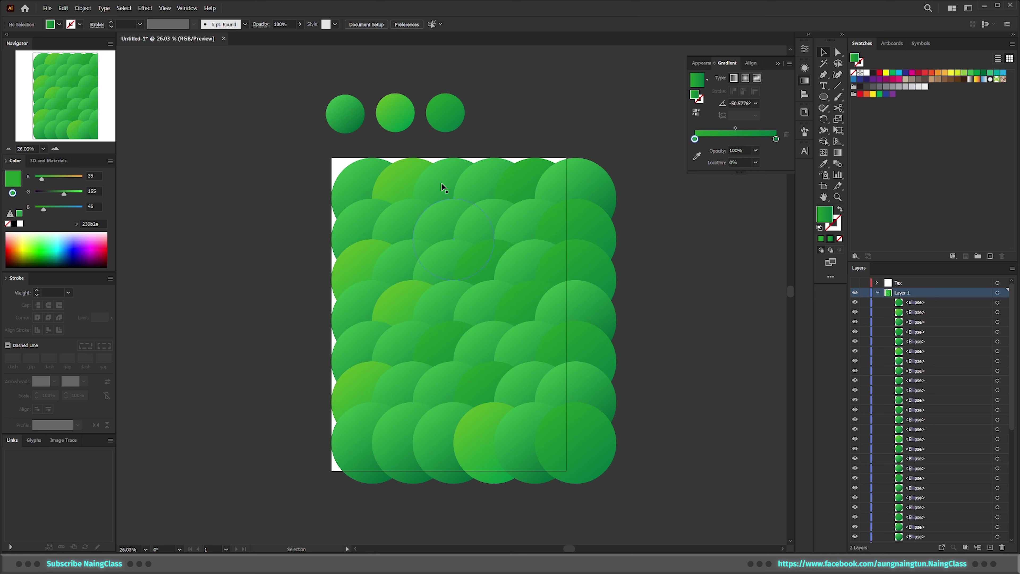
key("i")
left_click(447, 109)
Group all grass circles and centre the group horizontally at X 750 px, Y 1000 px.
left_click_drag(557, 296, 538, 287)
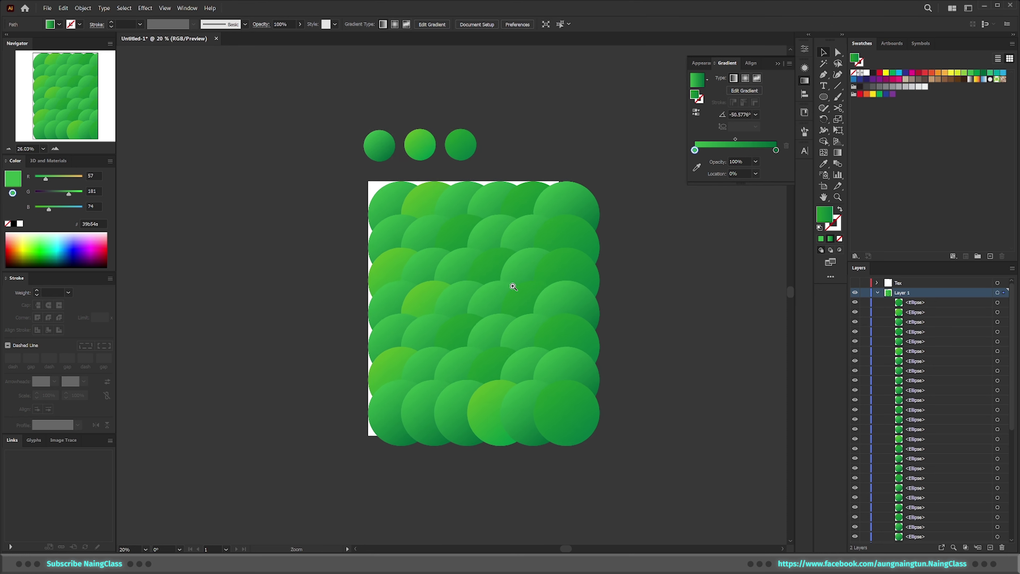
key("v")
left_click(475, 149)
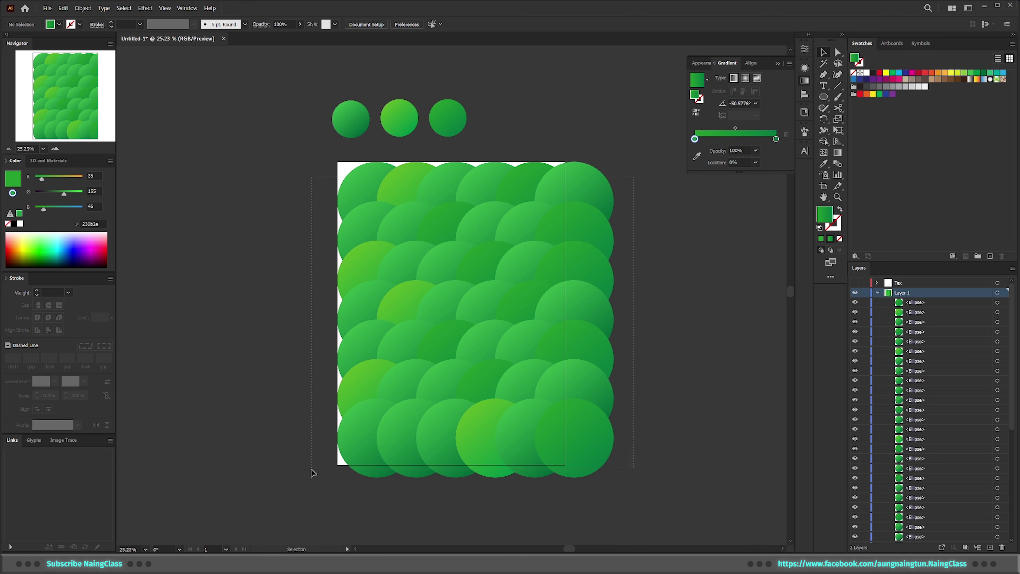
left_click_drag(312, 472, 543, 409)
key("ctrl+g")
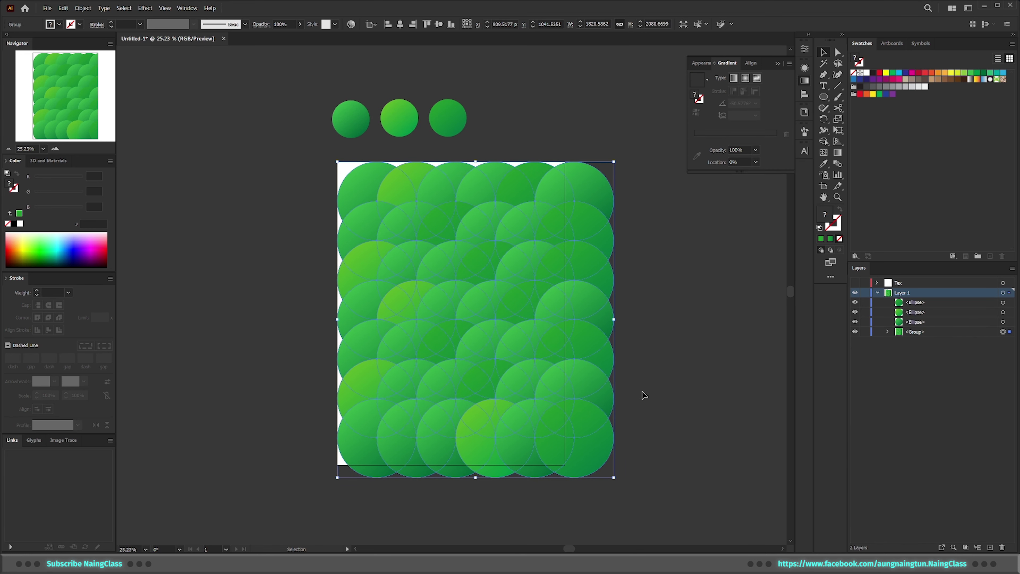
left_click_drag(557, 304, 538, 298)
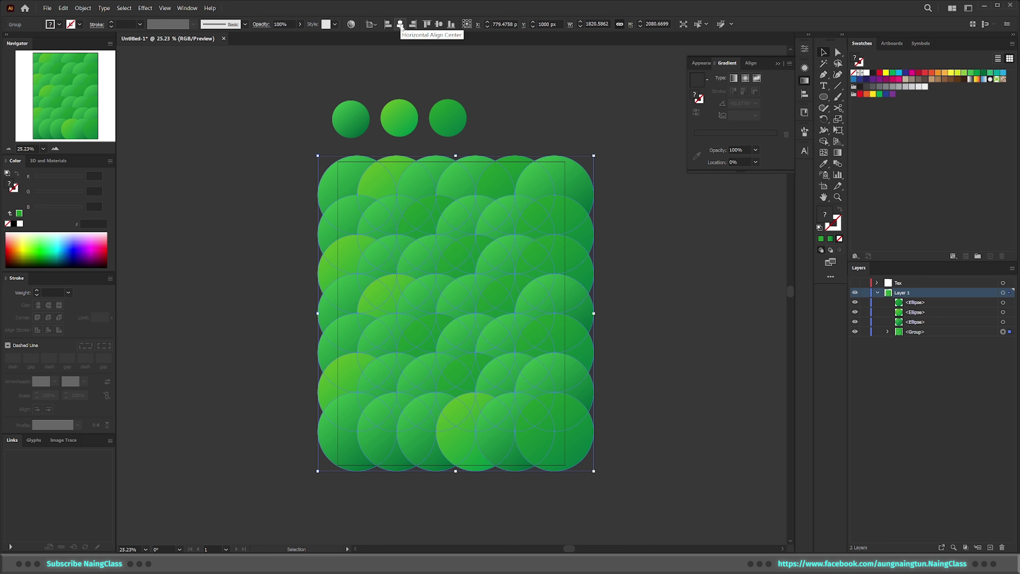
left_click(401, 24)
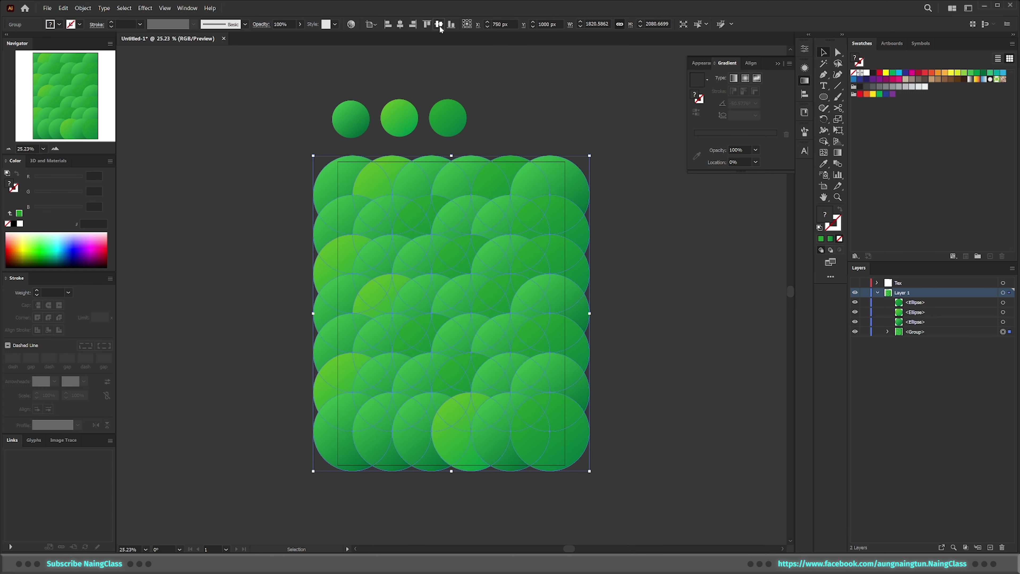
left_click(661, 322)
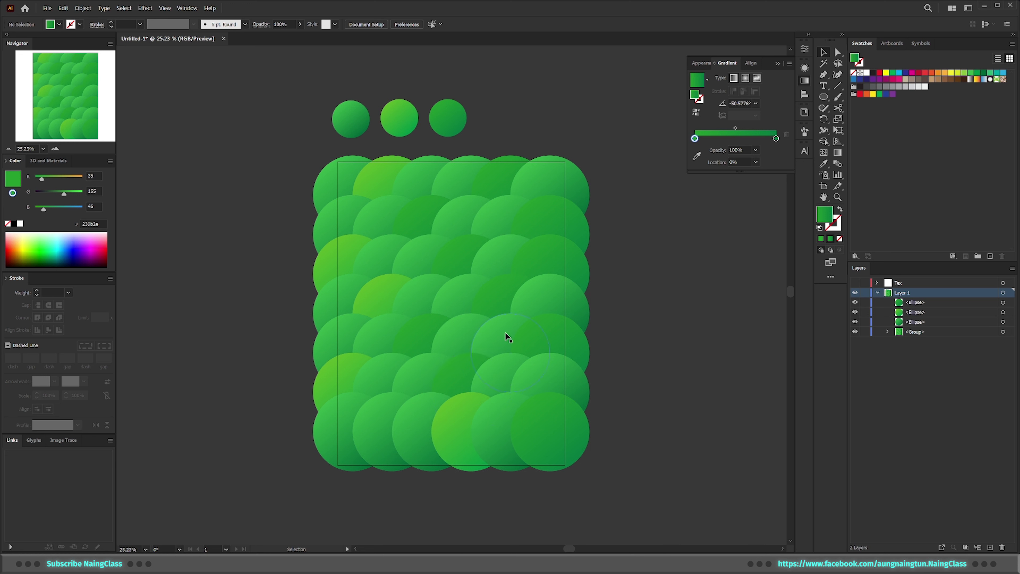
Save the grass artwork to the Desktop as Grass_field.ai with default Illustrator options.
key("ctrl+s")
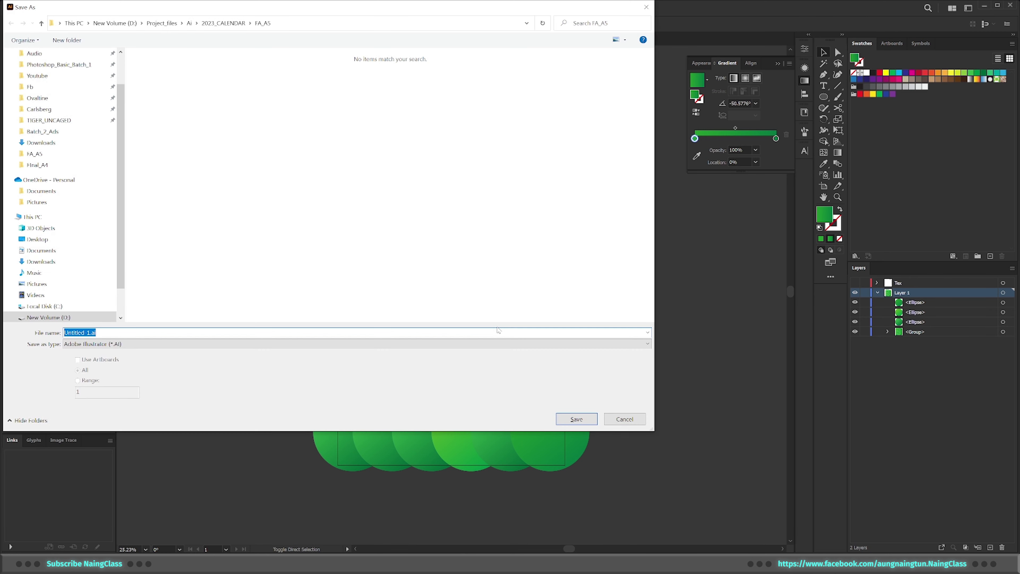
scroll(71, 232, "up", 1)
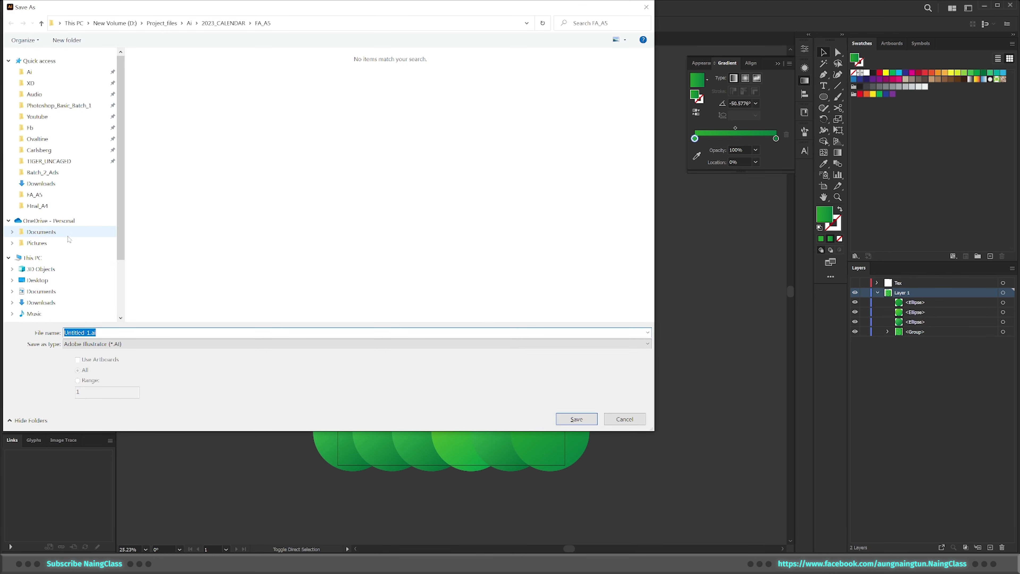
left_click(68, 280)
left_click(131, 332)
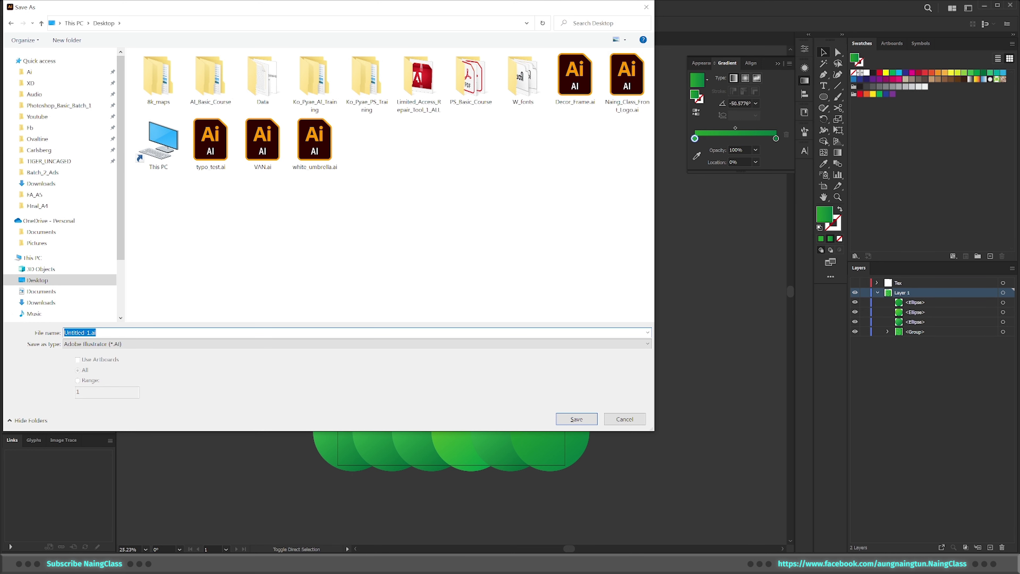
type("Grass_field")
key("Return")
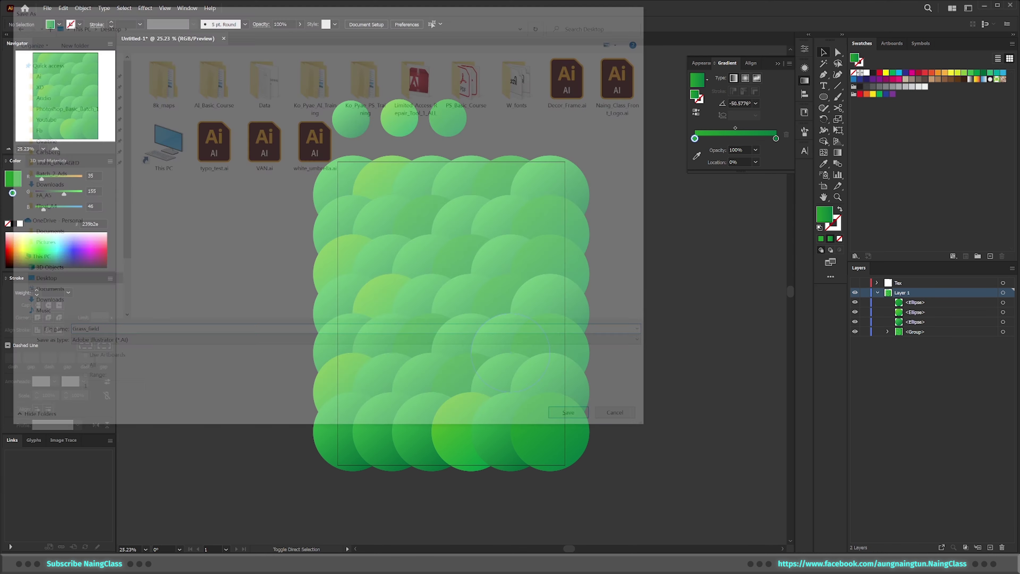
key("Return")
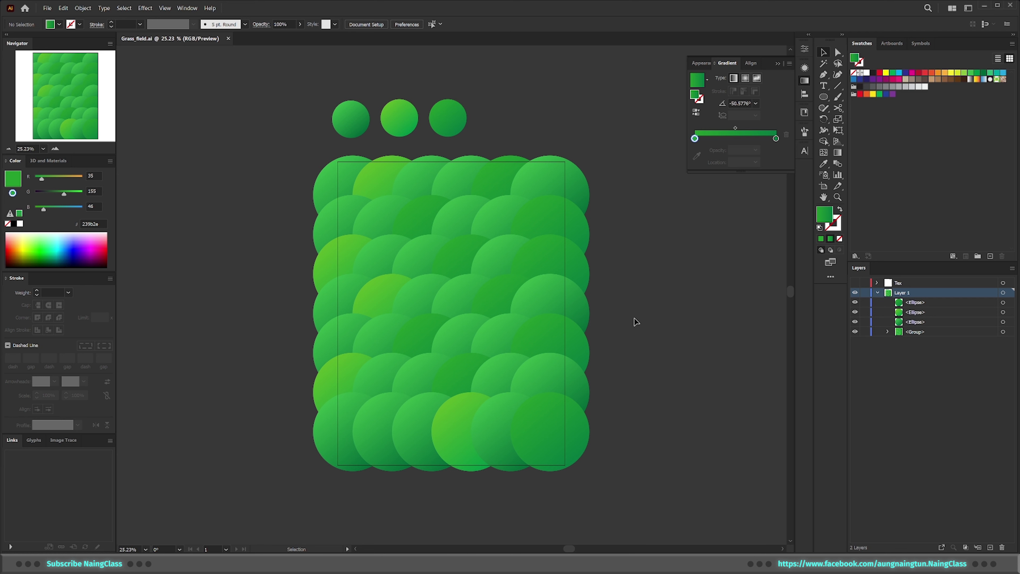
Select the whole green circle group and bring up the Effect menu's Distort & Transform options.
left_click(552, 287)
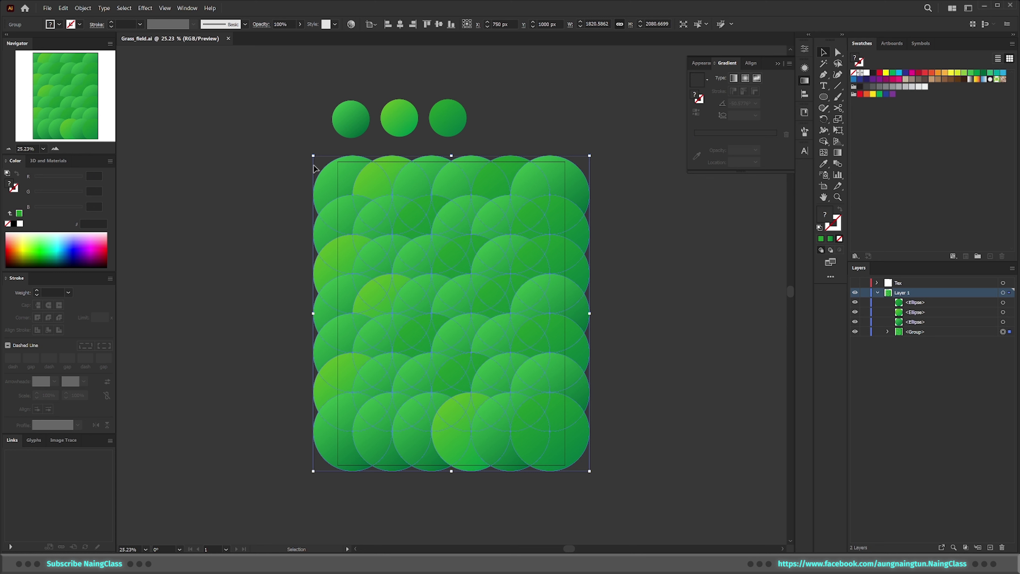
left_click(144, 8)
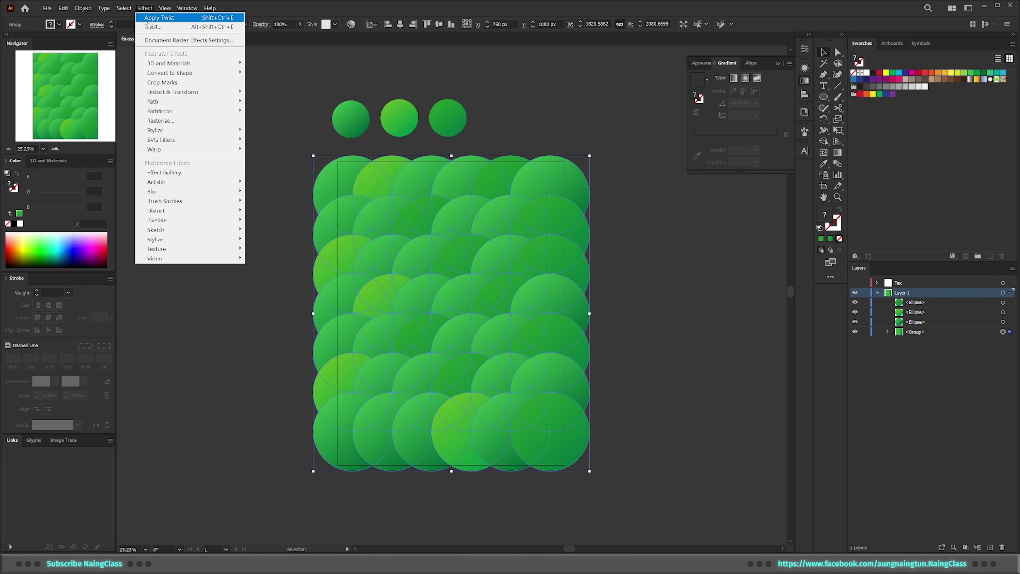
mouse_move(175, 92)
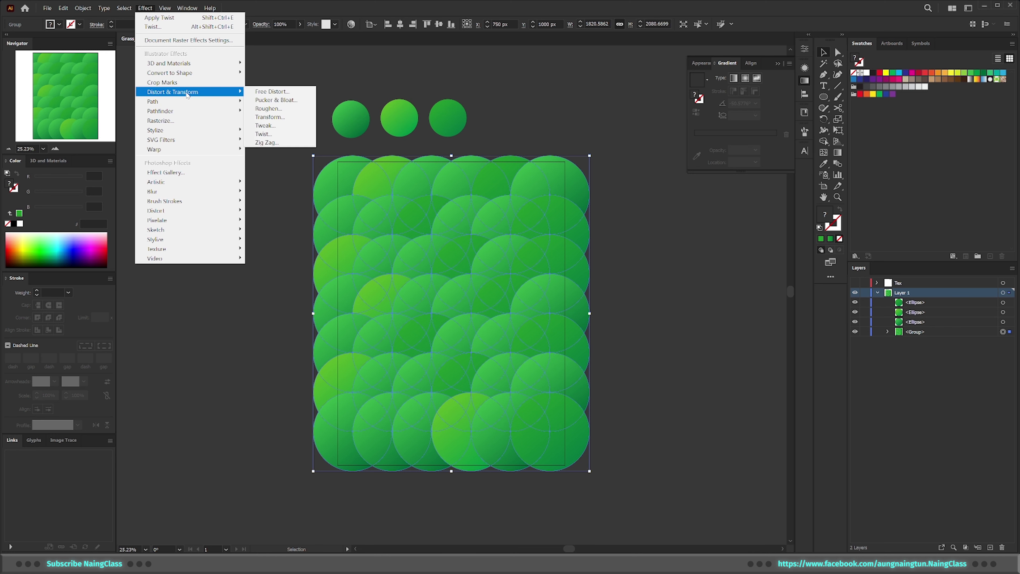
Apply Roughen to the circle group, raising Detail to 100 and enlarging Size with Preview on.
left_click(291, 110)
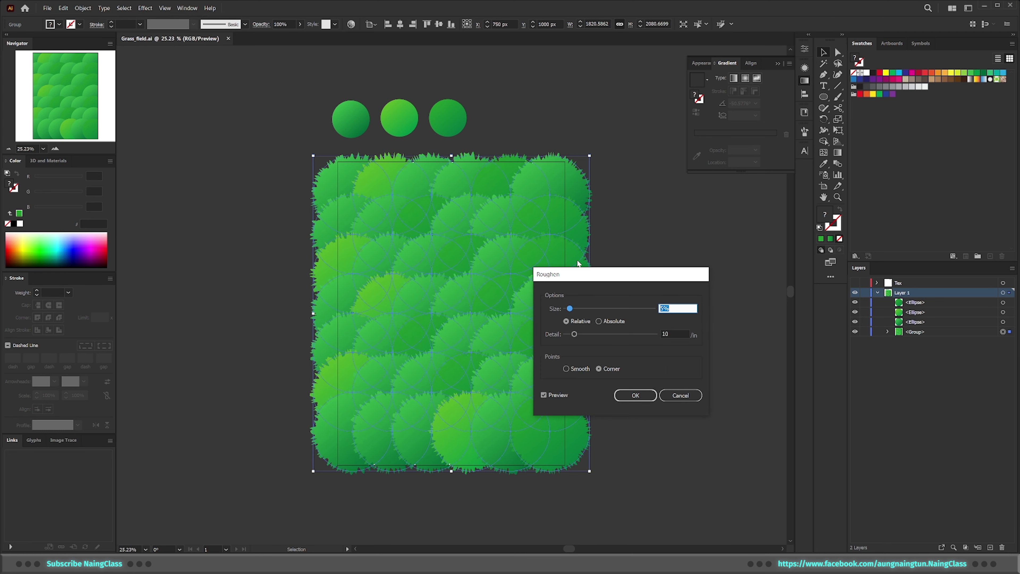
left_click_drag(618, 275, 673, 239)
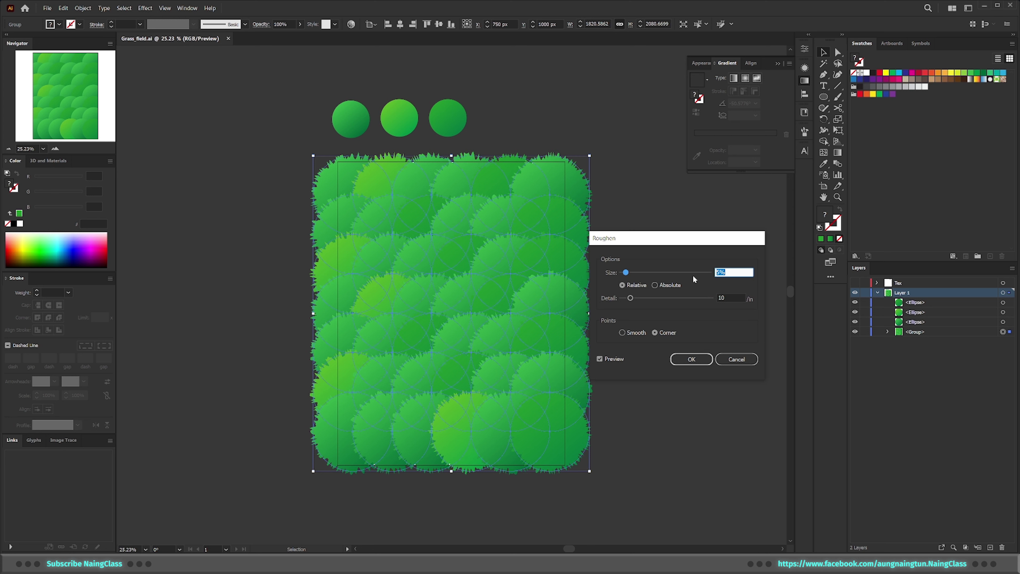
left_click(729, 297)
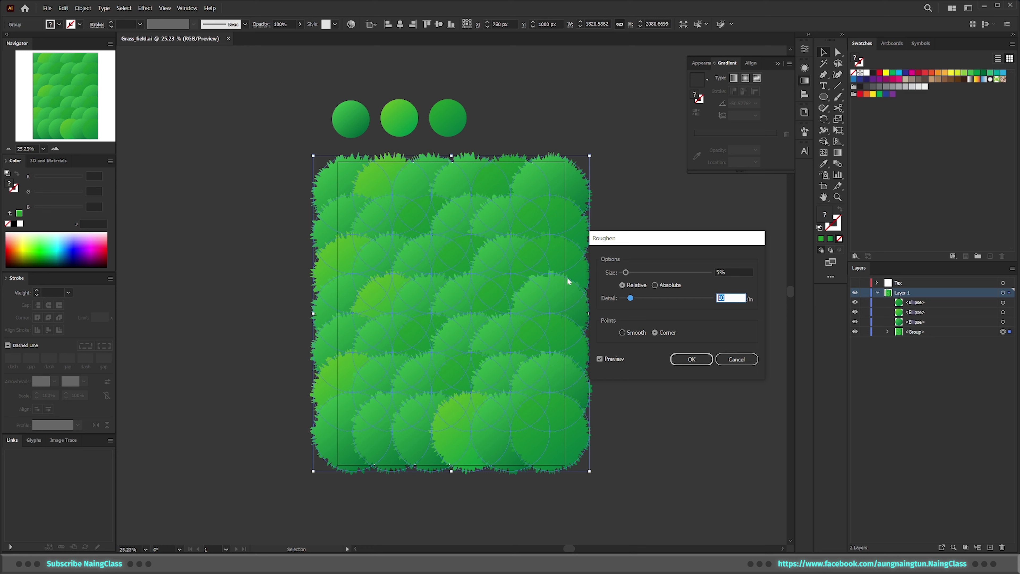
left_click_drag(632, 302, 733, 302)
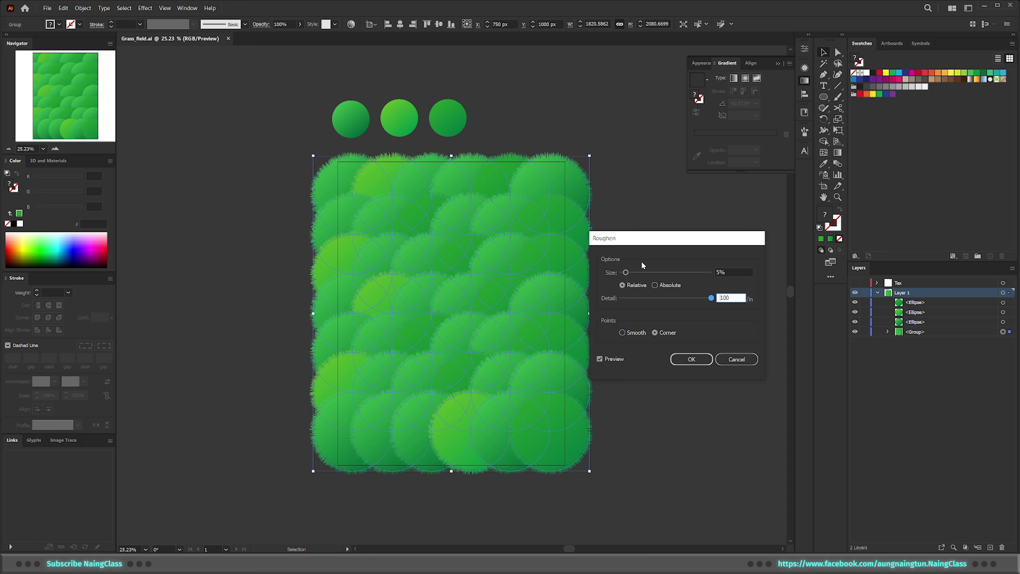
left_click_drag(659, 244, 667, 242)
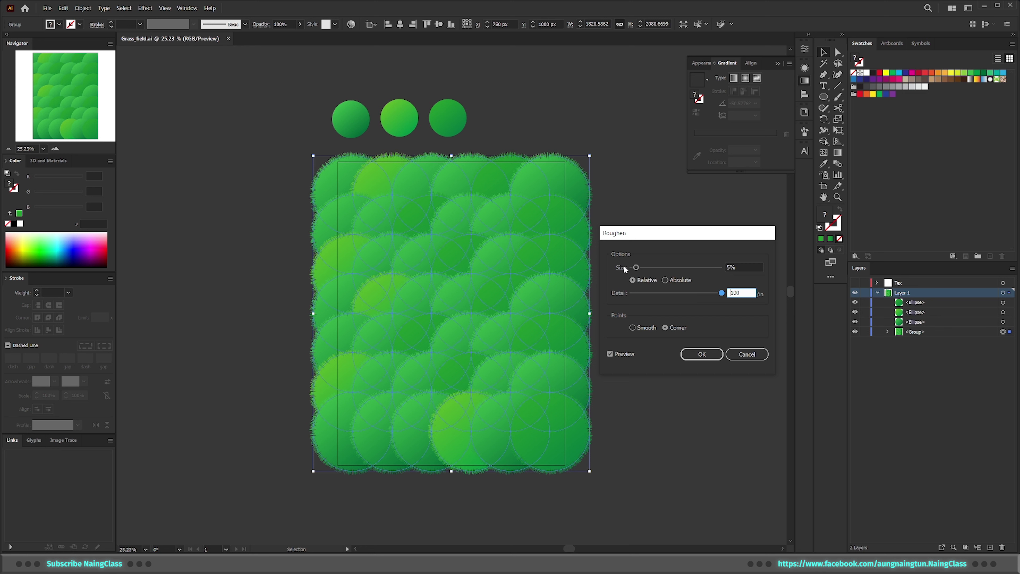
left_click_drag(640, 270, 726, 274)
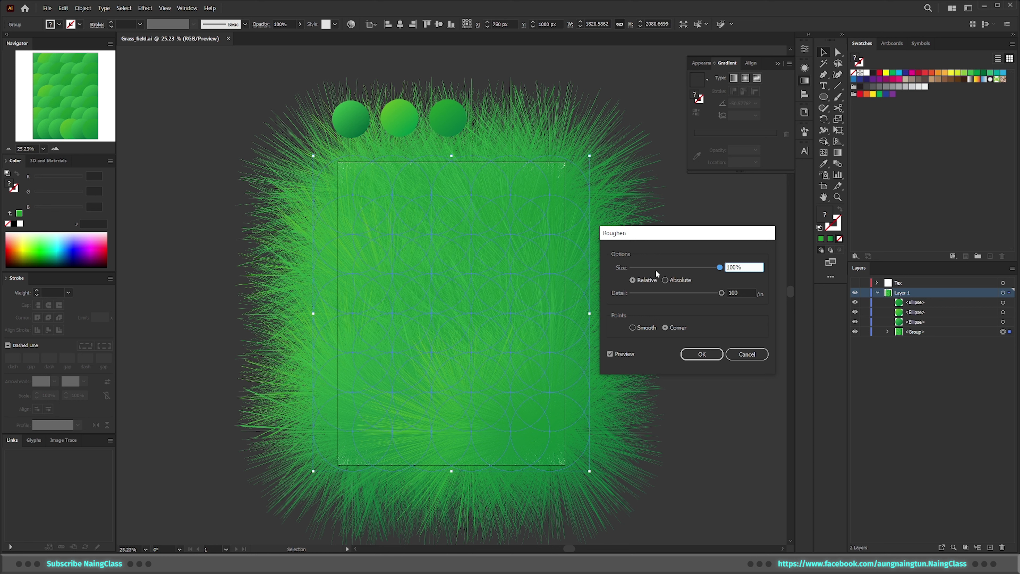
Set the Roughen size to 60% with Detail 100 and apply the effect.
double_click(752, 267)
key("BackSpace")
left_click(683, 268)
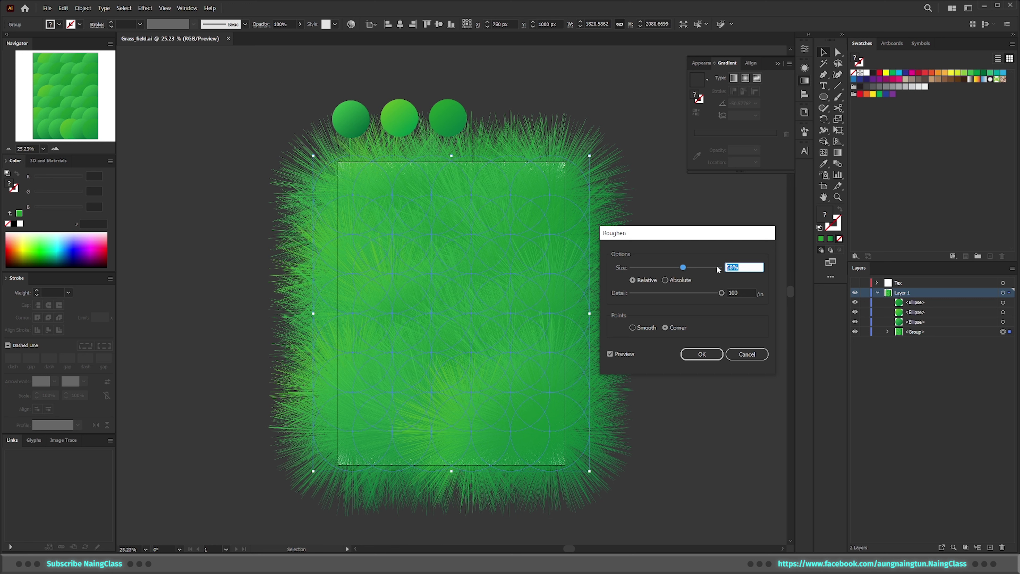
type("45")
left_click(733, 293)
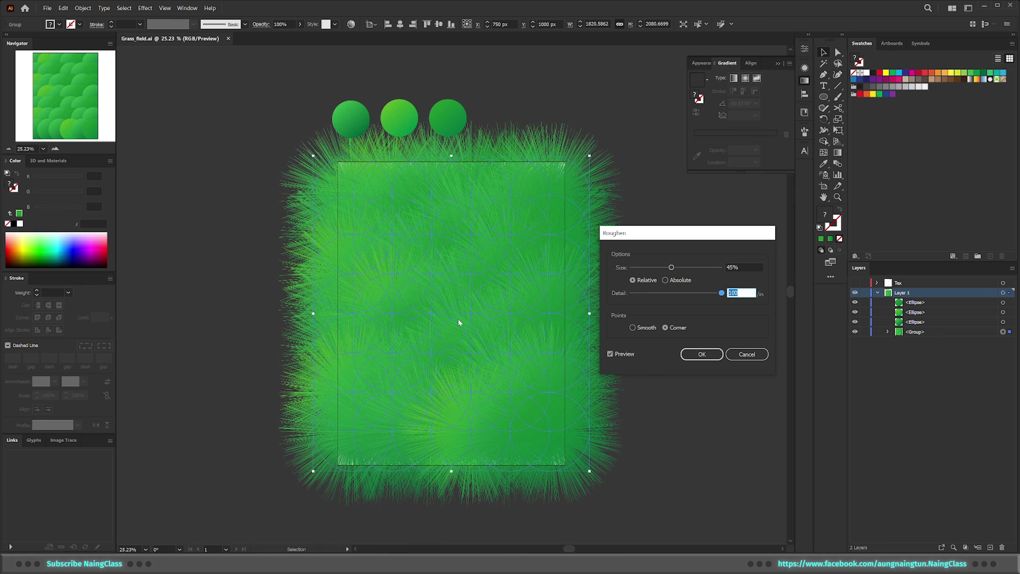
left_click(745, 266)
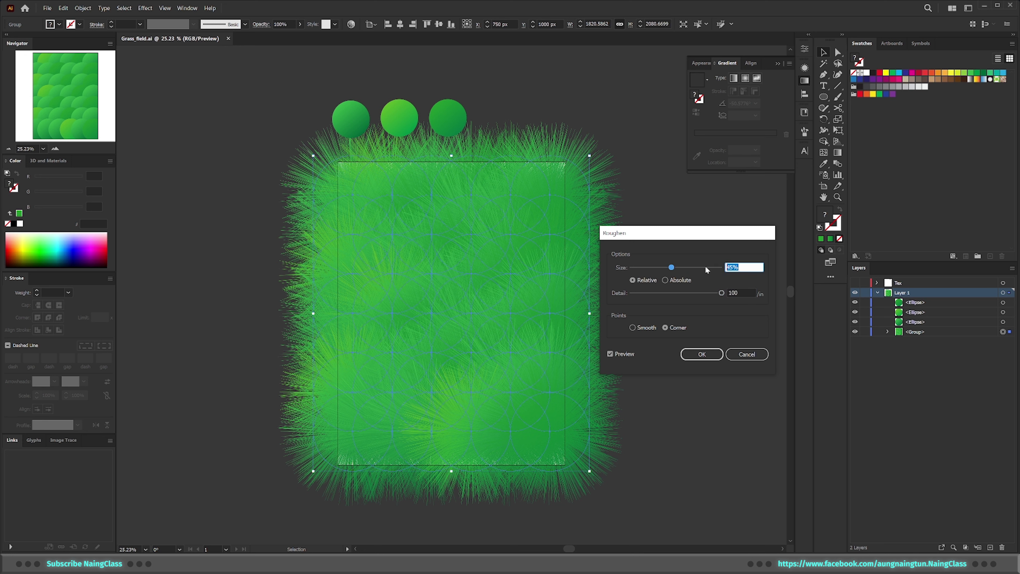
type("6")
type("0")
key("Tab")
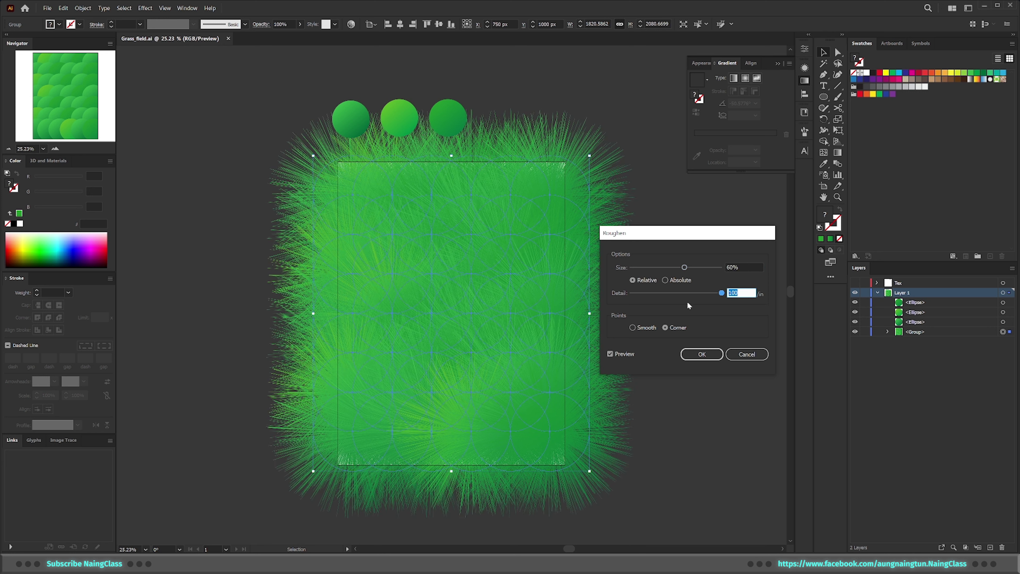
left_click(708, 358)
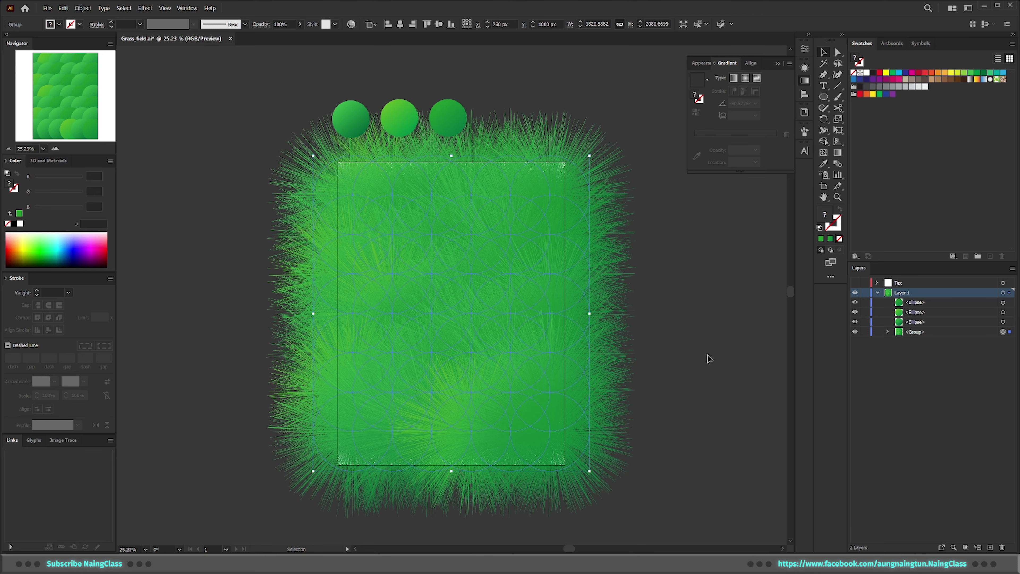
Deselect the grass and zoom in and out to inspect its roughened texture.
left_click(708, 355)
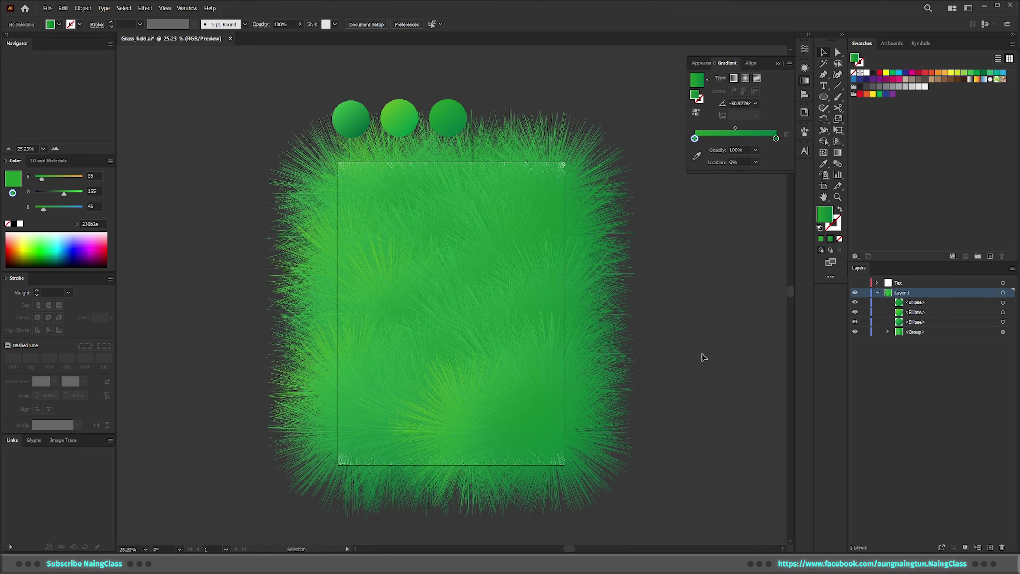
left_click_drag(471, 292, 512, 292)
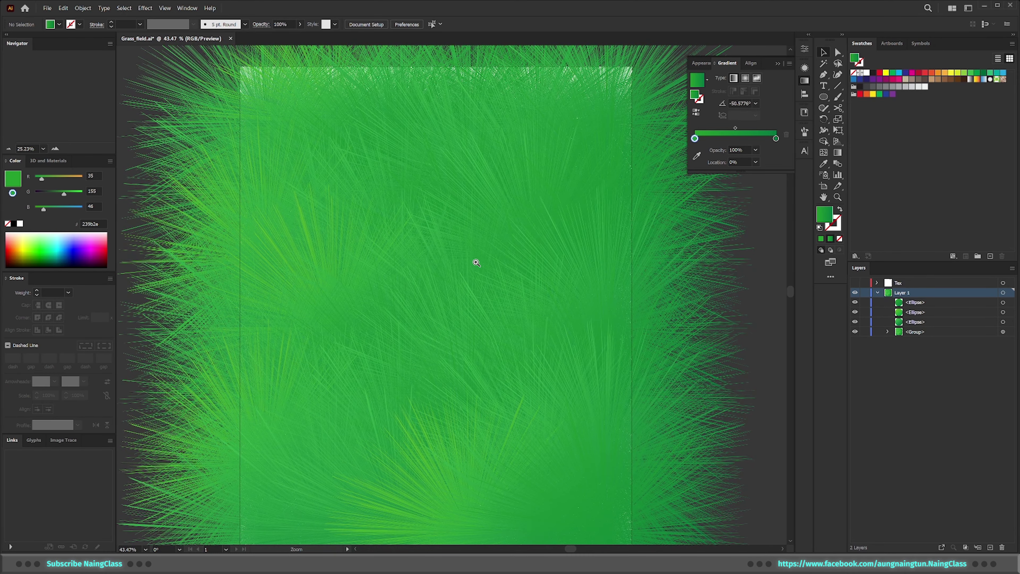
key("ctrl+plus")
key("ctrl+plus")
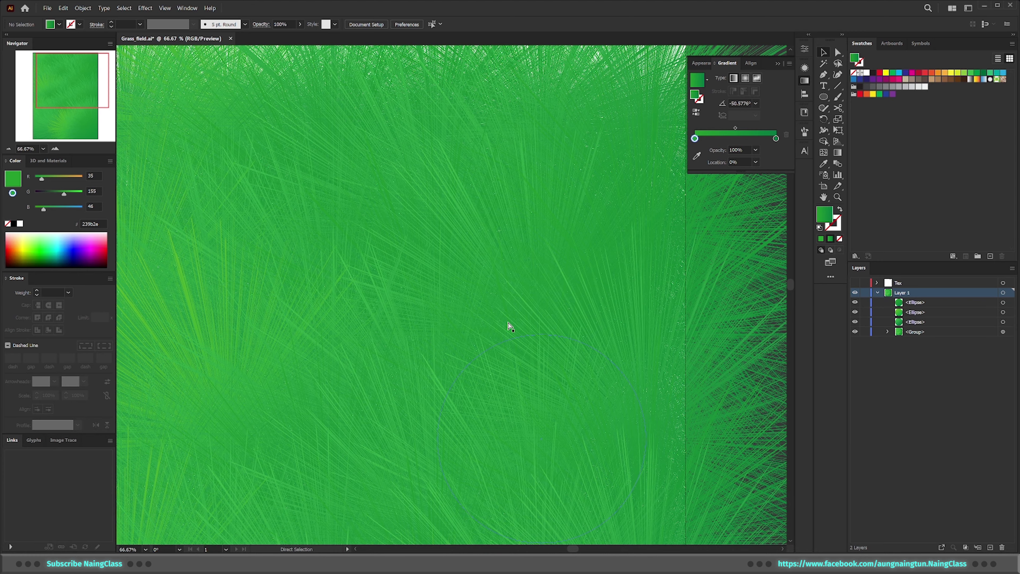
key("ctrl+0")
left_click(416, 296, "ctrl+alt")
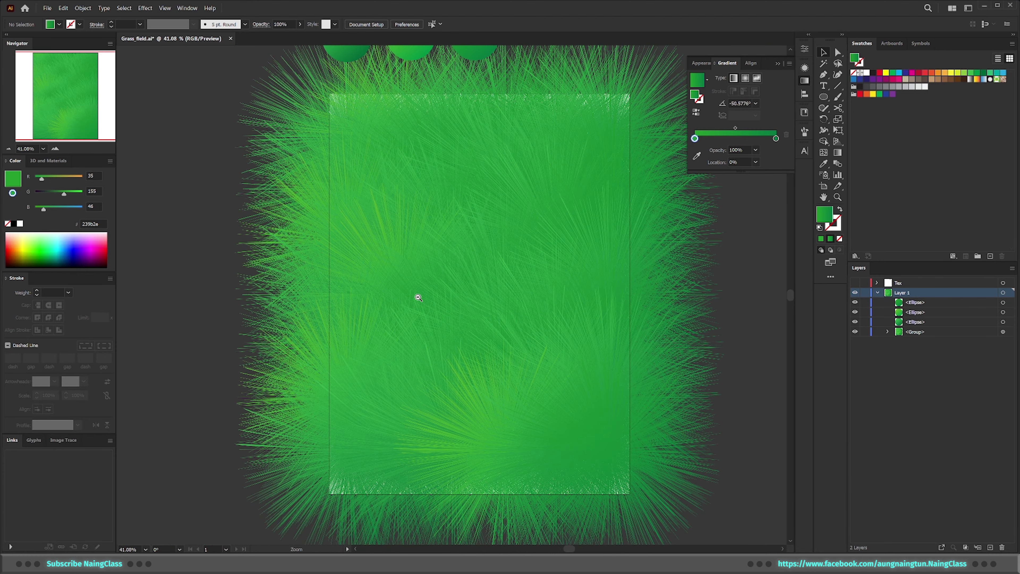
left_click(517, 313, "ctrl+alt")
left_click_drag(432, 269, 465, 285)
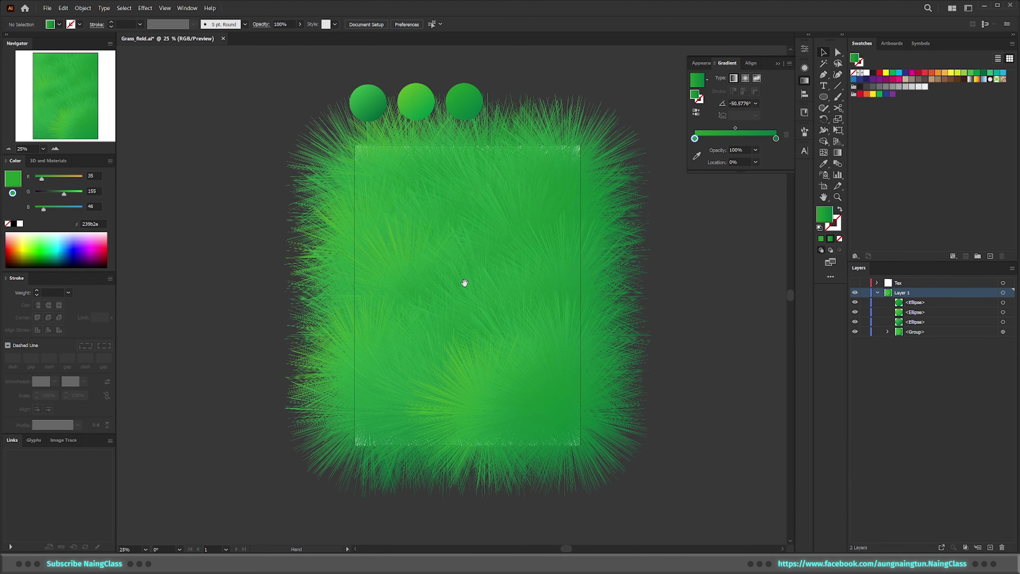
Hide the three loose Ellipse layers and inspect the grass edges close up.
left_click_drag(855, 302, 855, 322)
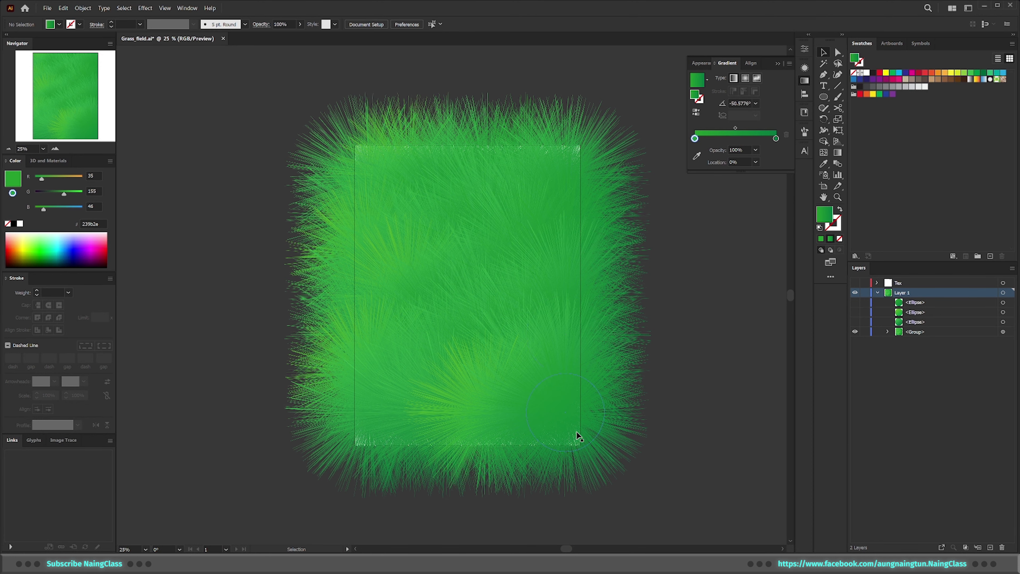
left_click(562, 426, "ctrl")
left_click(441, 321)
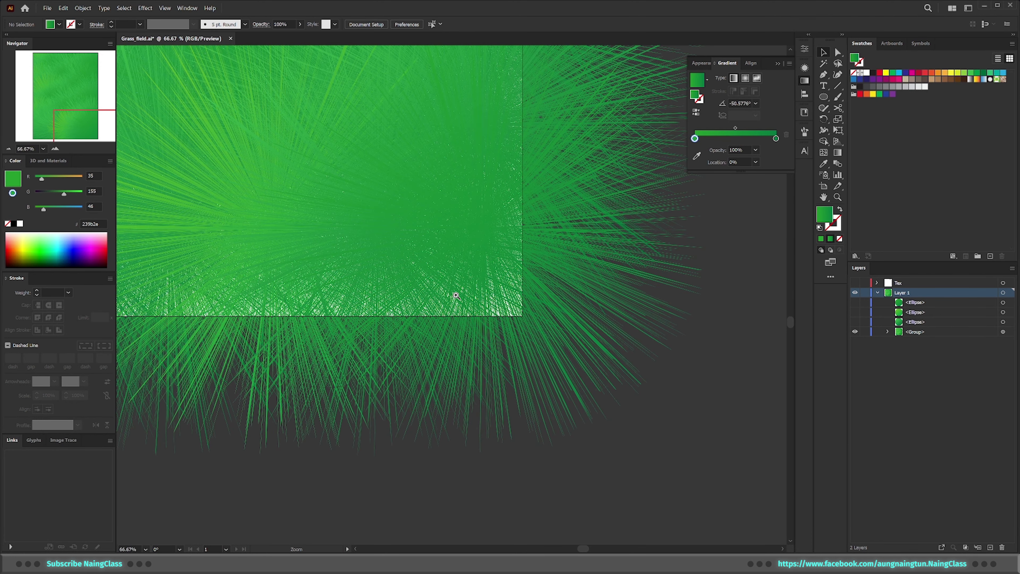
left_click(453, 296)
left_click_drag(455, 269, 570, 344)
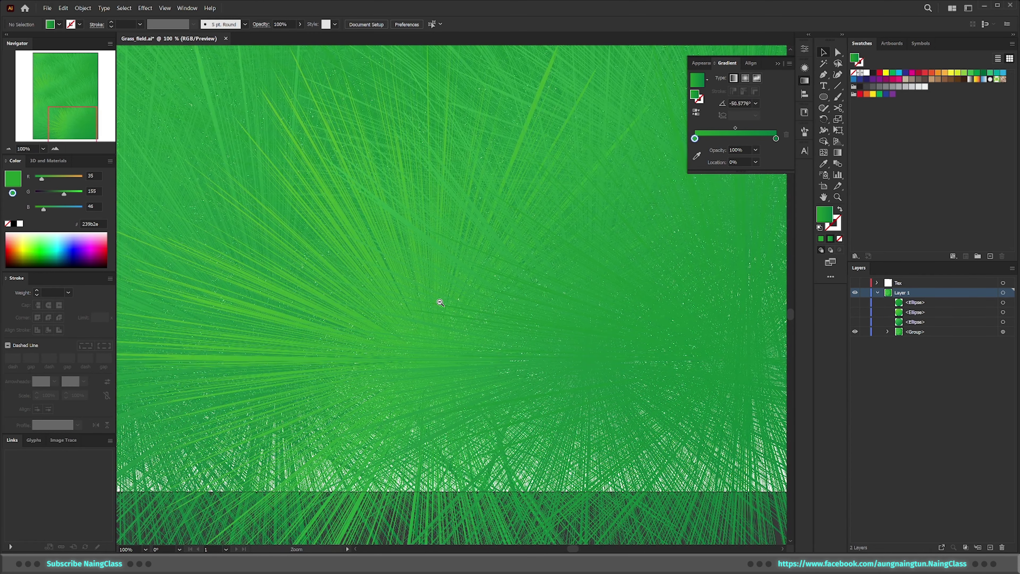
left_click(460, 264, "alt")
left_click(502, 266, "alt")
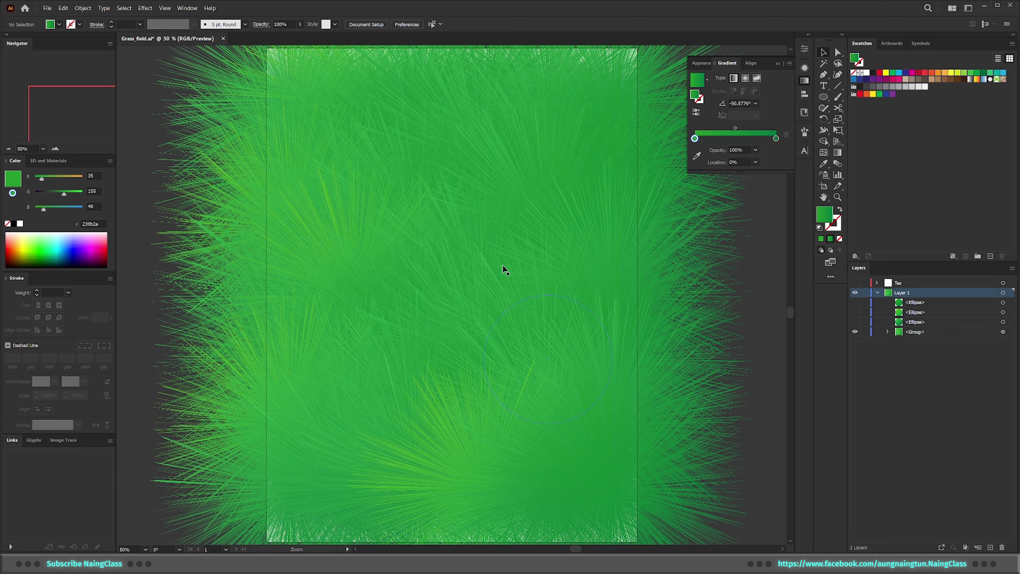
left_click(479, 277, "alt")
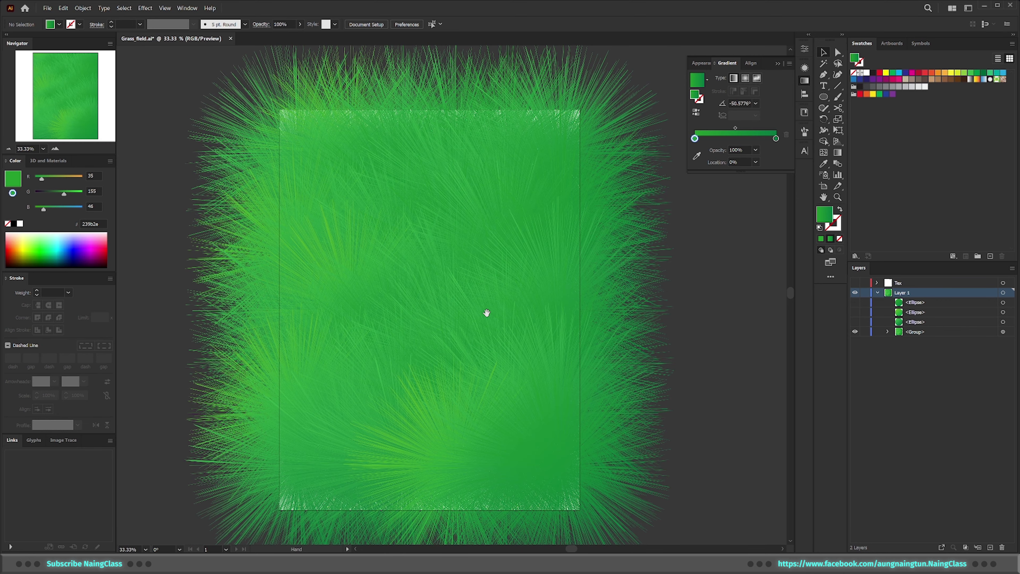
left_click_drag(485, 313, 521, 296)
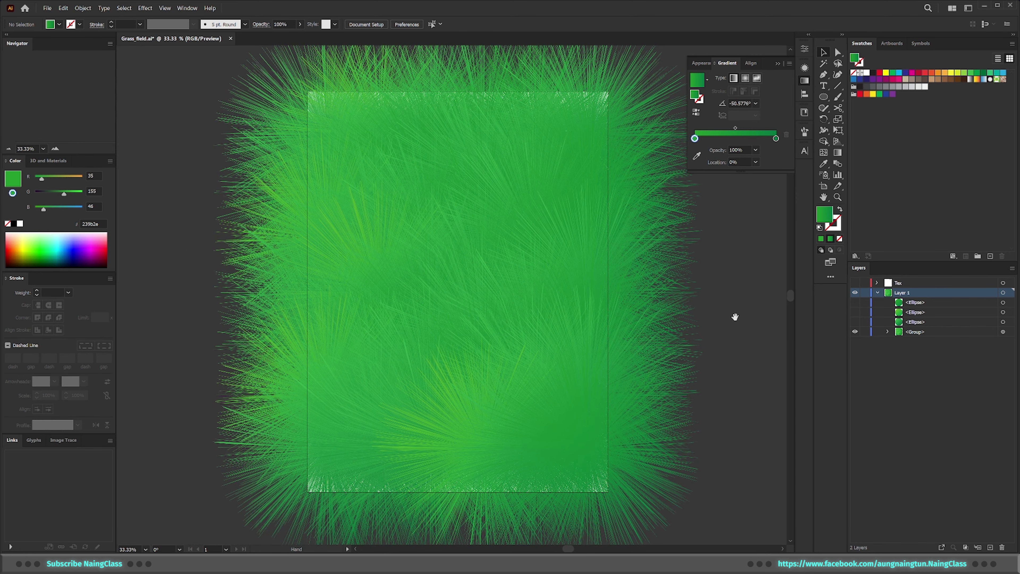
key("m")
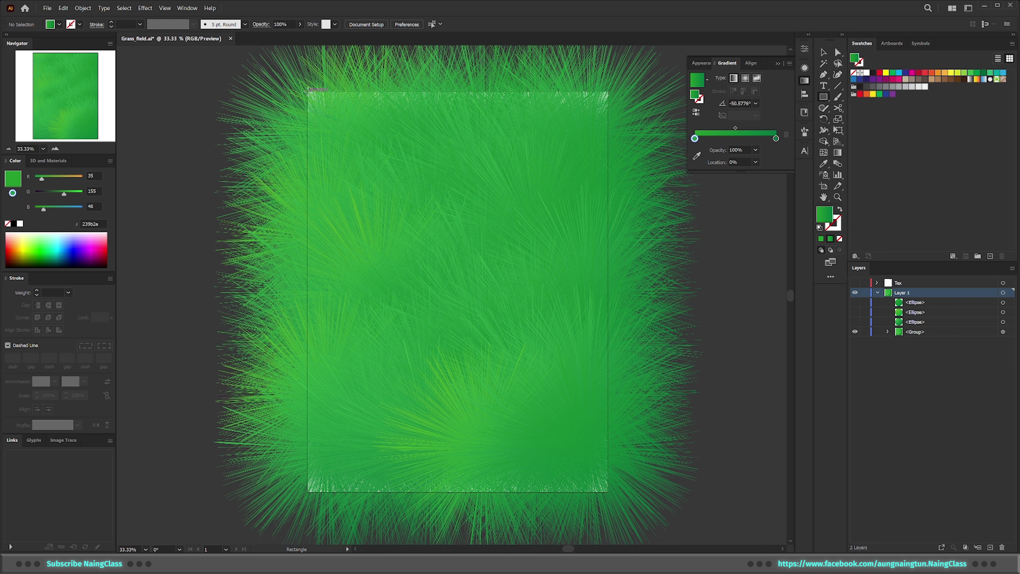
Draw a 1500 × 2000 px green gradient rectangle over the artboard, placed beneath the grass group.
mouse_move(308, 90)
left_mouse_down()
mouse_move(526, 429)
mouse_move(608, 491)
left_mouse_up()
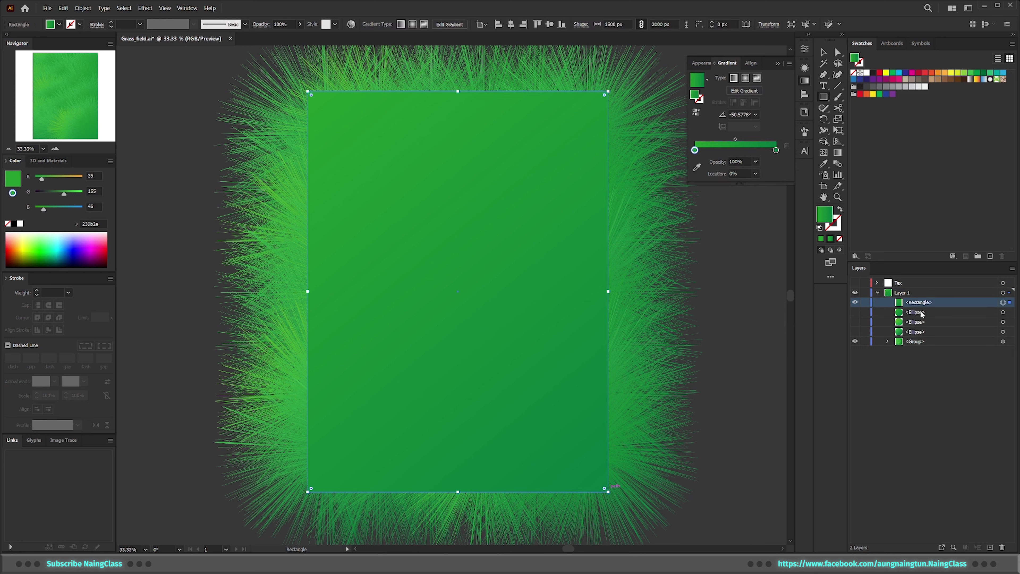
left_click_drag(923, 314, 923, 346)
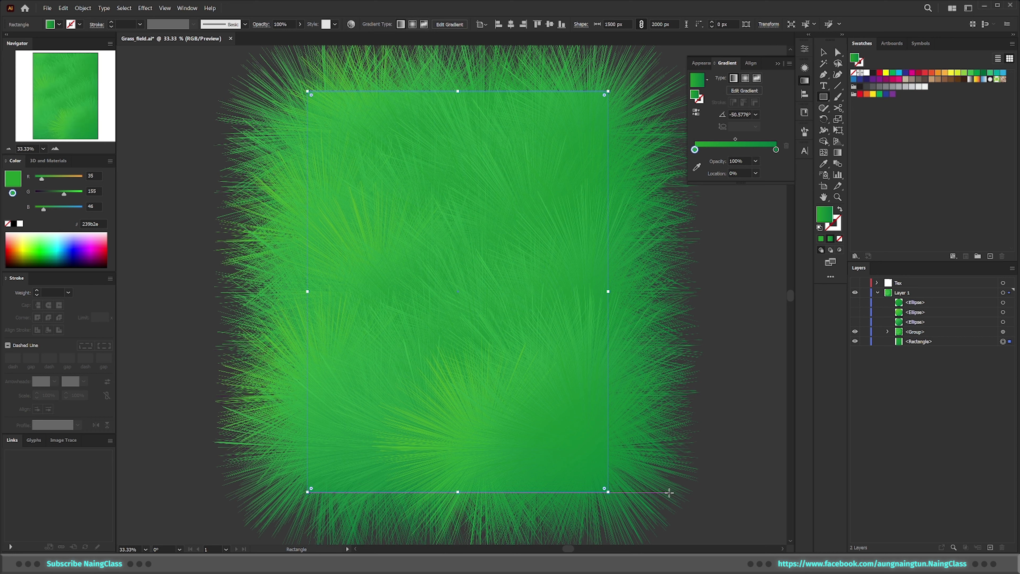
key("v")
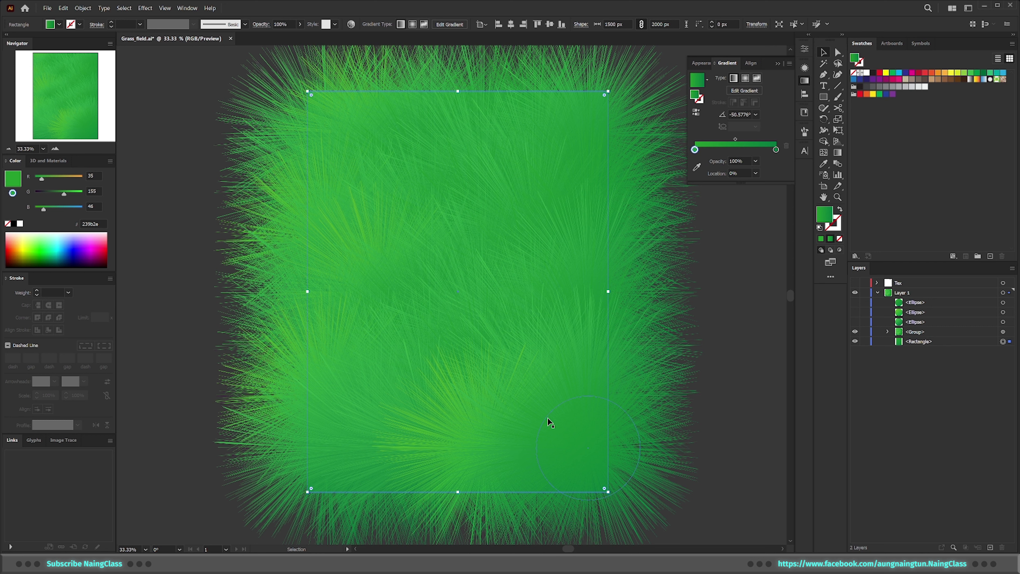
left_click(1003, 331)
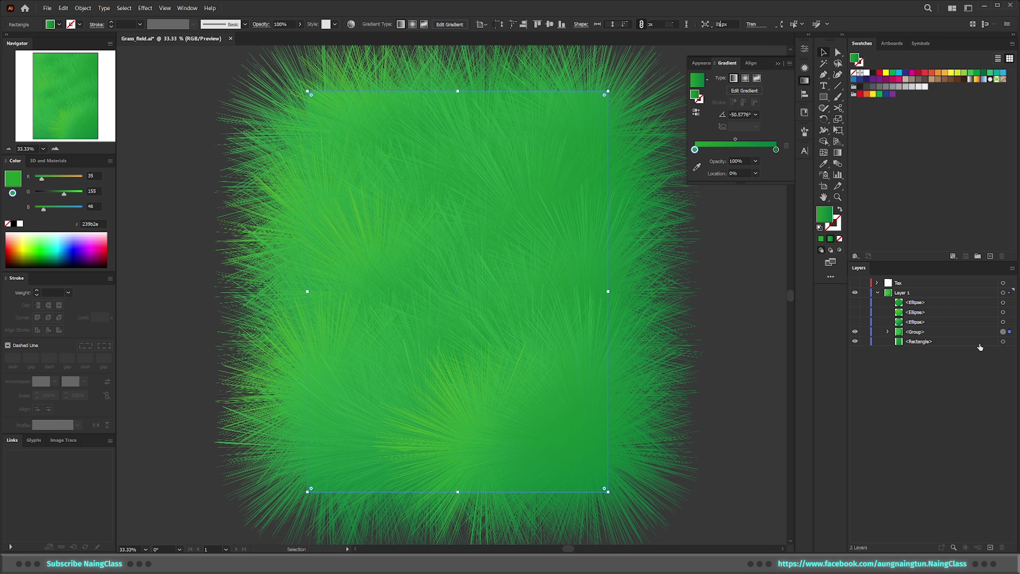
Rename the <Group> layer to 'grass'.
double_click(917, 331)
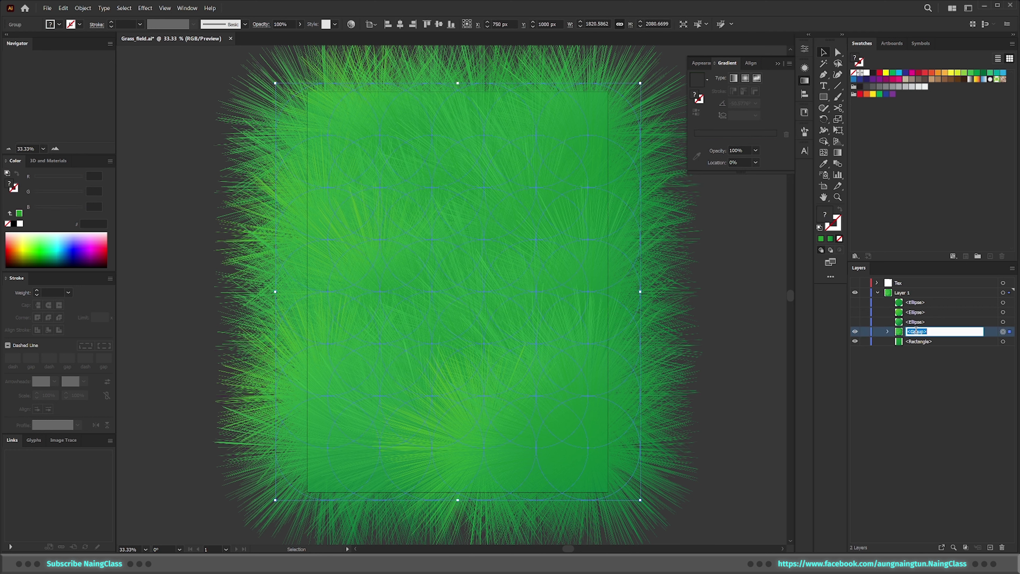
type("grass")
key("Return")
Scale the grass group up so it extends well past the page edges.
key("ctrl+minus")
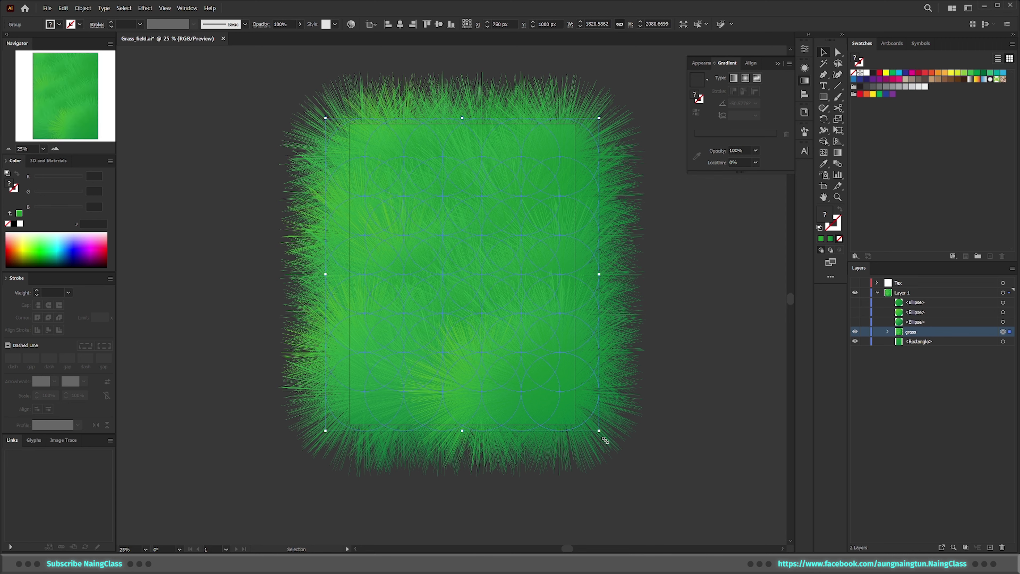
left_click_drag(600, 432, 673, 493)
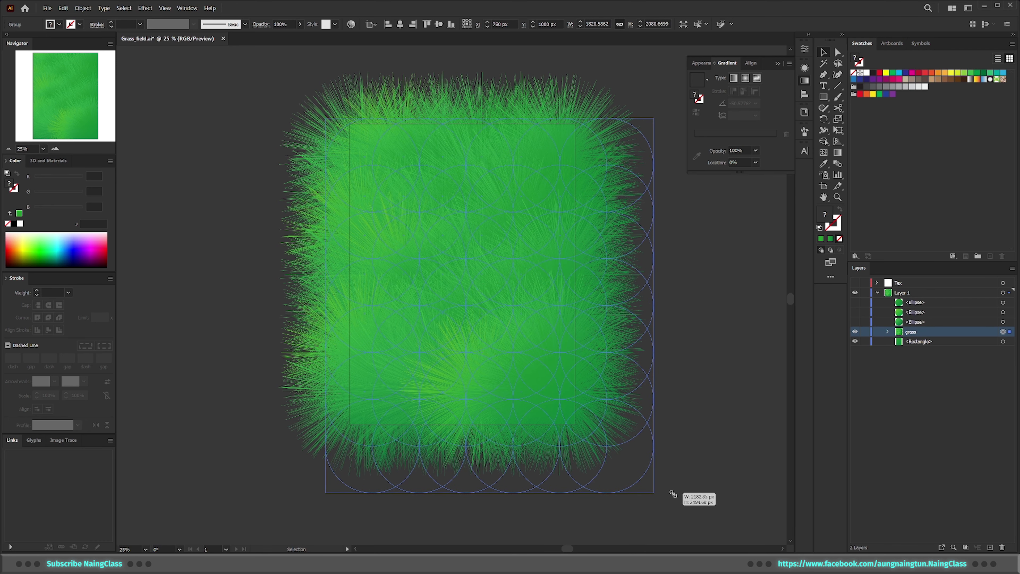
left_click_drag(673, 494, 674, 497)
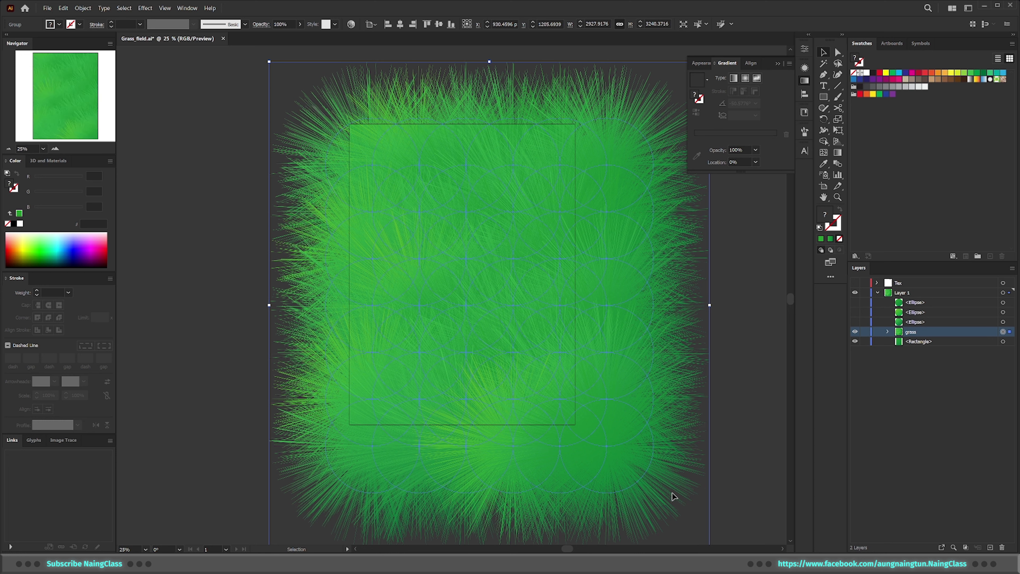
left_click(743, 449)
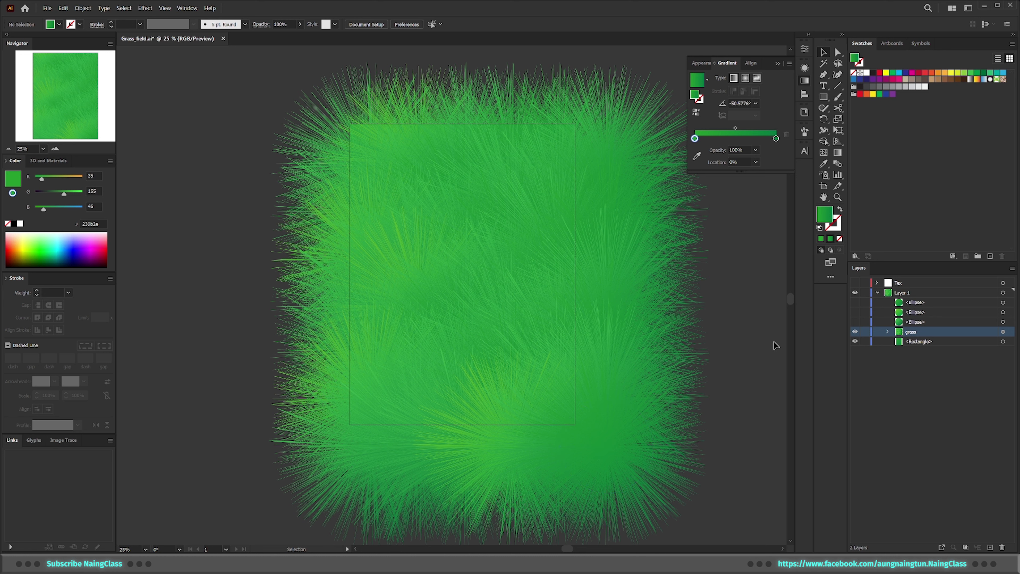
Duplicate the page rectangle above the grass as an unfilled black-outlined frame, selected with grass.
left_click(964, 342)
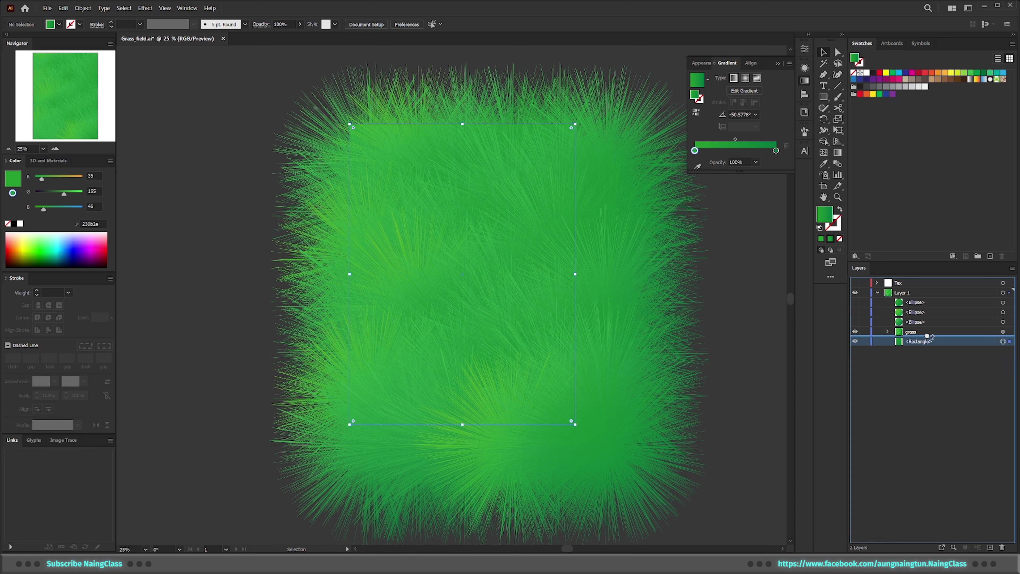
left_click_drag(917, 344, 936, 332)
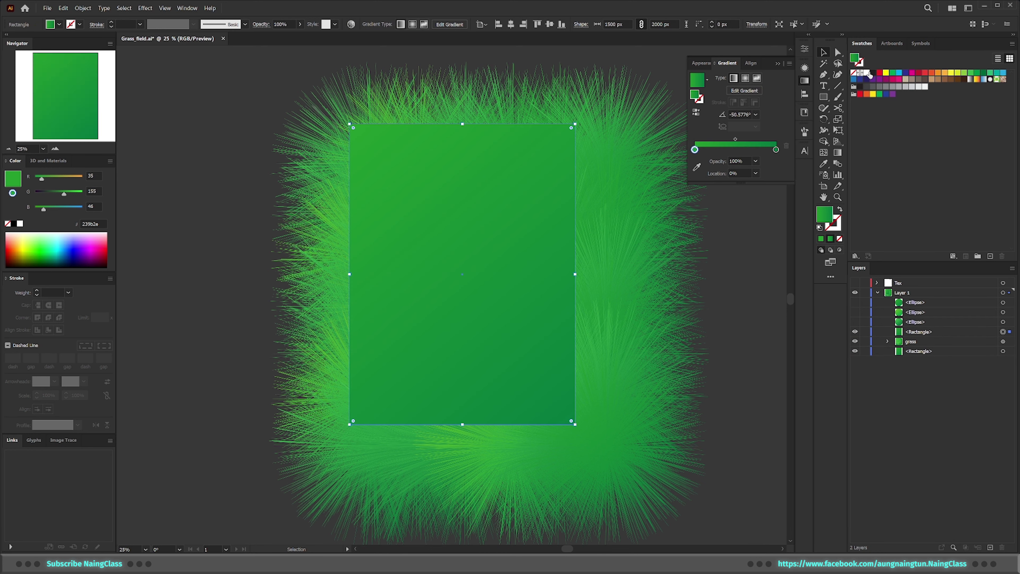
left_click(872, 73)
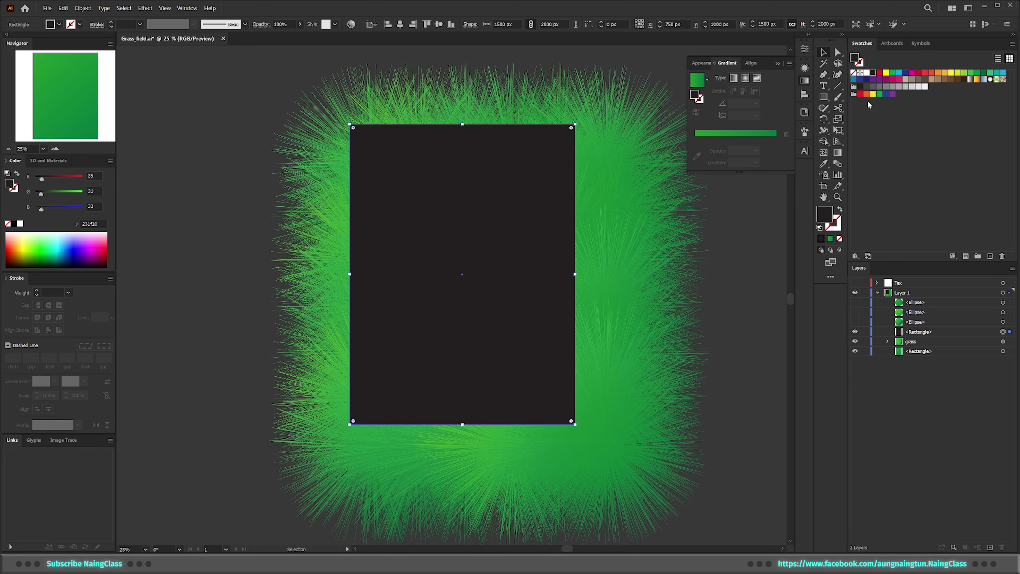
key("x")
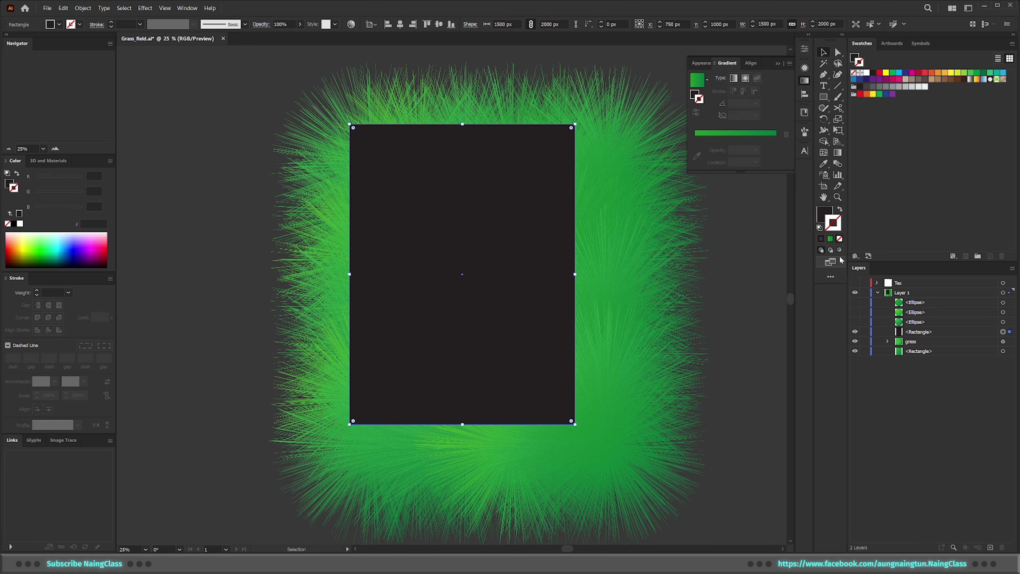
key("shift+x")
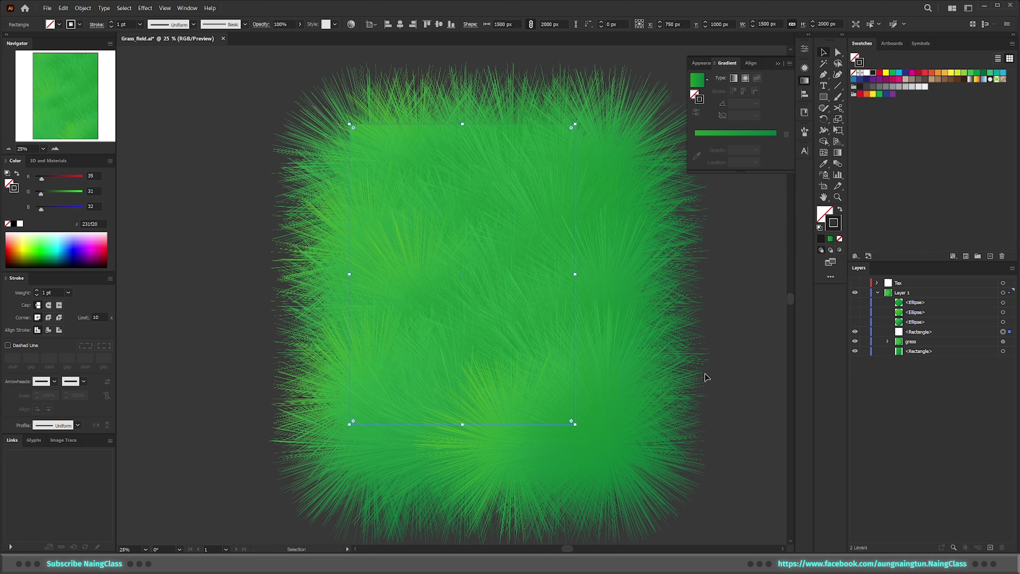
left_click(1002, 341, "shift")
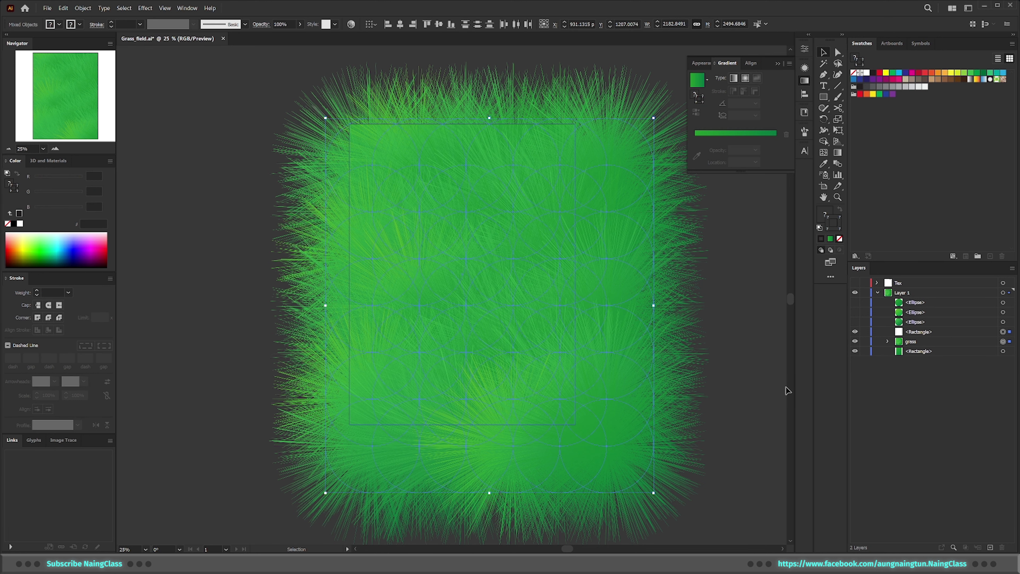
Clip the grass to the page rectangle with Ctrl+7 and inspect the Clip Group contents.
key("ctrl+7")
key("v")
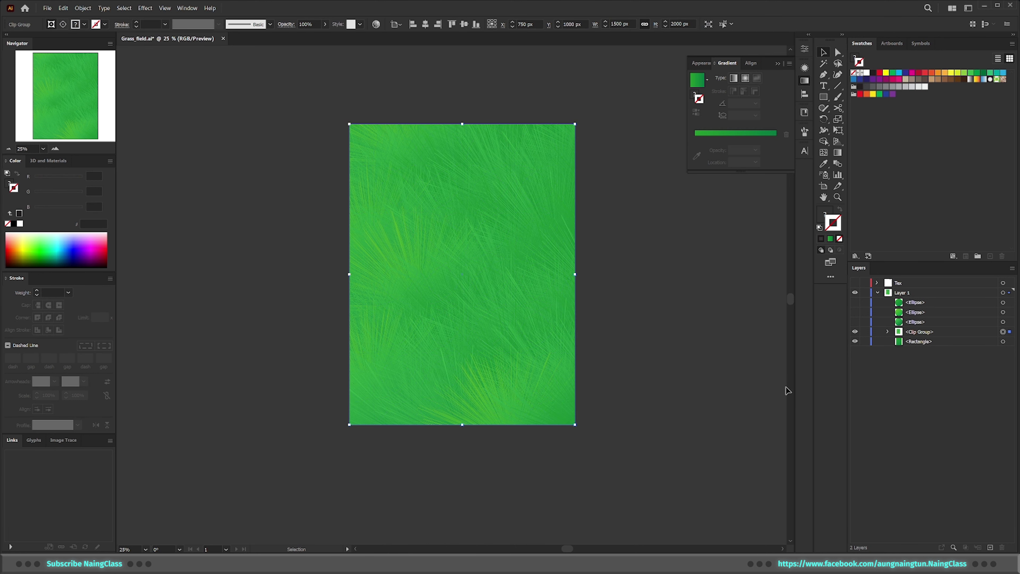
left_click(750, 361)
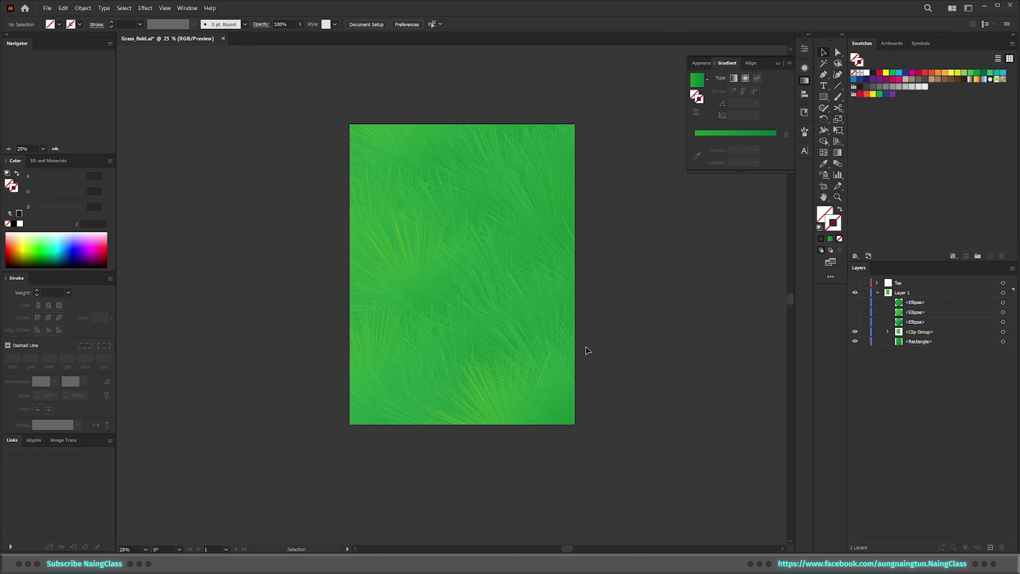
left_click_drag(489, 270, 546, 284)
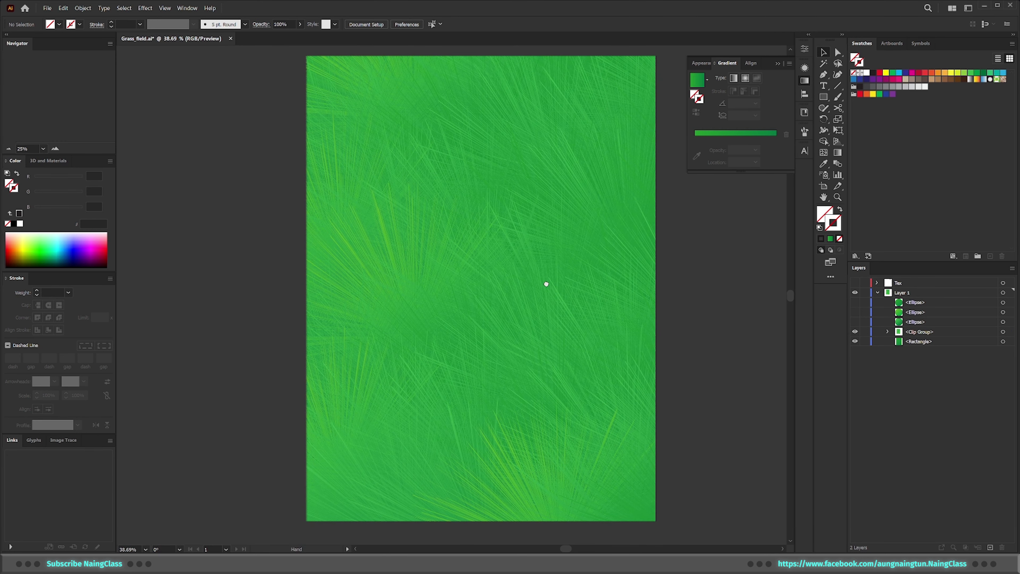
left_click(887, 331)
left_click(928, 341)
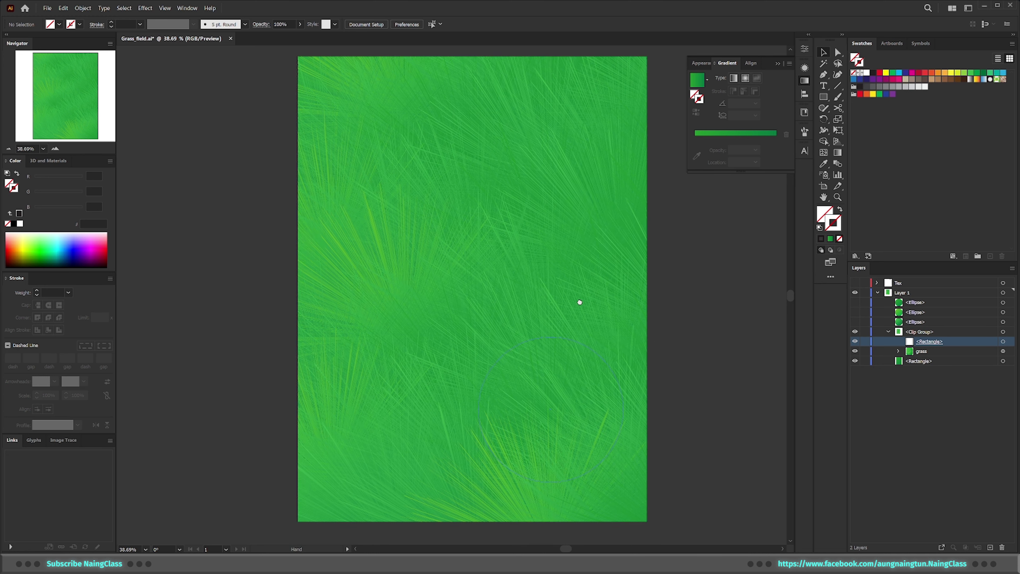
scroll(578, 301, "right", 3)
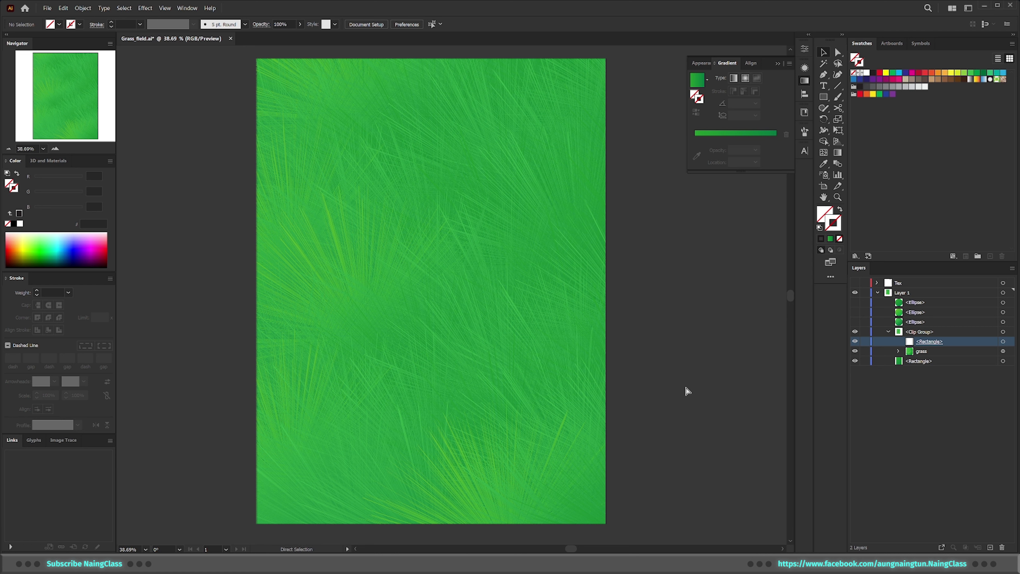
key("ctrl+n")
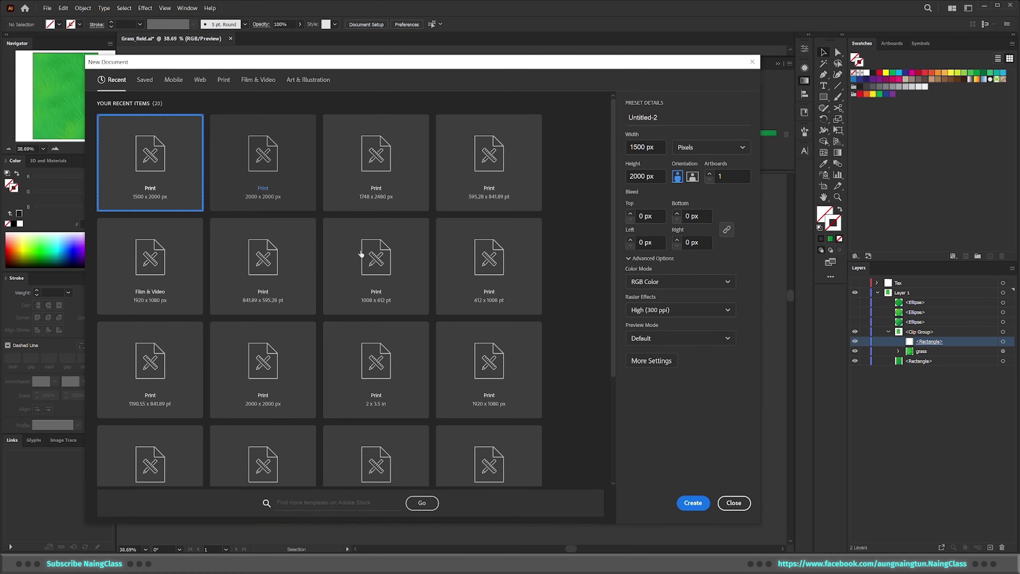
Create a new document with Width 800 px and Height 800 px.
left_click(643, 148)
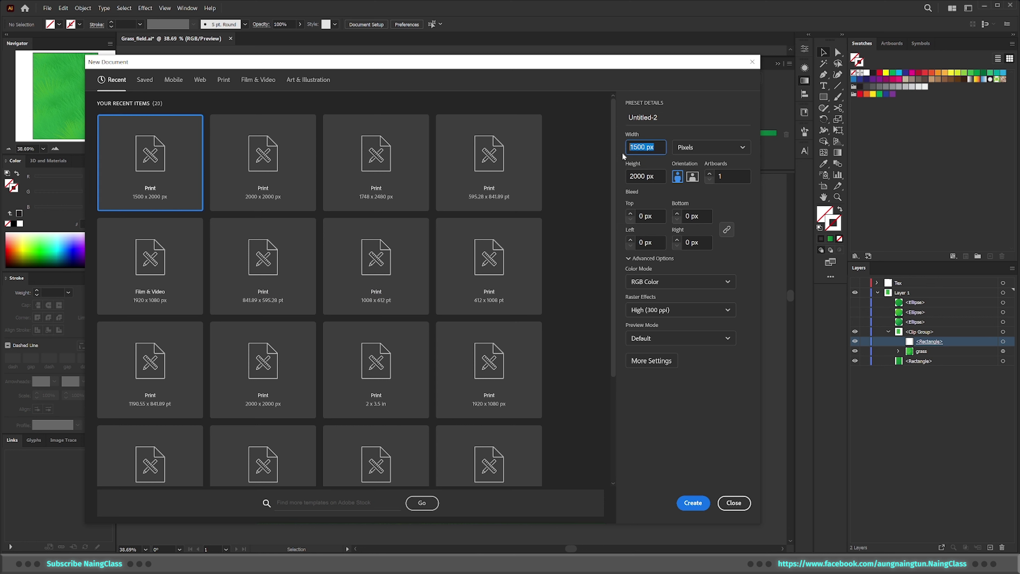
type("800")
left_click(660, 175)
type("800")
left_click(700, 501)
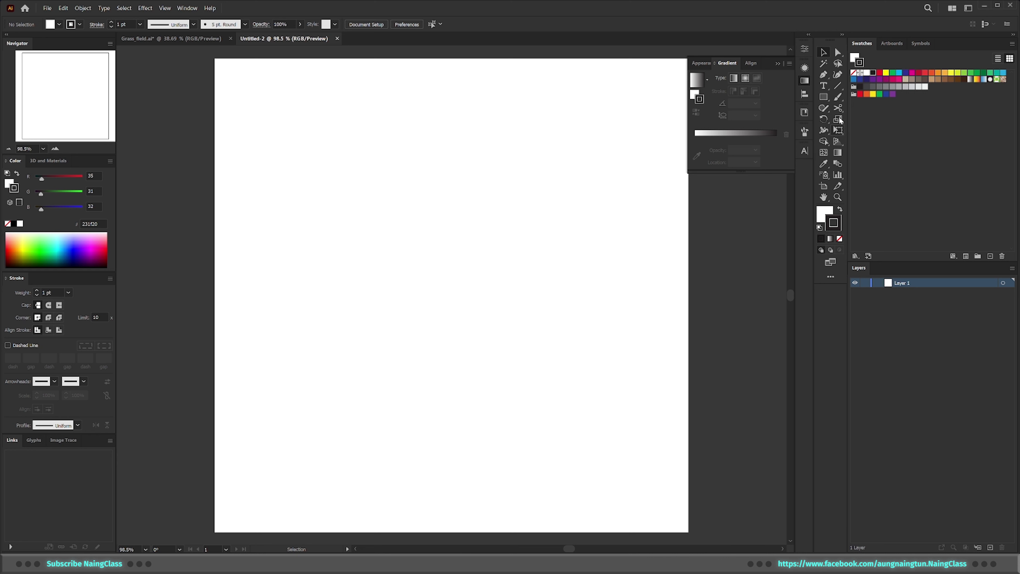
Create a star on the artboard with Radius 1 120 px, Radius 2 200 px and 20 points.
left_click(824, 97)
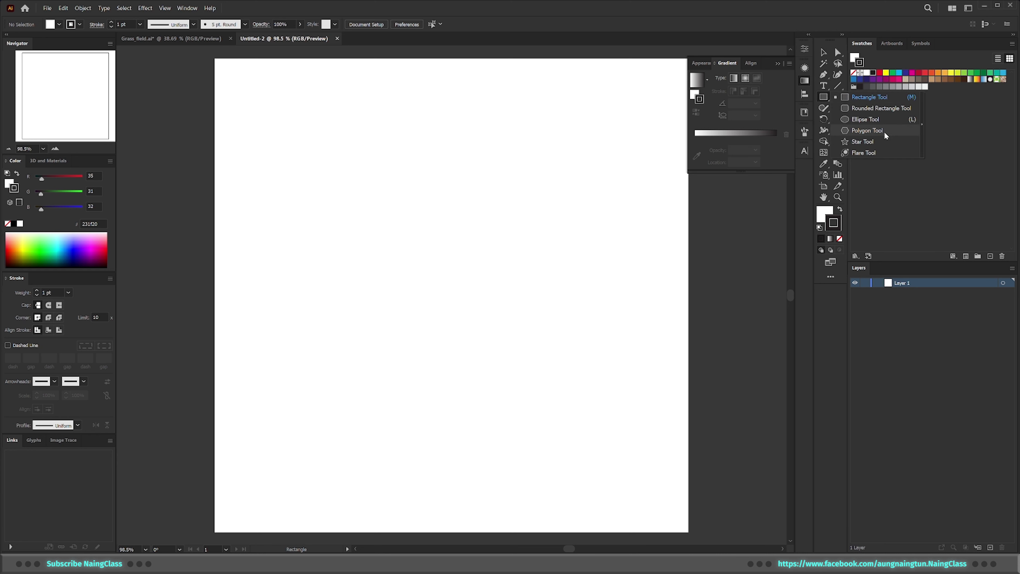
left_click(886, 144)
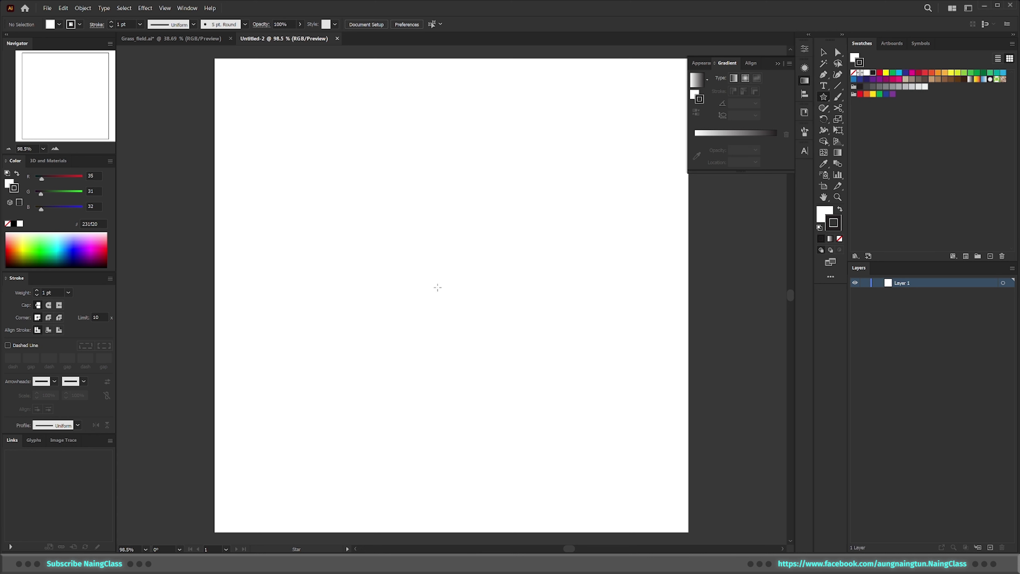
left_click(454, 284)
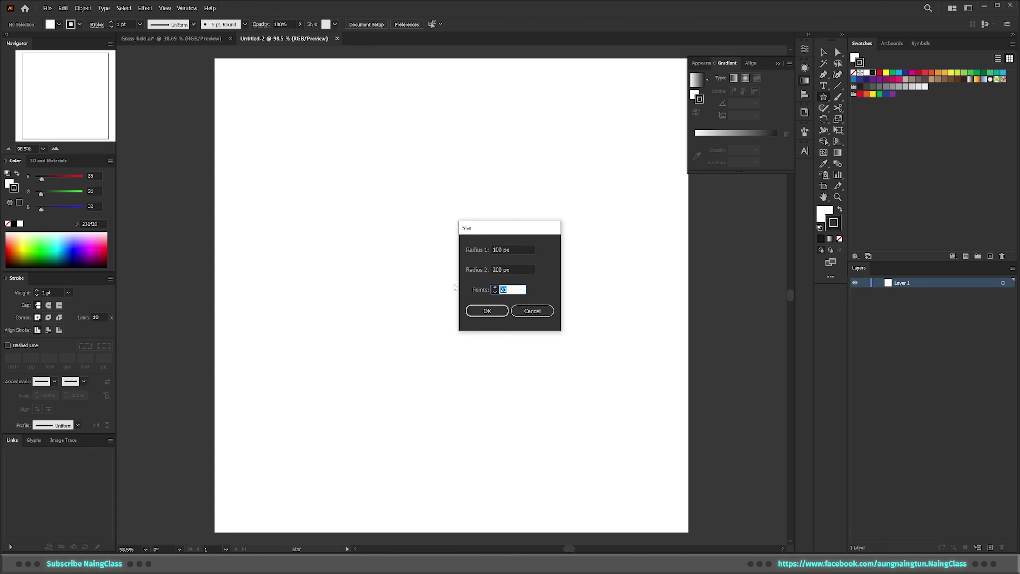
left_click_drag(512, 226, 380, 152)
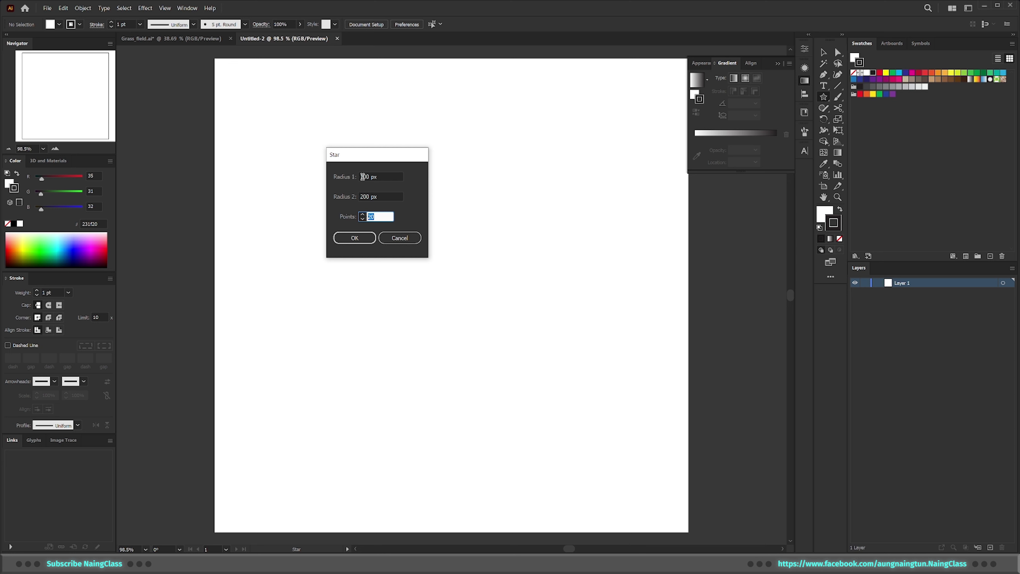
left_click_drag(381, 174, 348, 174)
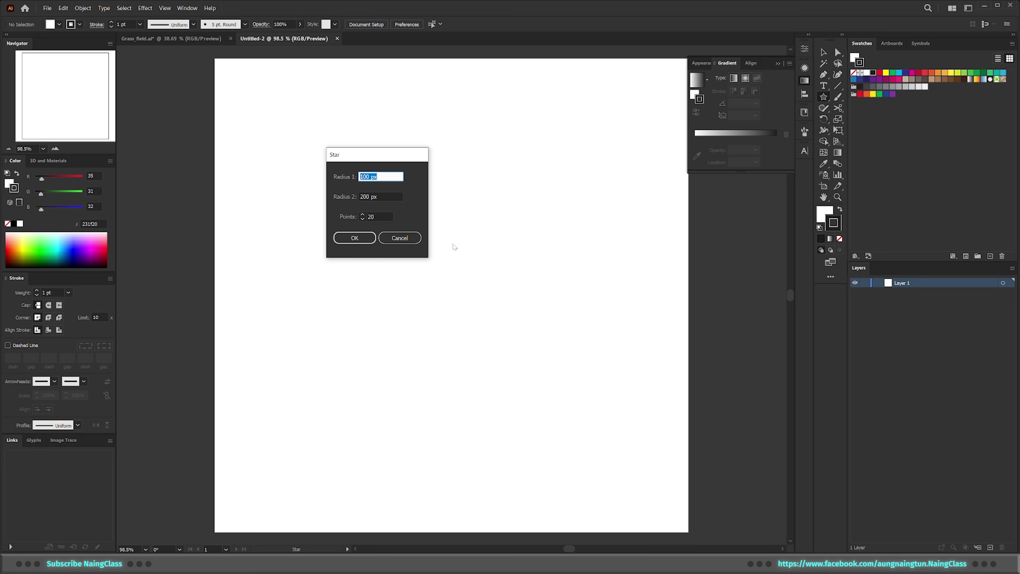
type("120")
key("Tab")
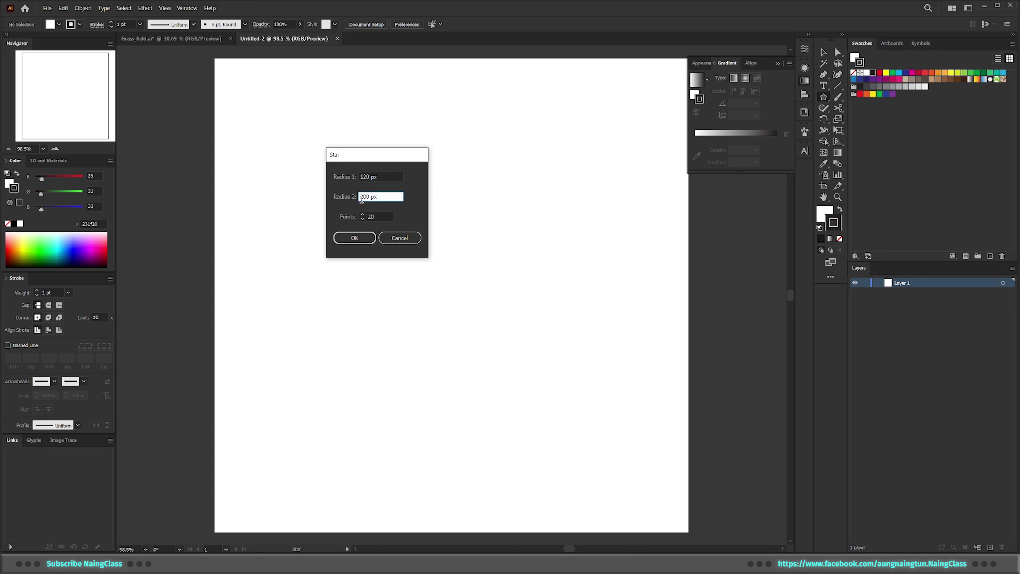
left_click(362, 238)
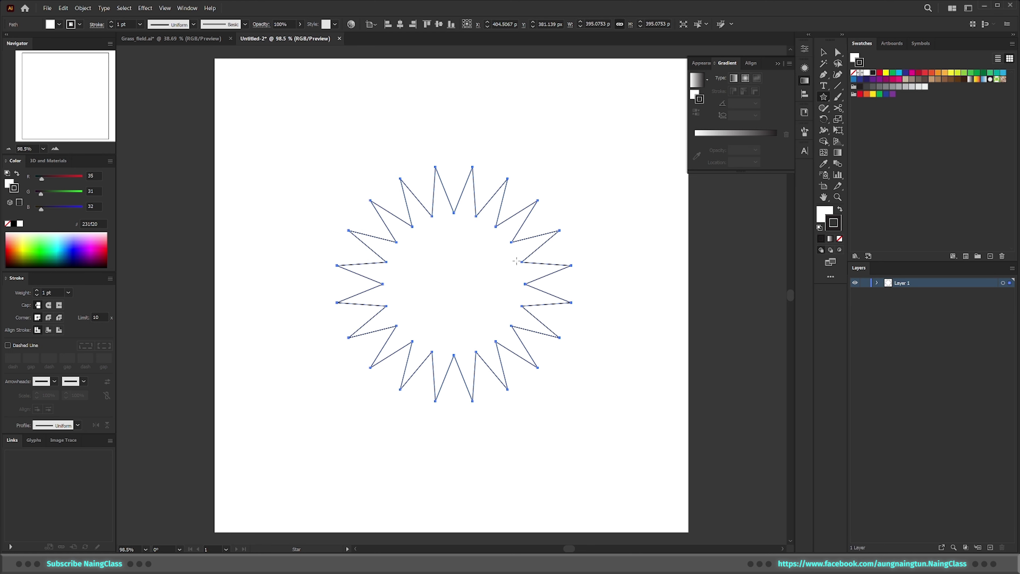
Nudge the star slightly, remove its stroke and give its fill a gradient.
key("v")
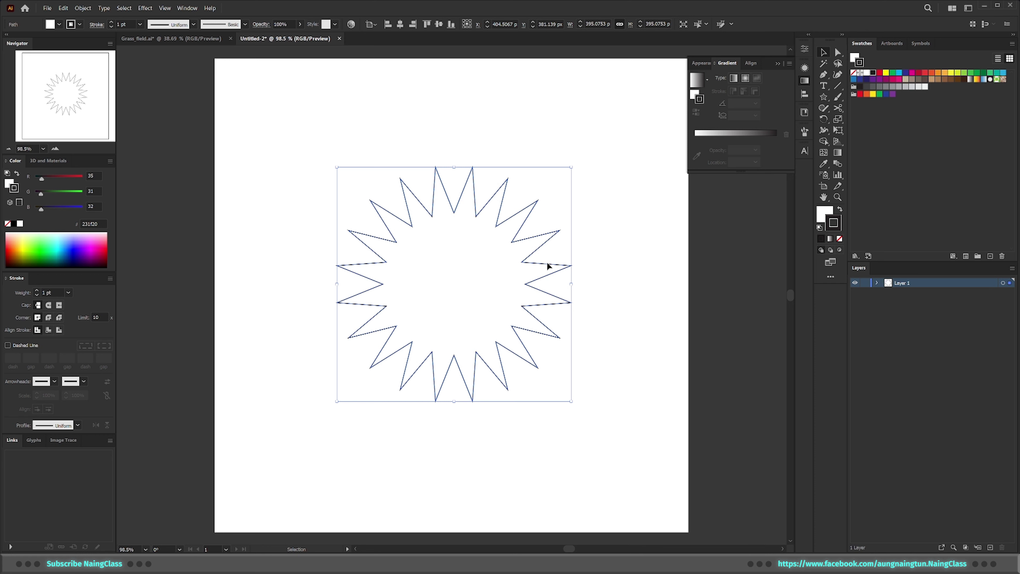
left_click_drag(548, 265, 552, 277)
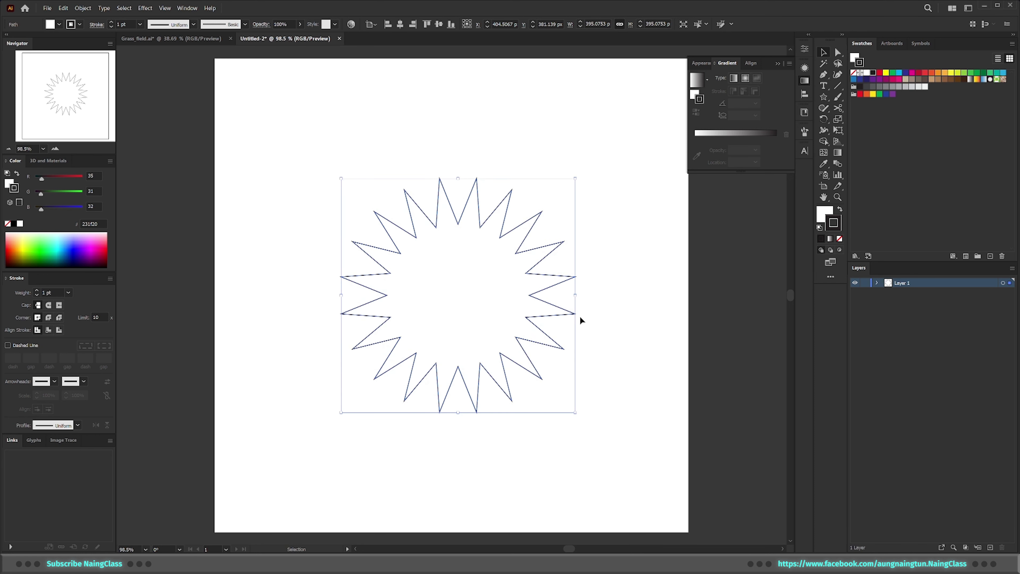
left_click(840, 238)
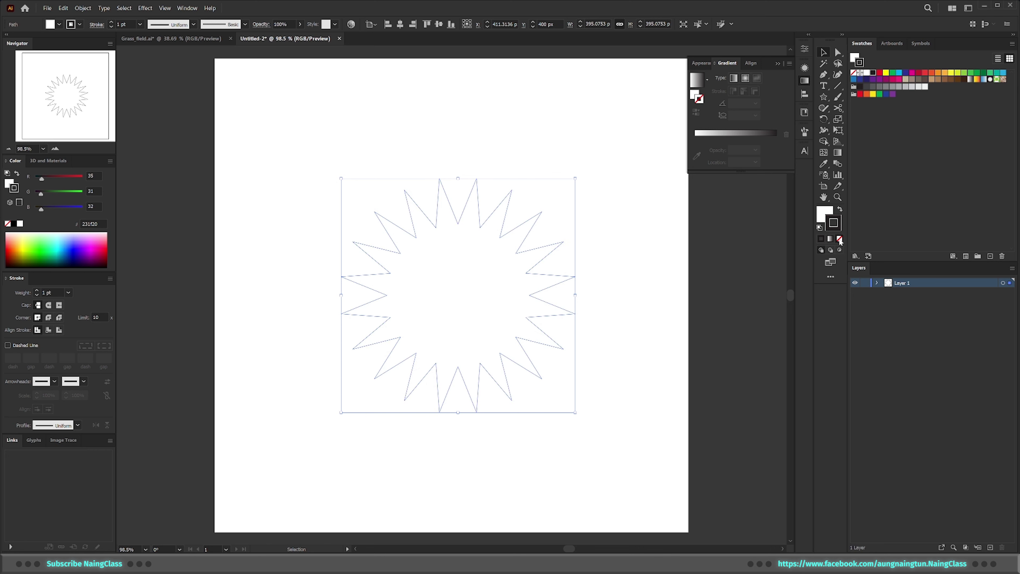
left_click(825, 214)
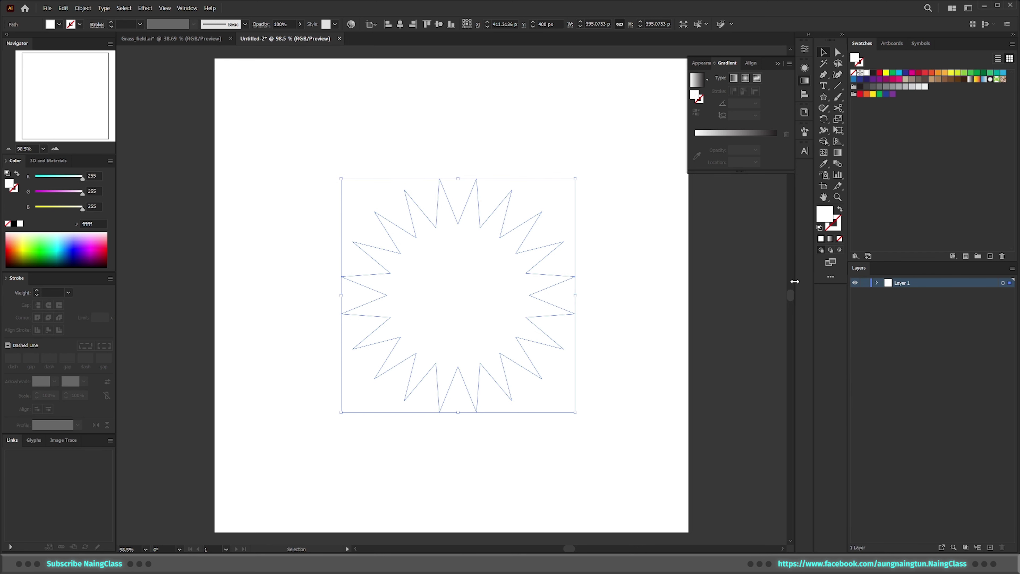
left_click(830, 239)
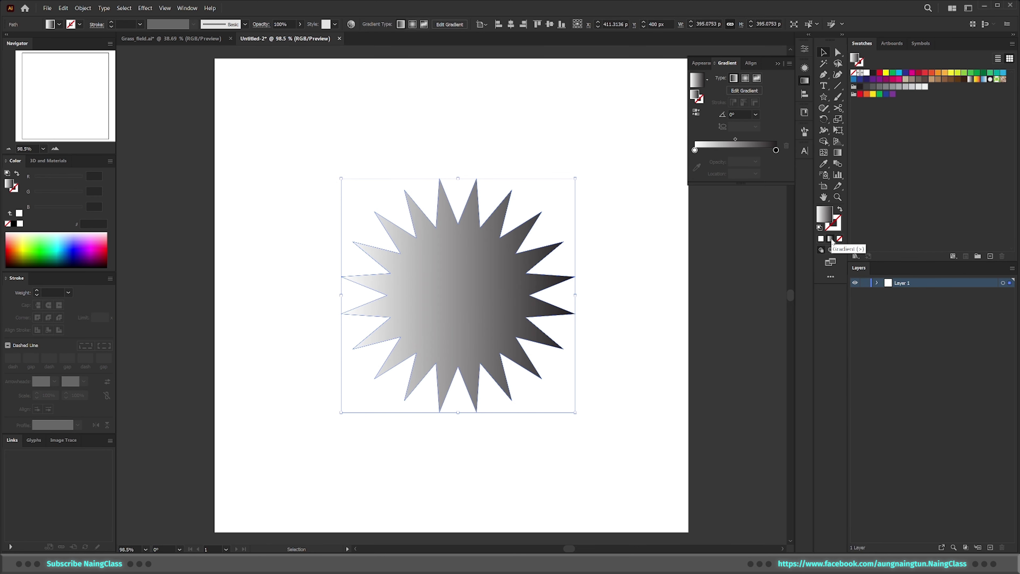
left_click_drag(494, 304, 491, 285)
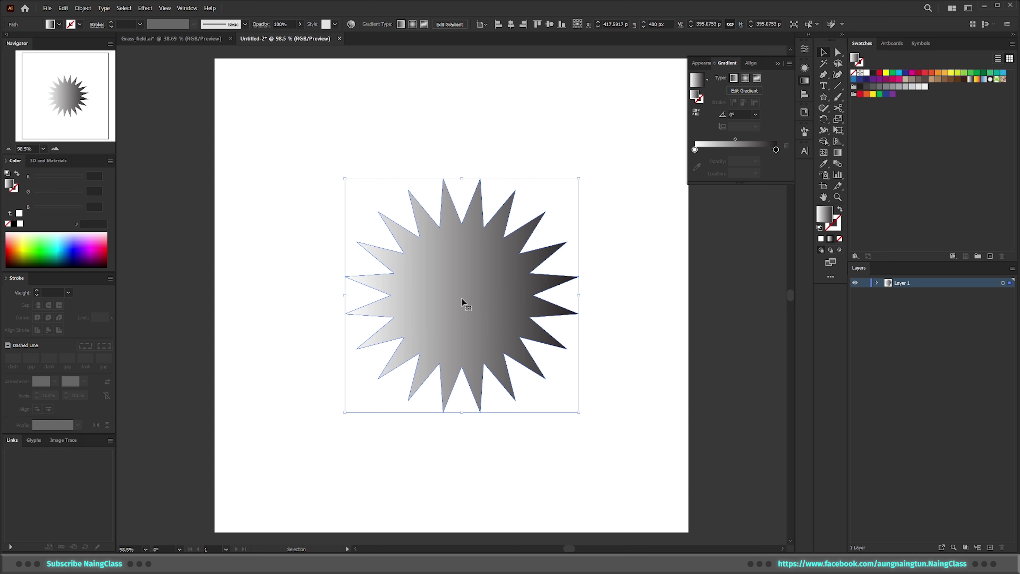
Make the gradient radial, widen its white centre and set the midpoint location to 70%.
left_click(746, 79)
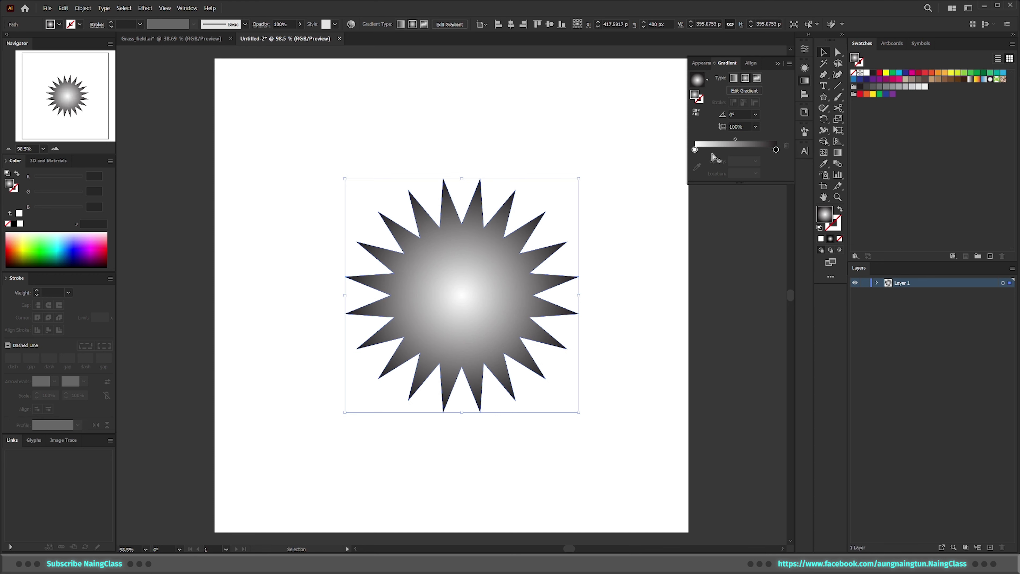
left_click(740, 91)
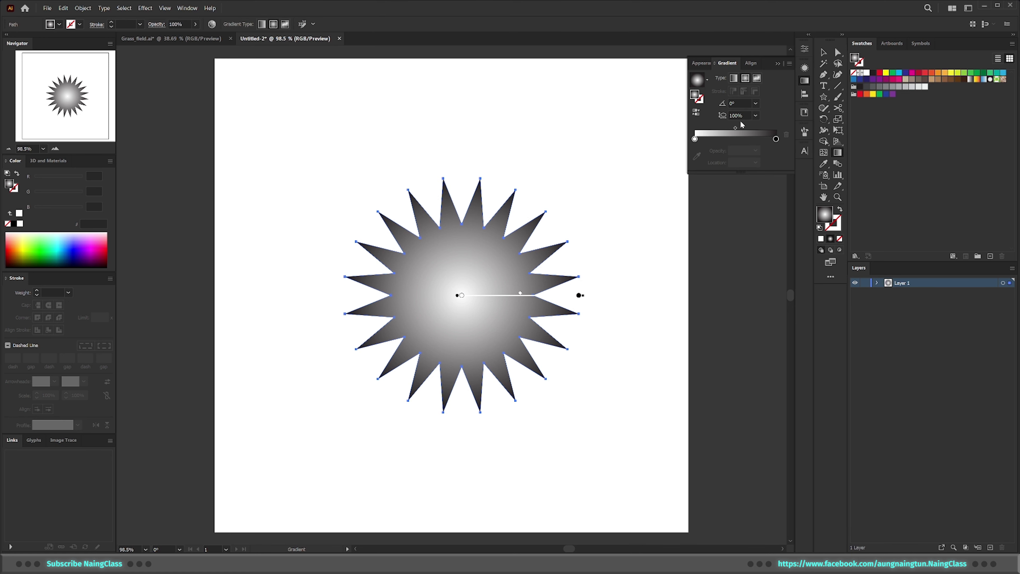
mouse_move(520, 295)
left_click_drag(521, 296, 542, 295)
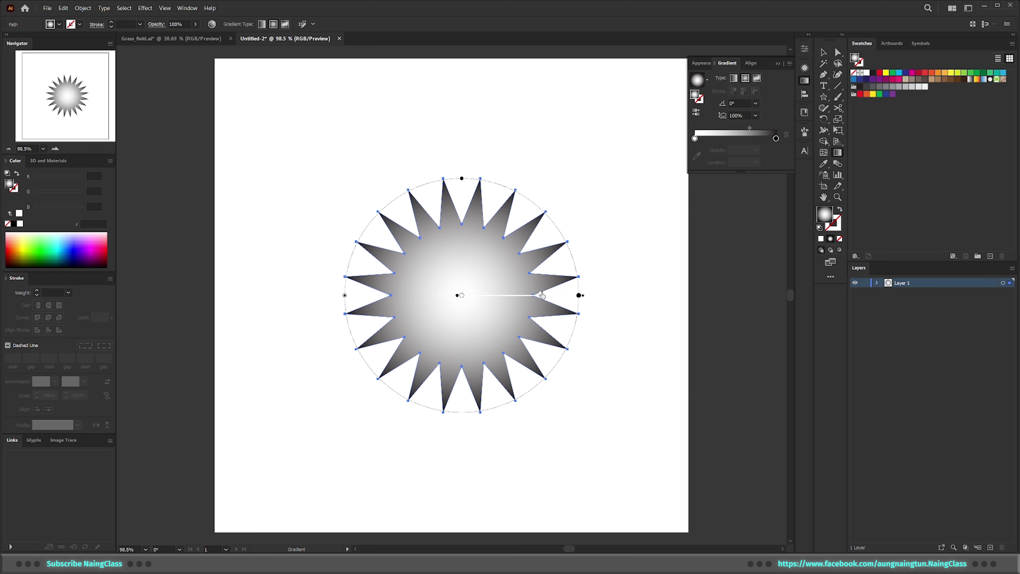
left_click(749, 130)
double_click(734, 162)
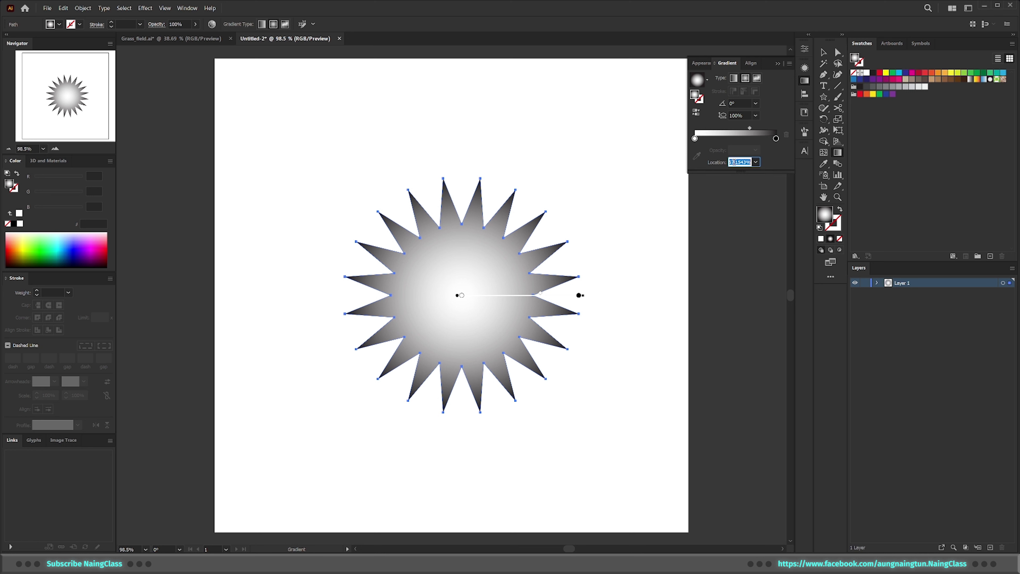
type("70")
key("Return")
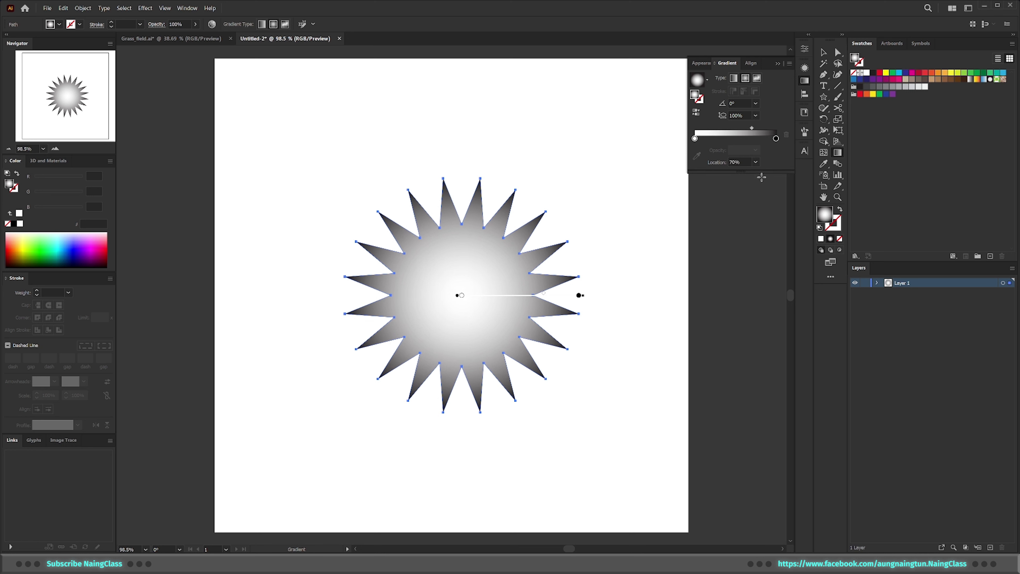
left_click(776, 139)
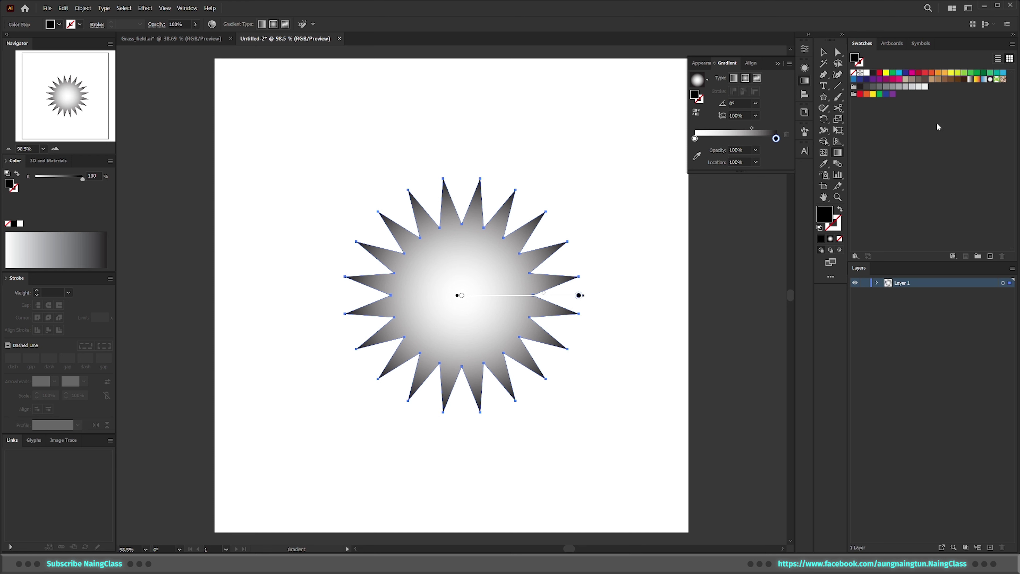
Colour the gradient's end stop light pink (ffa4af).
left_click(919, 72)
double_click(824, 214)
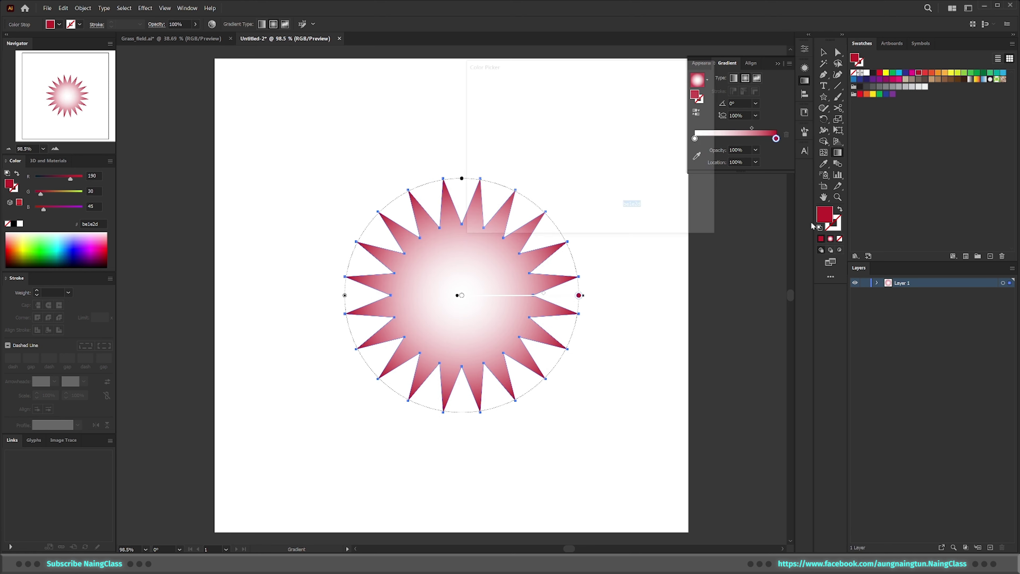
left_click(514, 91)
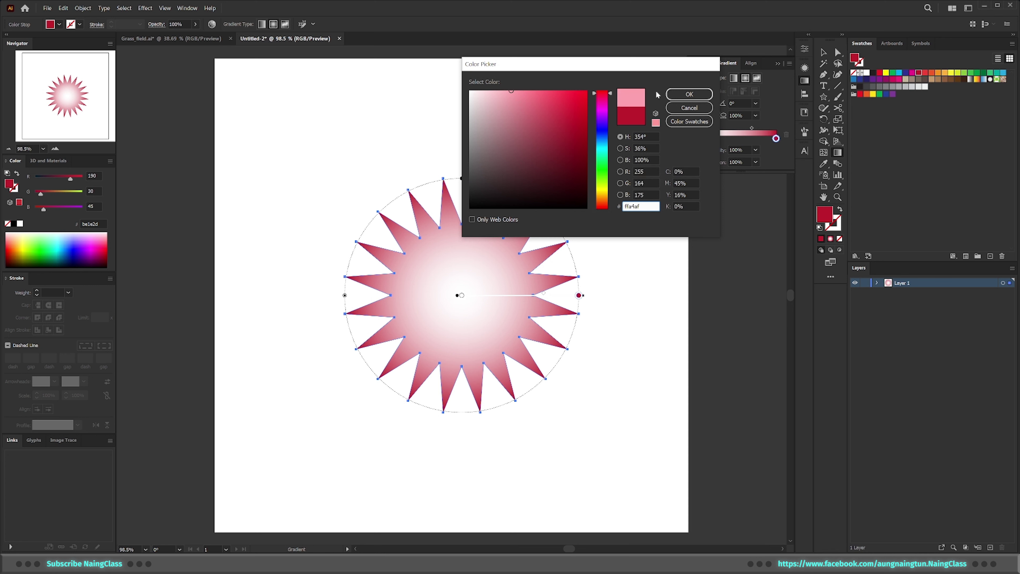
left_click(689, 95)
Colour the gradient's start stop deep red #bf1f2e and reselect the whole star.
left_click(461, 296)
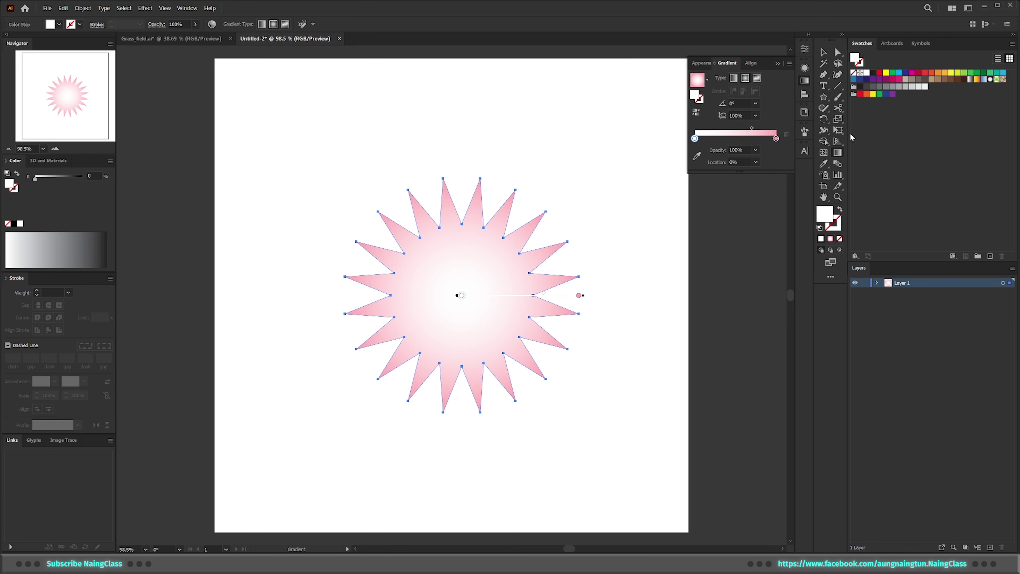
left_click(912, 73)
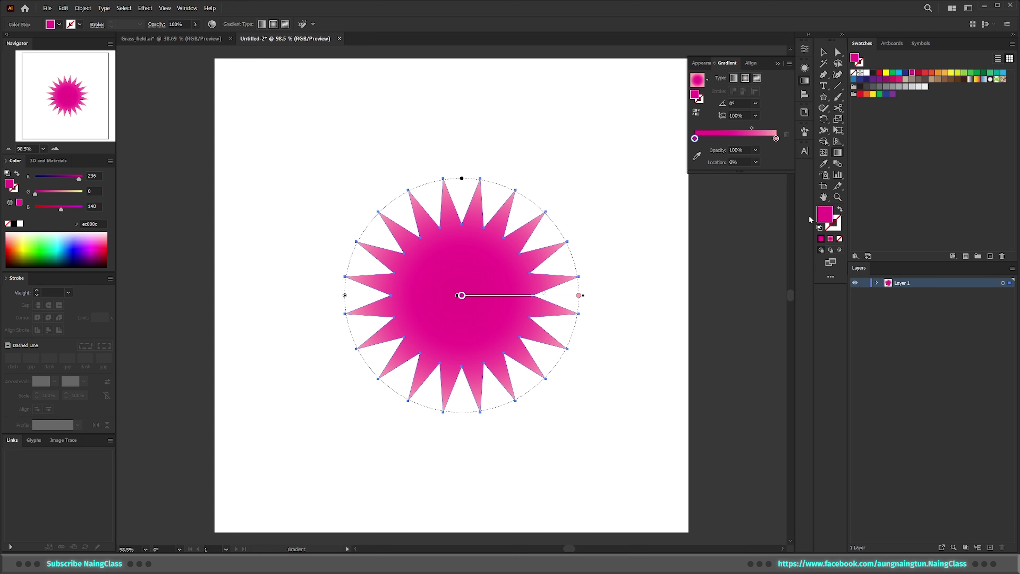
double_click(825, 215)
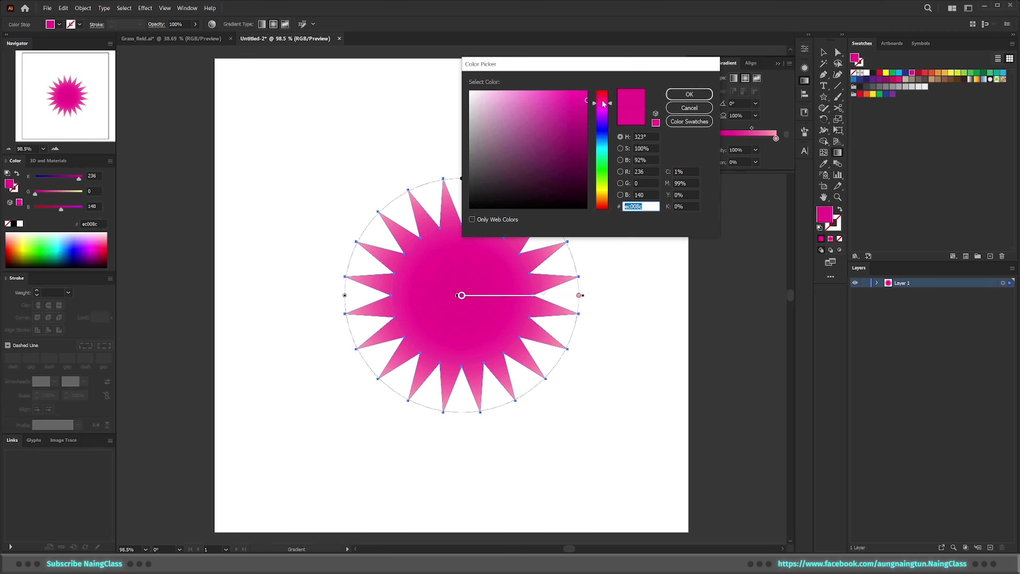
left_click_drag(604, 103, 602, 92)
left_click(566, 107)
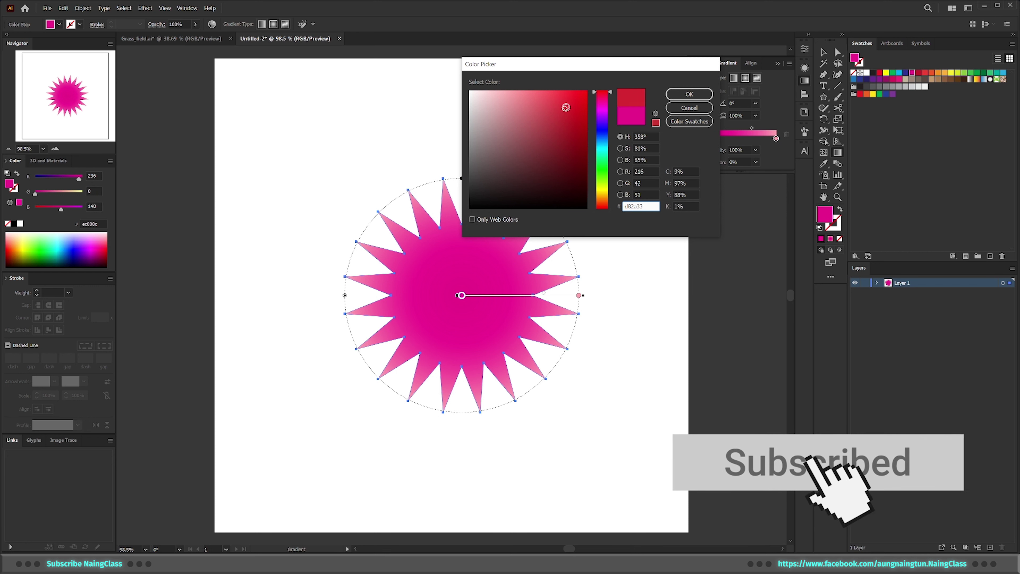
left_click(689, 94)
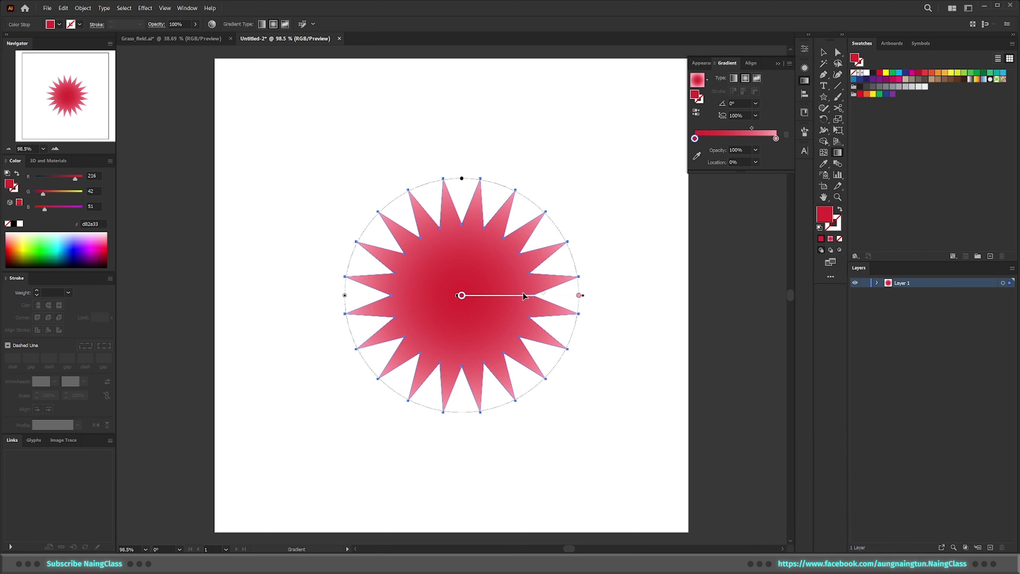
double_click(824, 214)
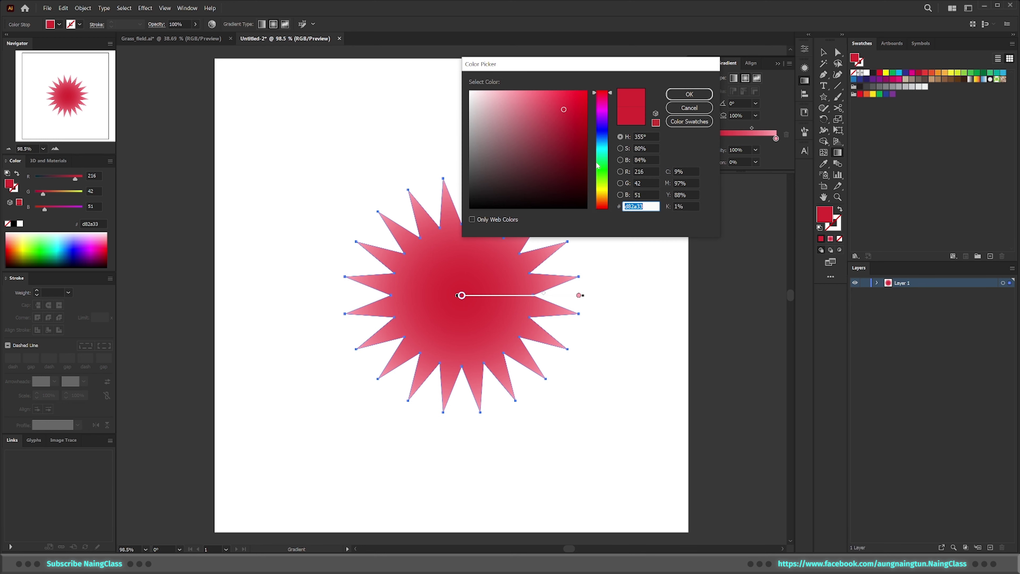
left_click(568, 120)
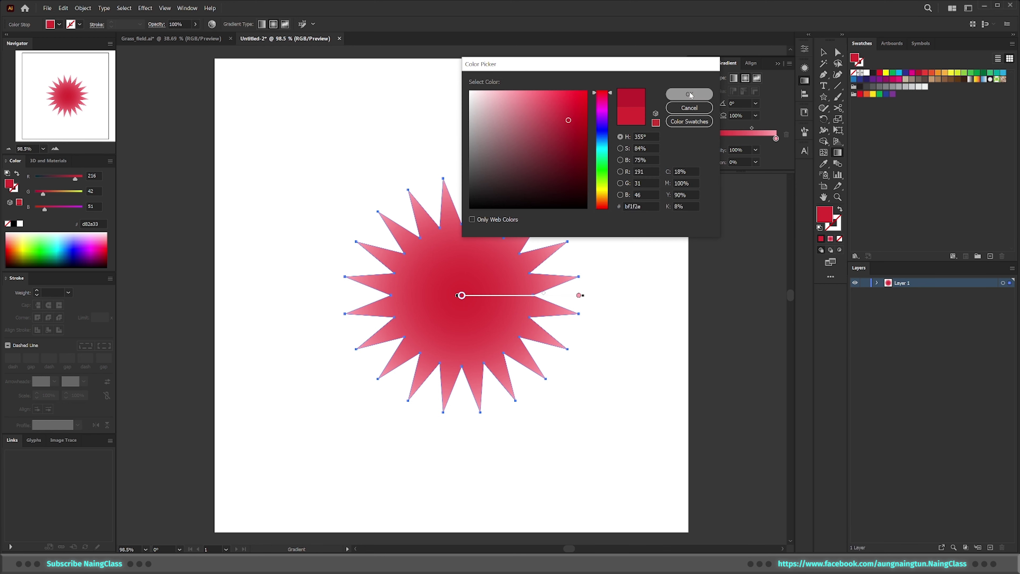
left_click(689, 93)
left_click(824, 53)
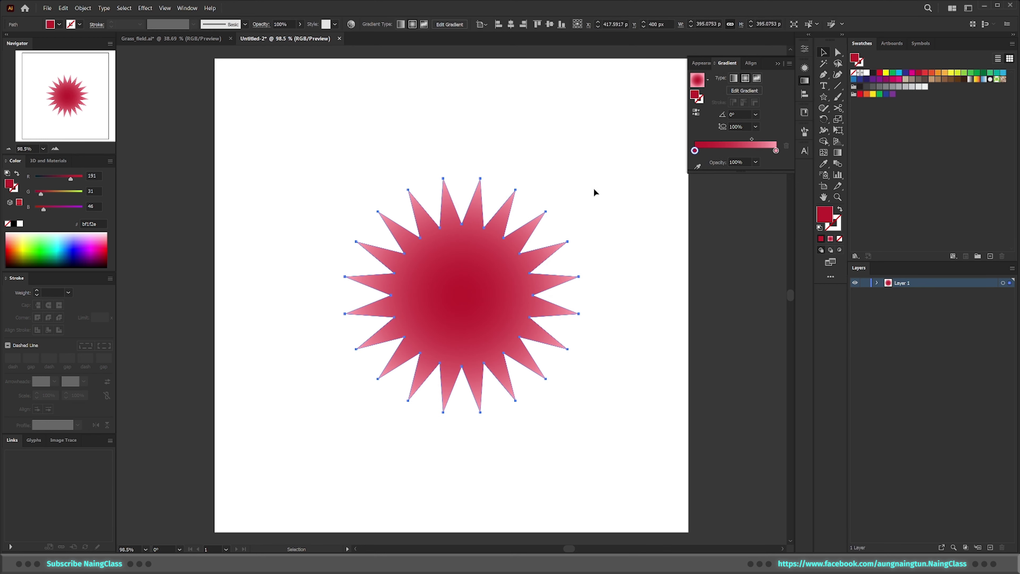
left_click(699, 278)
left_click(575, 313)
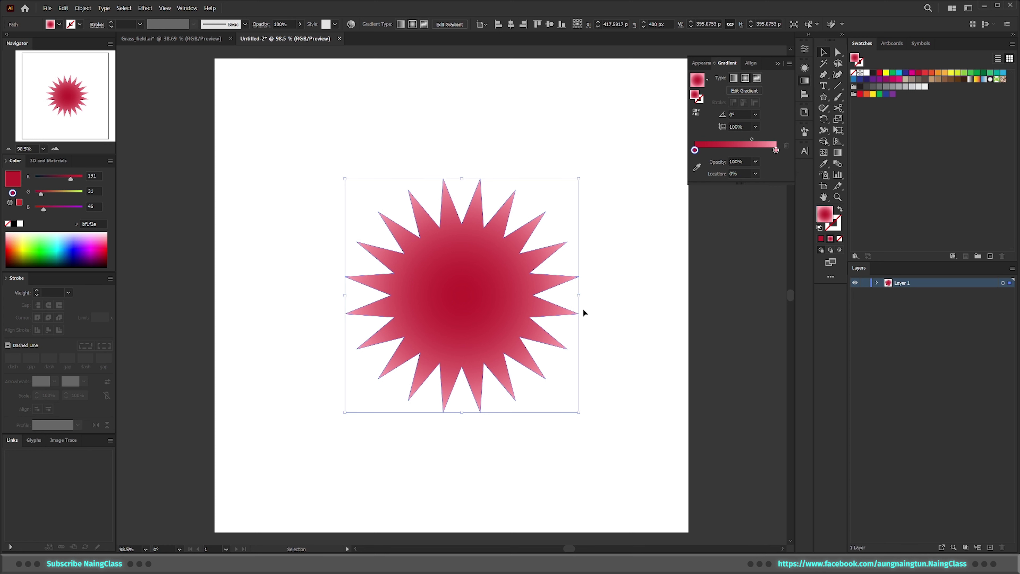
Shrink a pasted-in-front copy of the star to about 159 px, then select both star paths.
key("a")
left_click(498, 298)
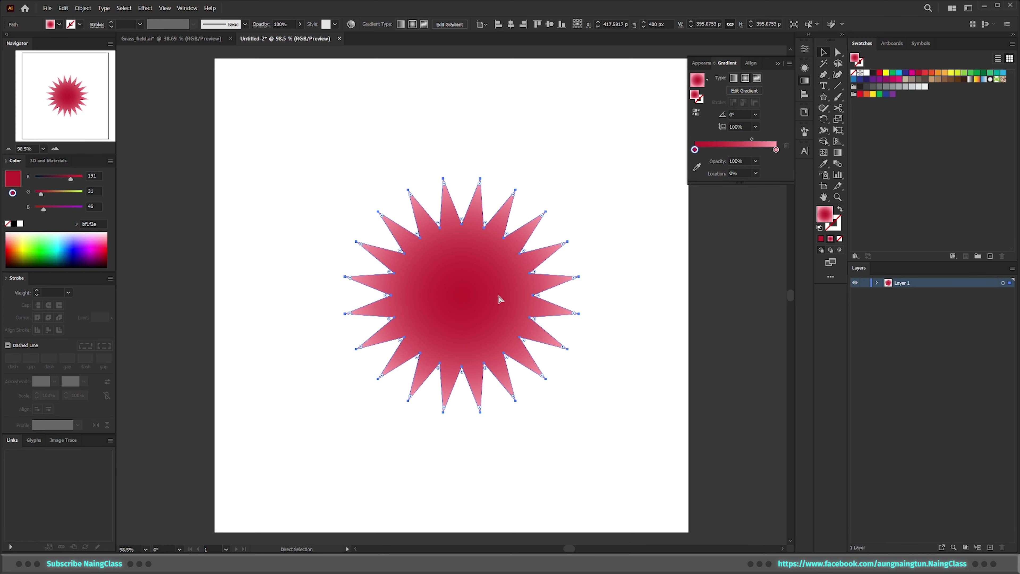
key("v")
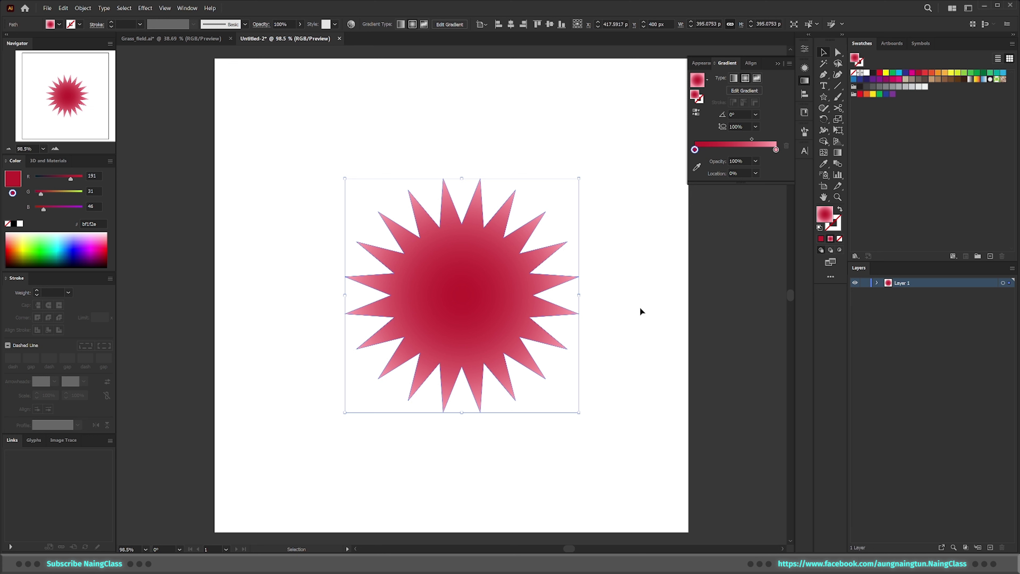
left_click(876, 283)
mouse_move(581, 180)
left_mouse_down()
mouse_move(521, 250)
mouse_move(467, 289)
mouse_move(530, 295)
left_mouse_up()
left_click(627, 292)
key("z")
key("v")
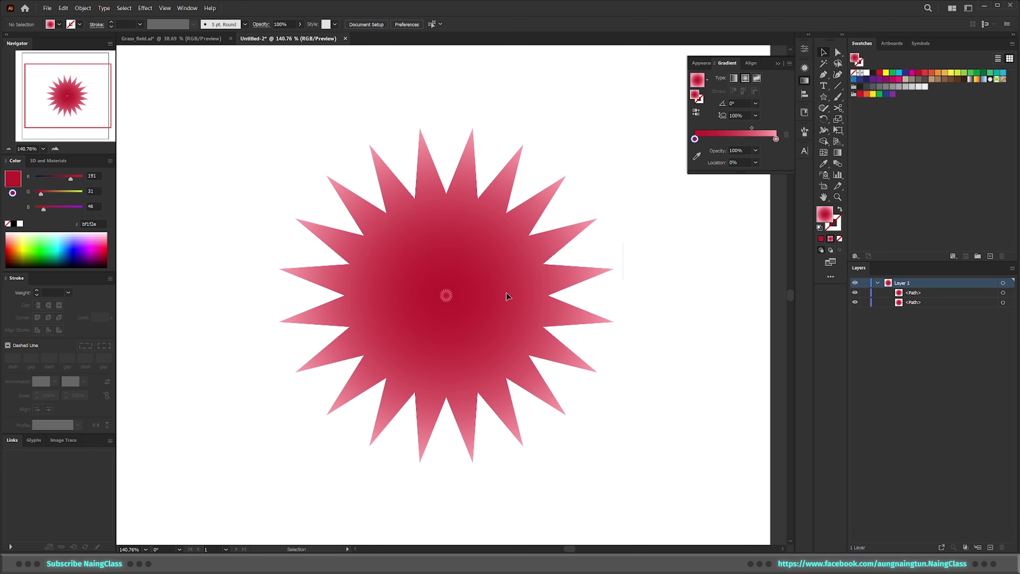
key("ctrl+a")
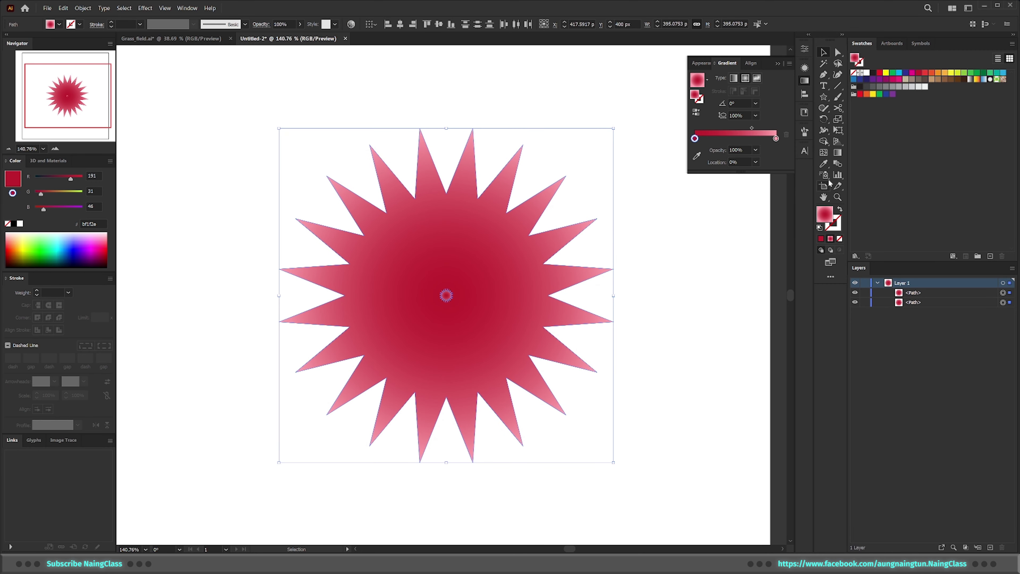
Blend the large star with the small centre star using the Blend tool.
left_click(838, 164)
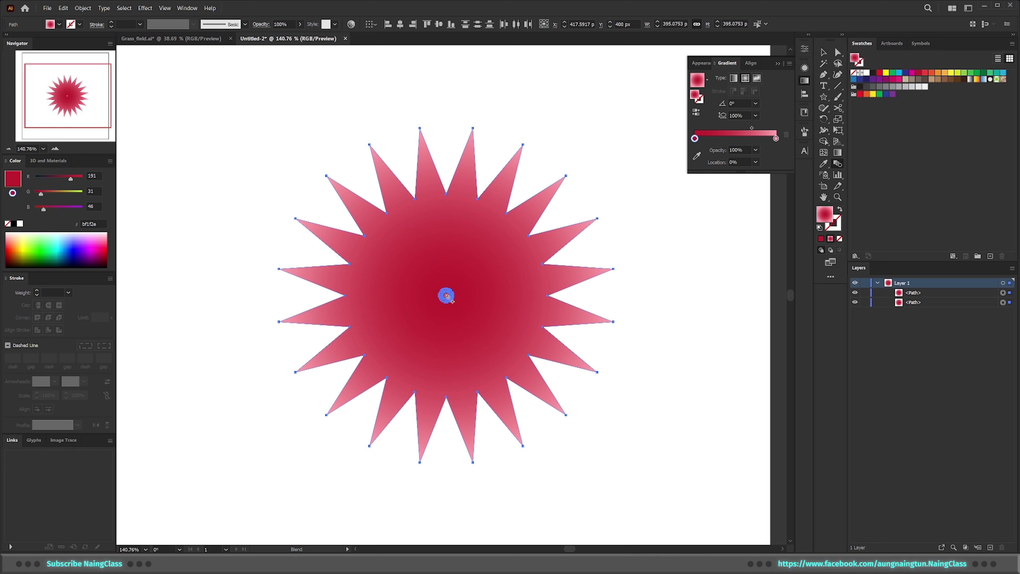
left_click(446, 296)
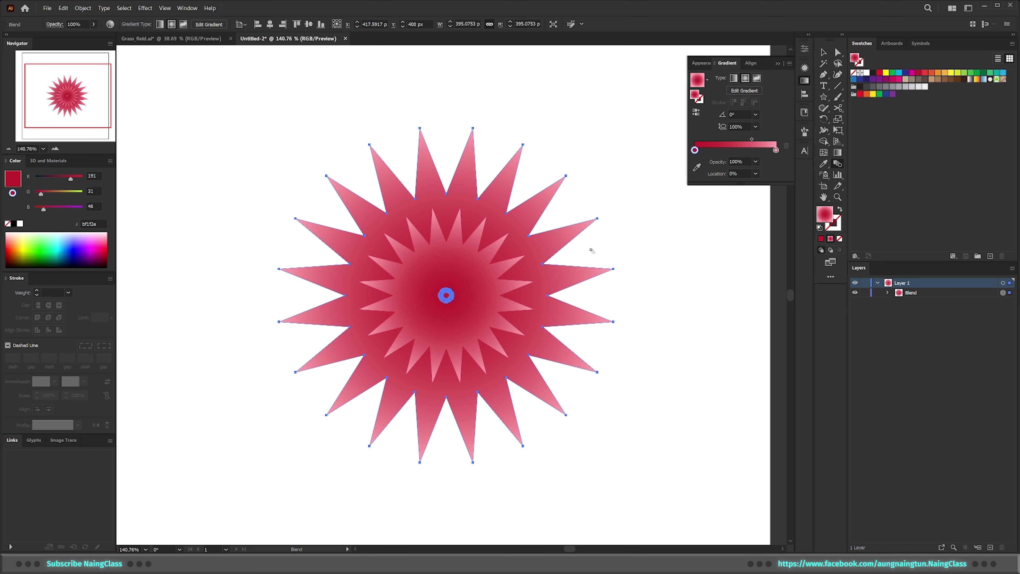
left_click(823, 53)
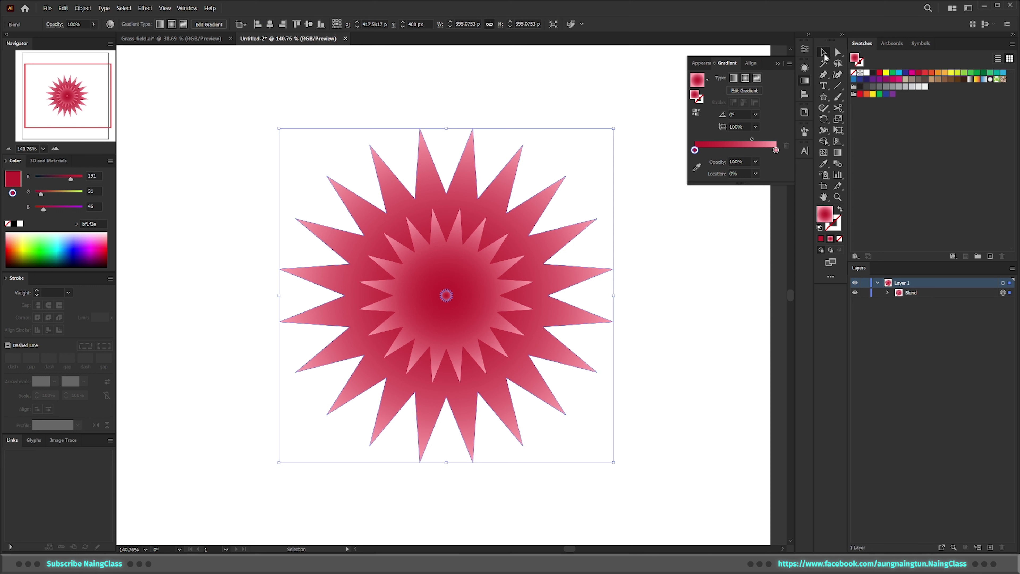
left_click(691, 267)
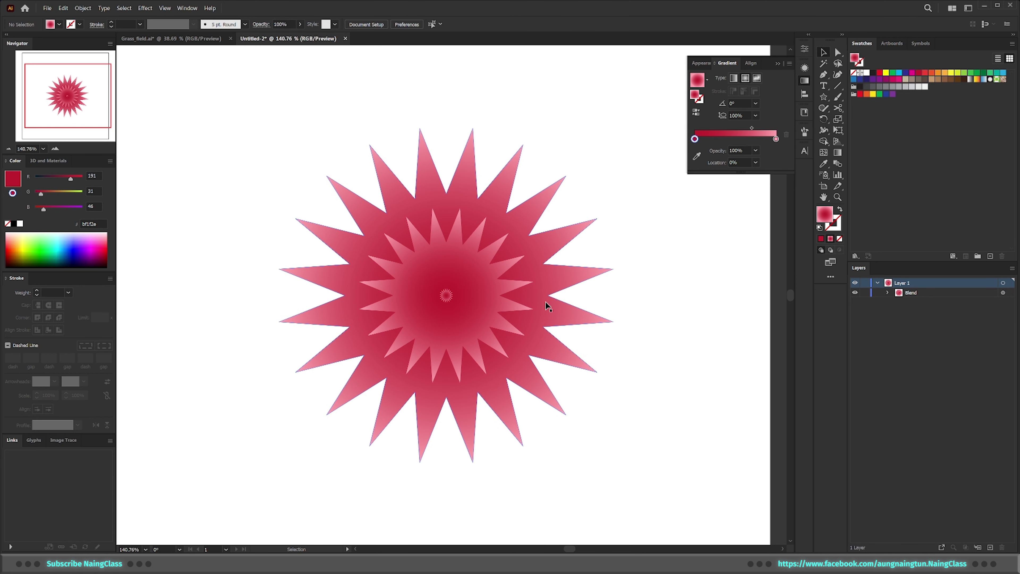
left_click(497, 303)
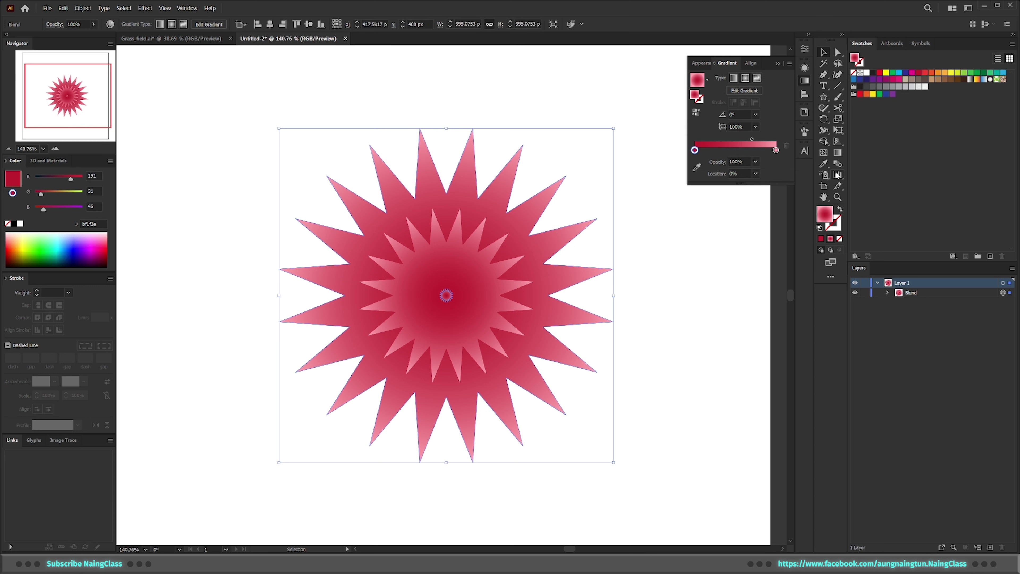
Set the blend spacing to Specified Steps with 100 steps.
double_click(838, 165)
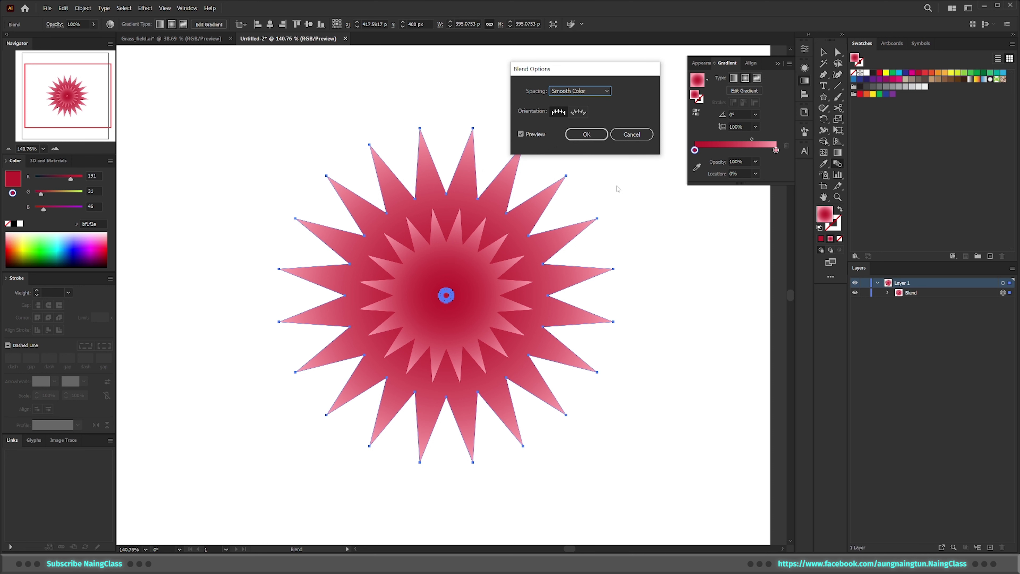
left_click(581, 96)
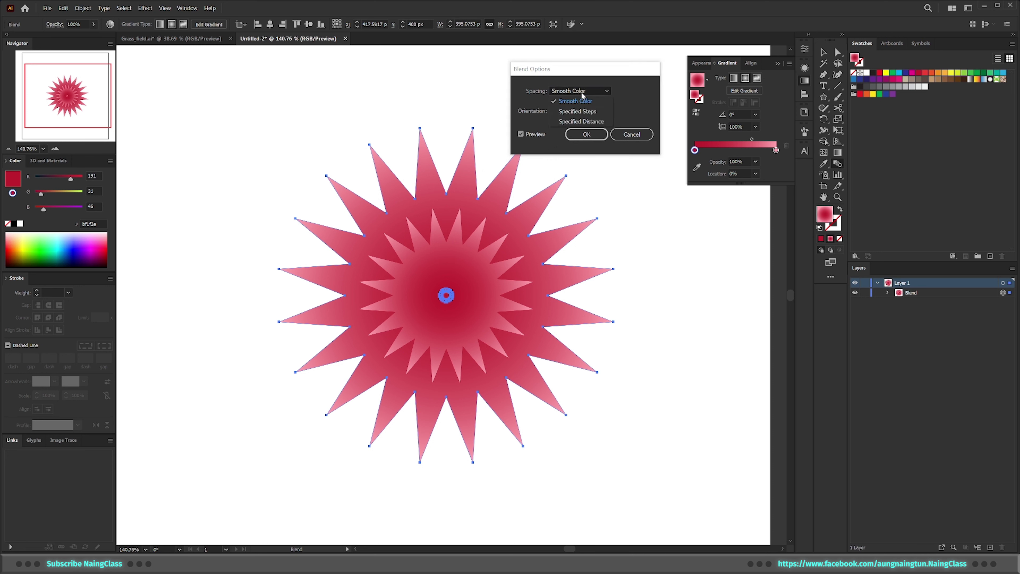
left_click(584, 113)
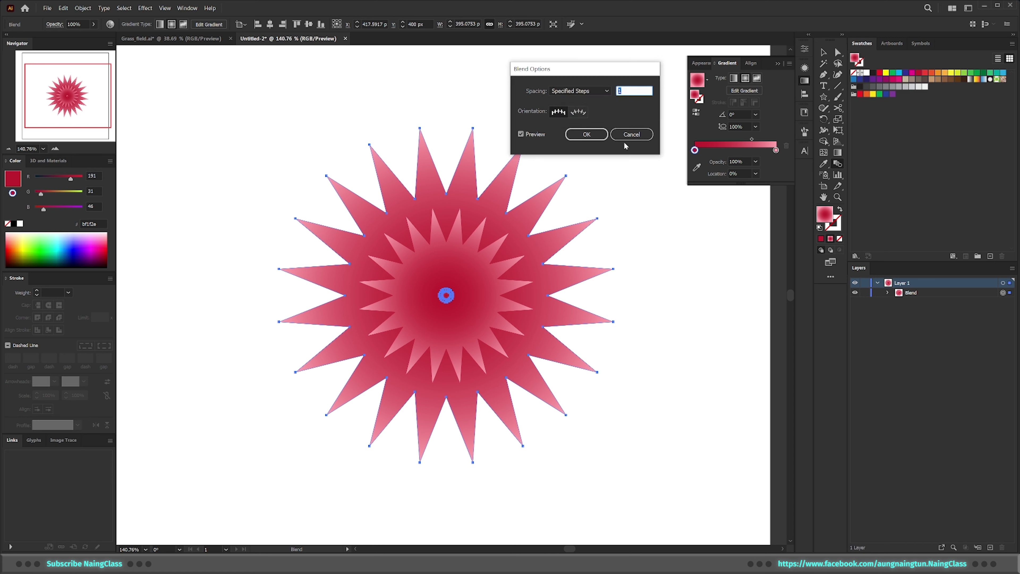
left_click_drag(623, 72, 590, 76)
type("00")
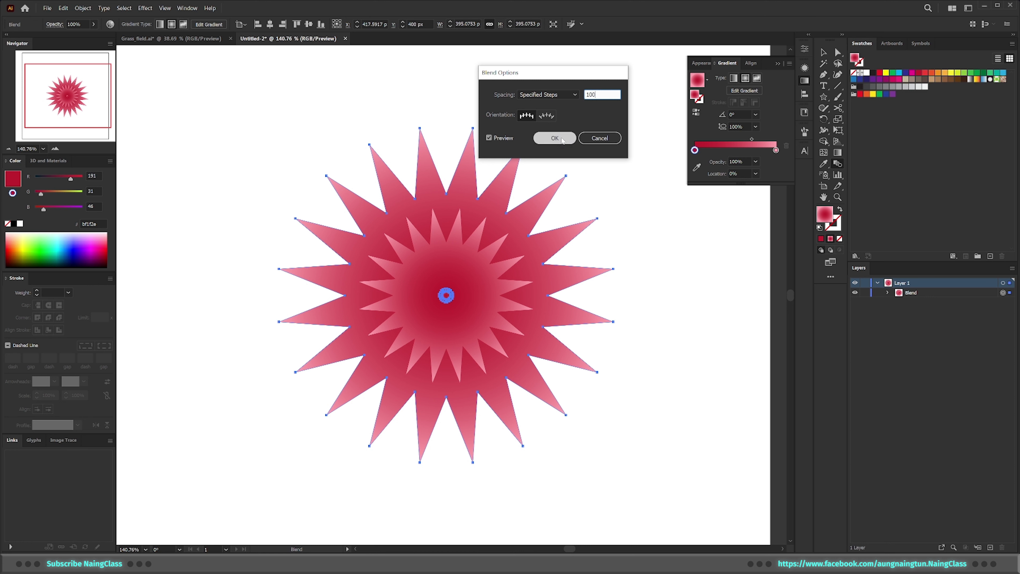
left_click(554, 138)
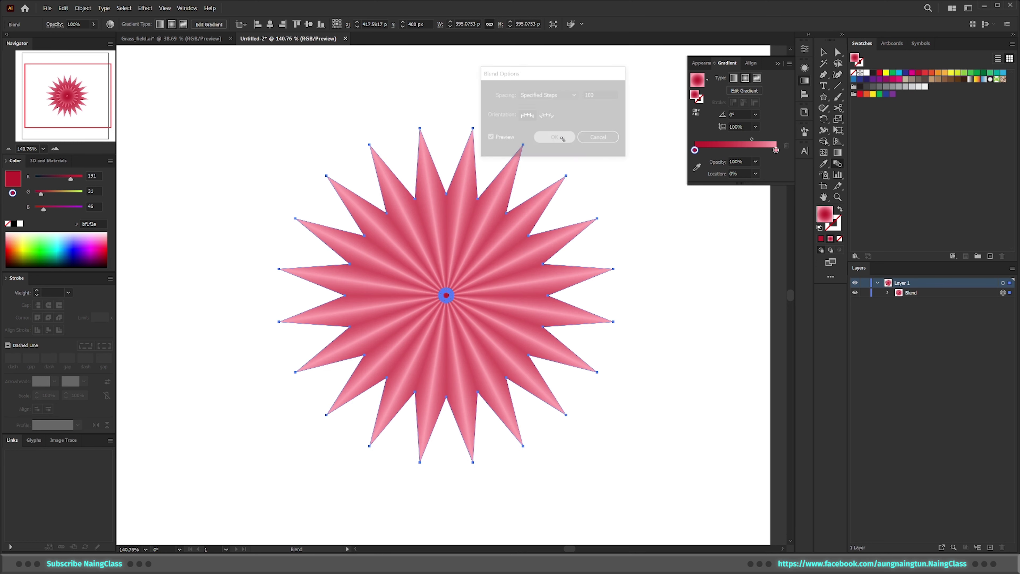
Inspect the blend's centre up close, fit the artboard in view, reselect the blend and open the Effect menu.
left_click(824, 53)
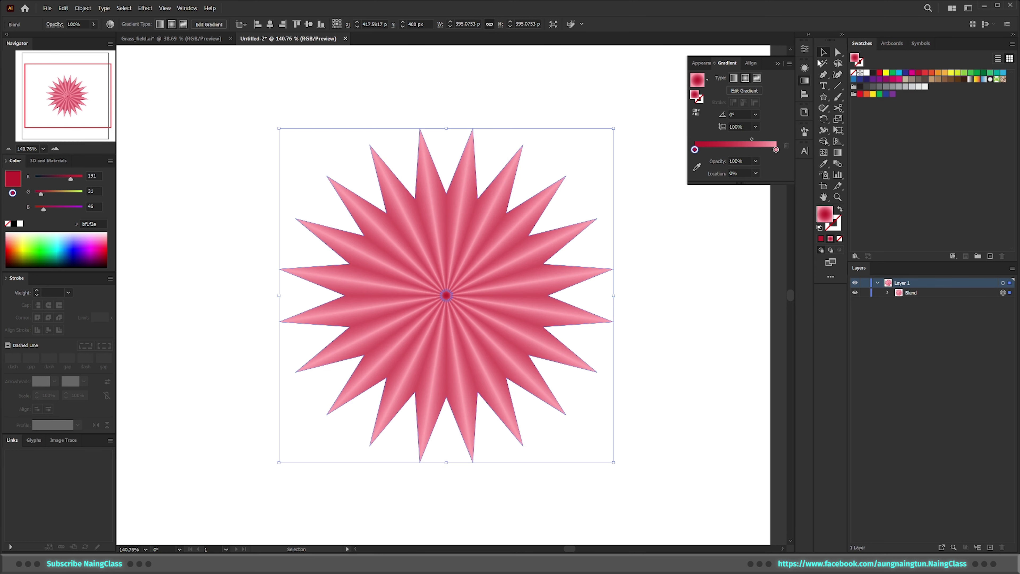
left_click(649, 363)
key("z")
left_click(439, 271)
left_click_drag(439, 270, 478, 328)
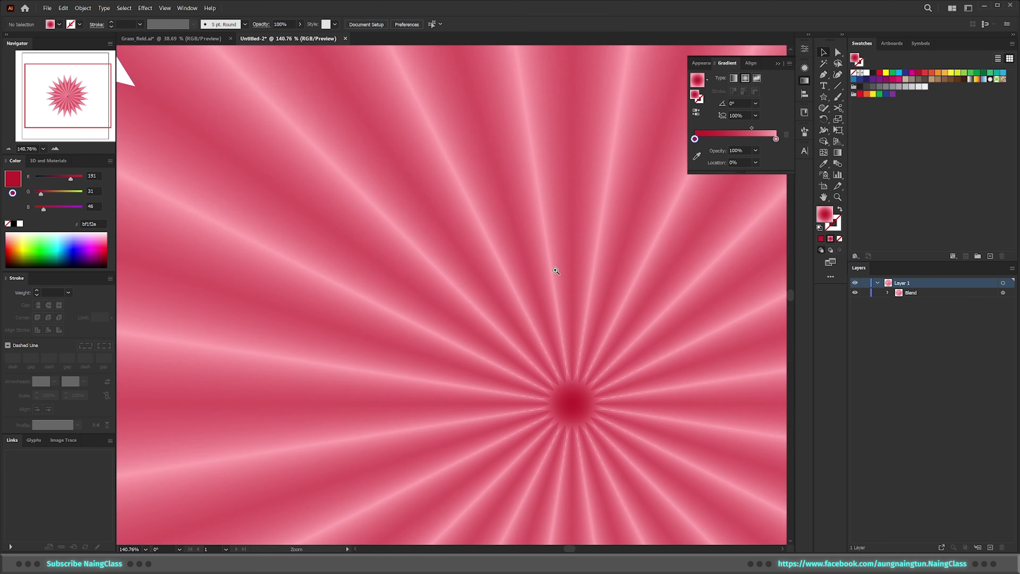
key("ctrl+0")
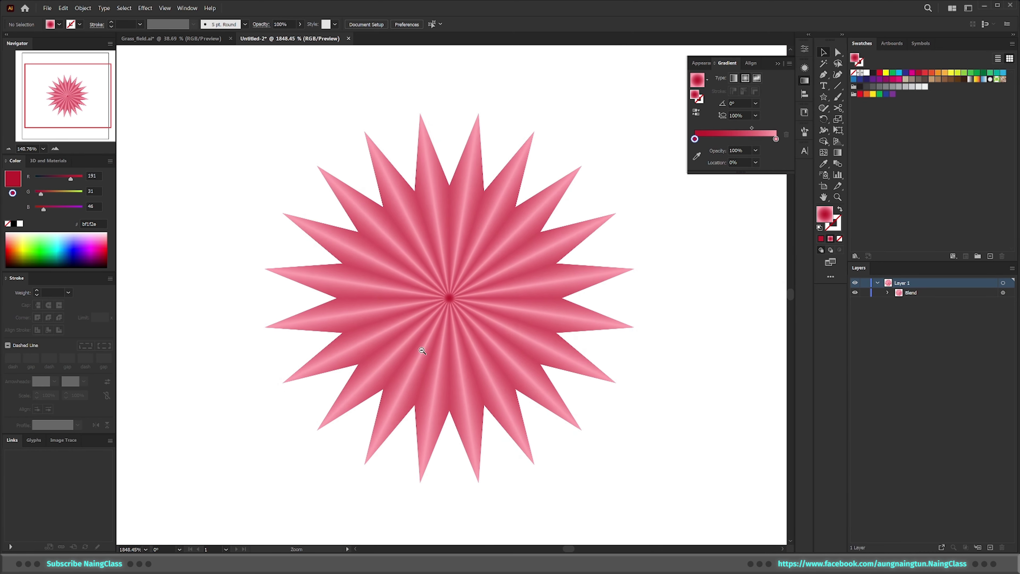
key("v")
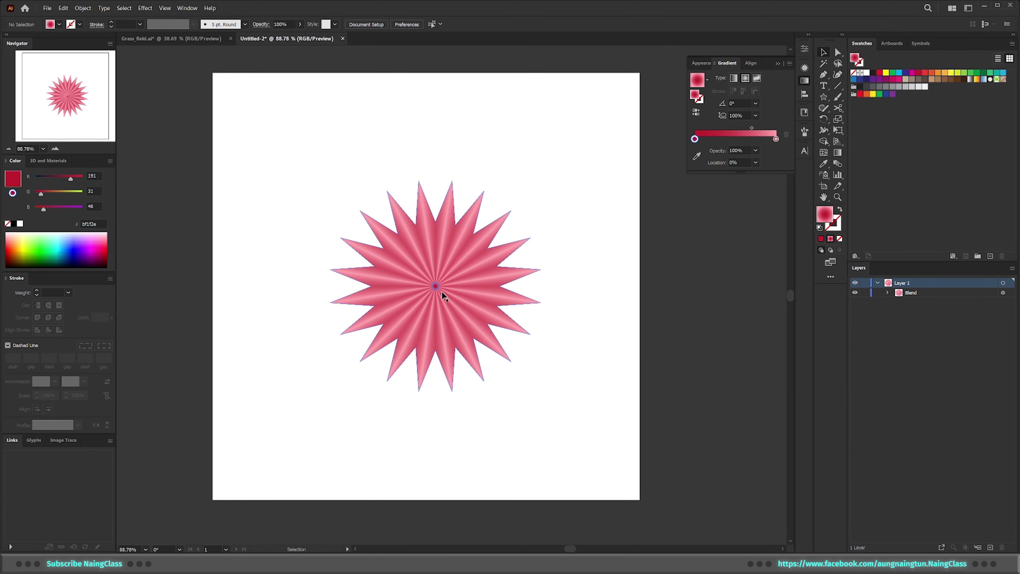
left_click(442, 296)
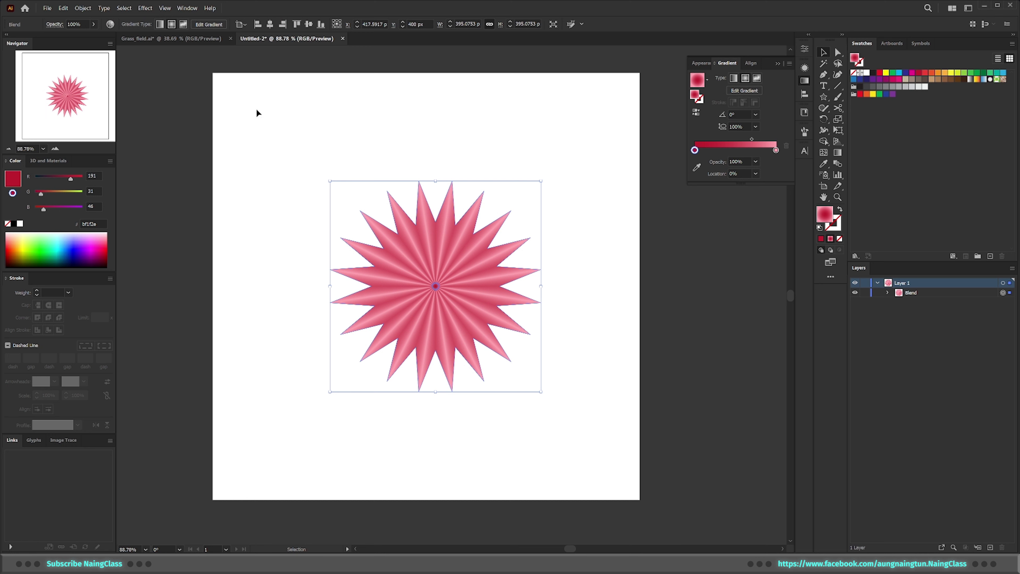
left_click(145, 8)
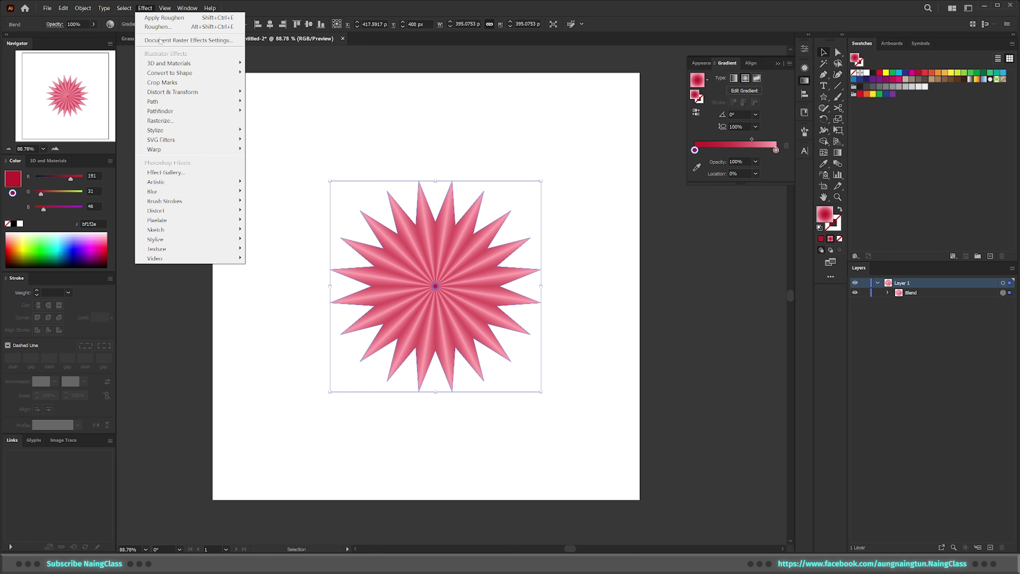
mouse_move(172, 92)
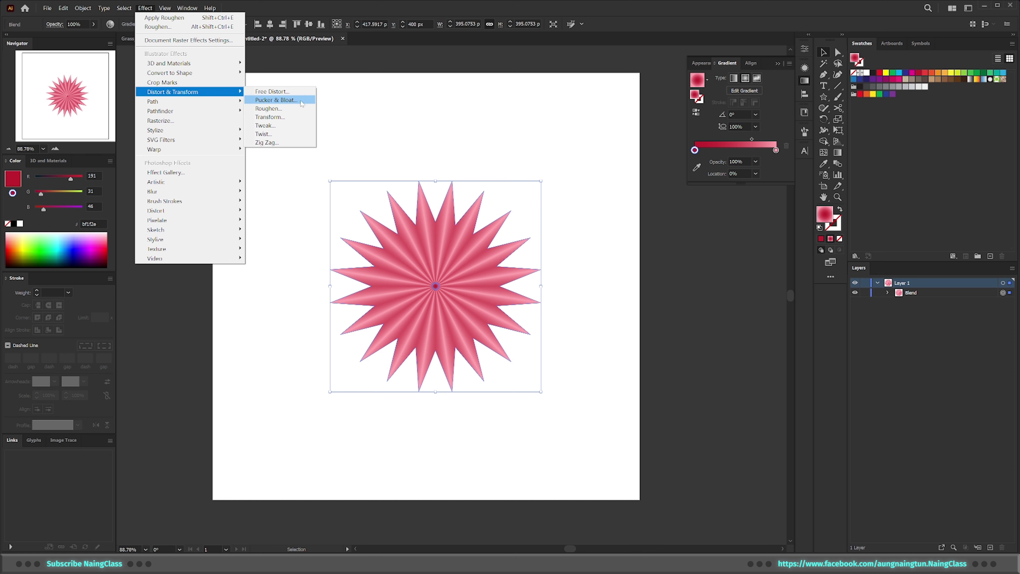
Apply Pucker & Bloat with a 30% bloat to the star blend.
left_click(302, 103)
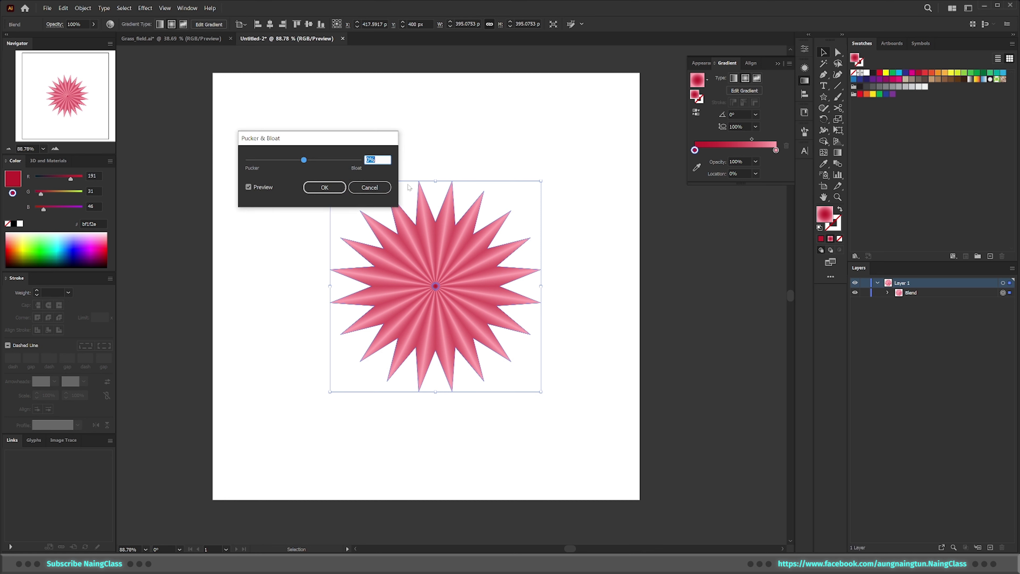
left_click_drag(349, 140, 407, 87)
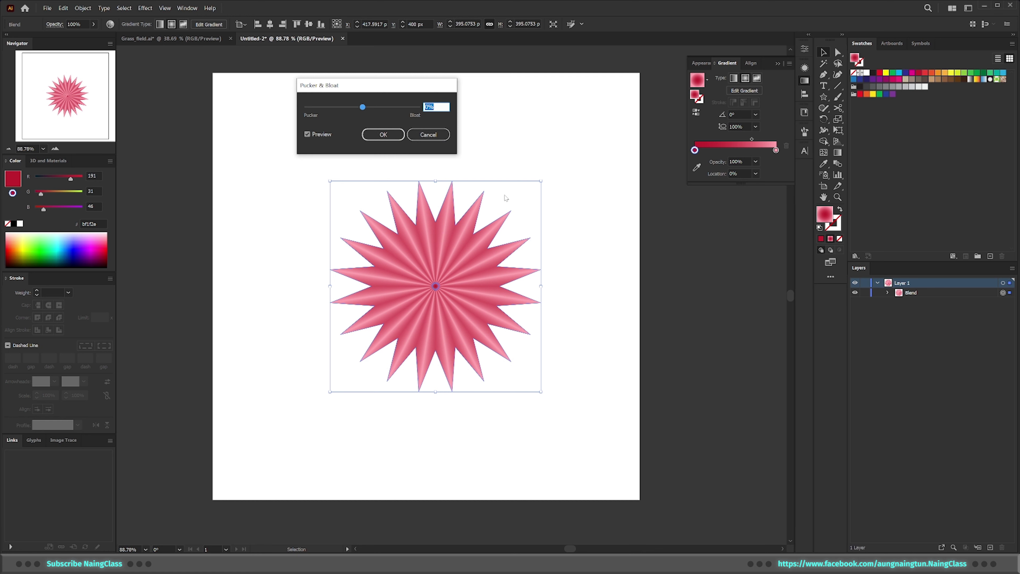
left_click_drag(363, 107, 353, 109)
left_click(381, 107)
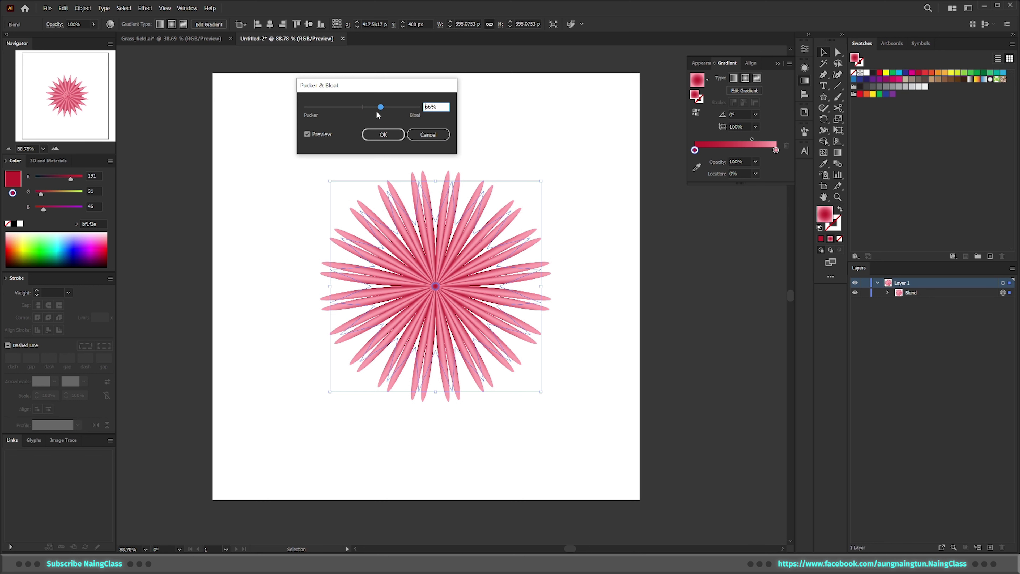
left_click(354, 107)
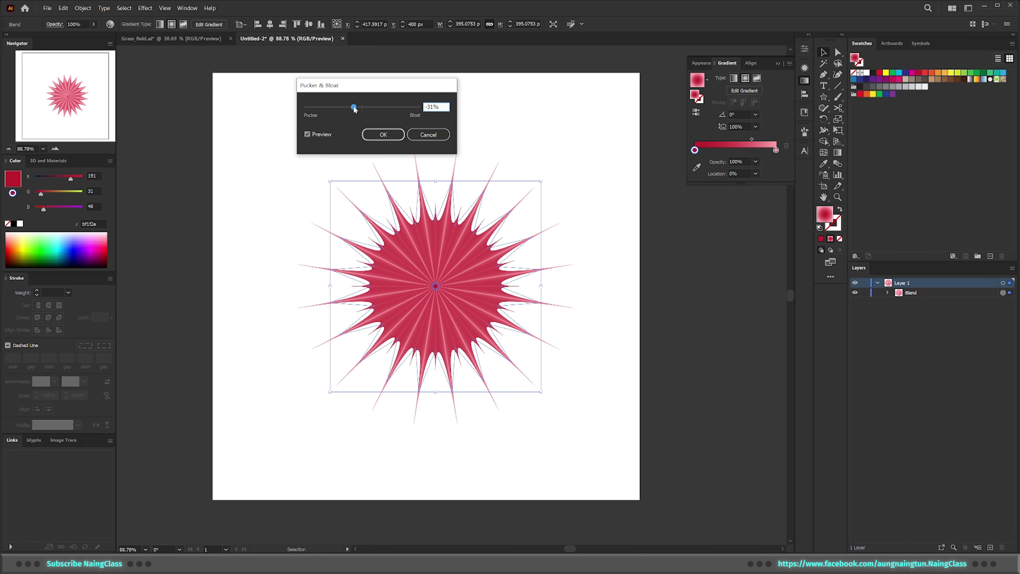
left_click(371, 108)
left_click_drag(439, 106, 406, 109)
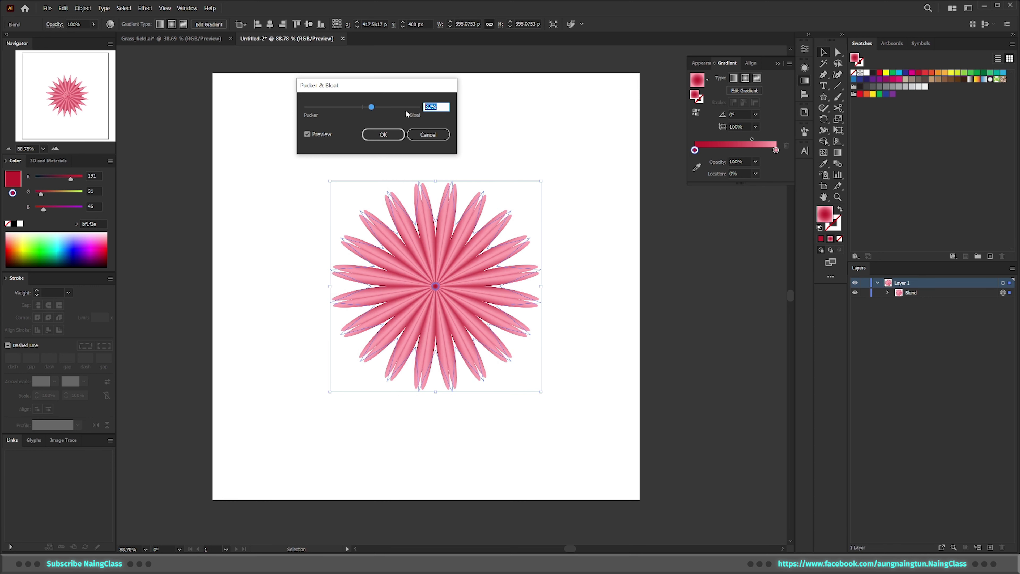
type("30")
left_click(399, 136)
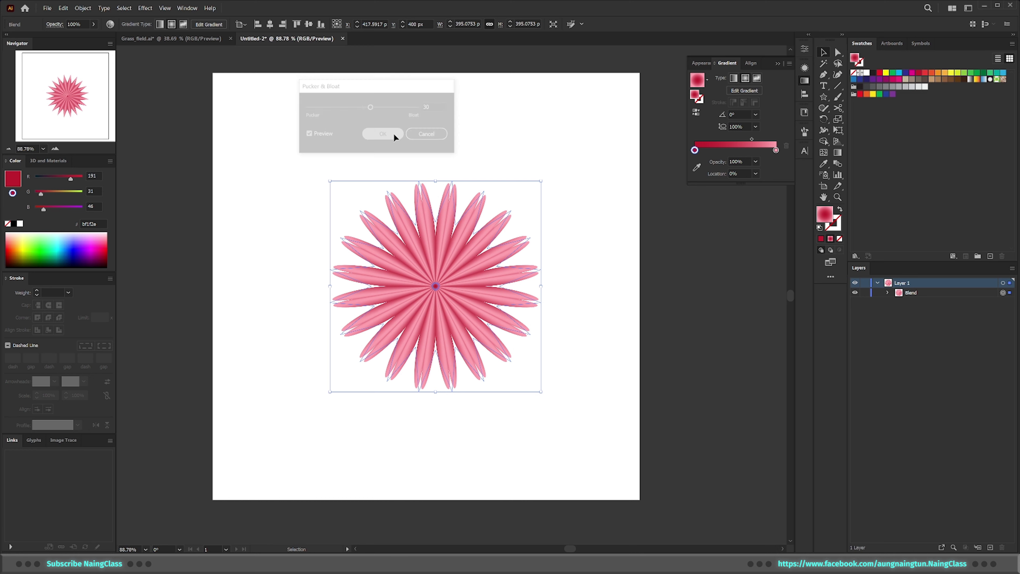
Zoom in on the bloated flower.
left_click(402, 166)
key("z")
left_click_drag(514, 258, 572, 259)
Start a Roughen effect on the flower blend with Detail set to 0.
key("v")
left_click(560, 275)
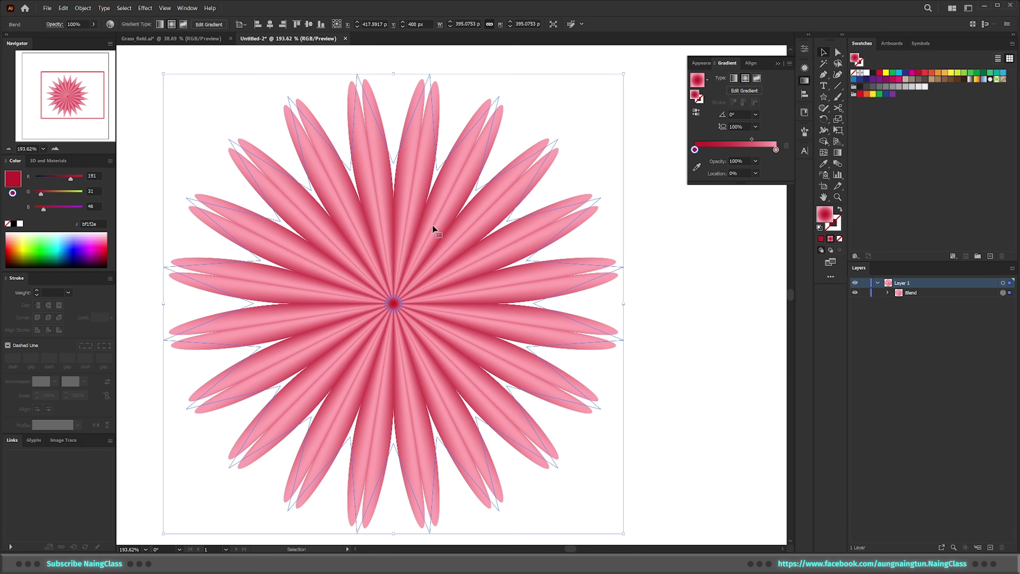
left_click(149, 9)
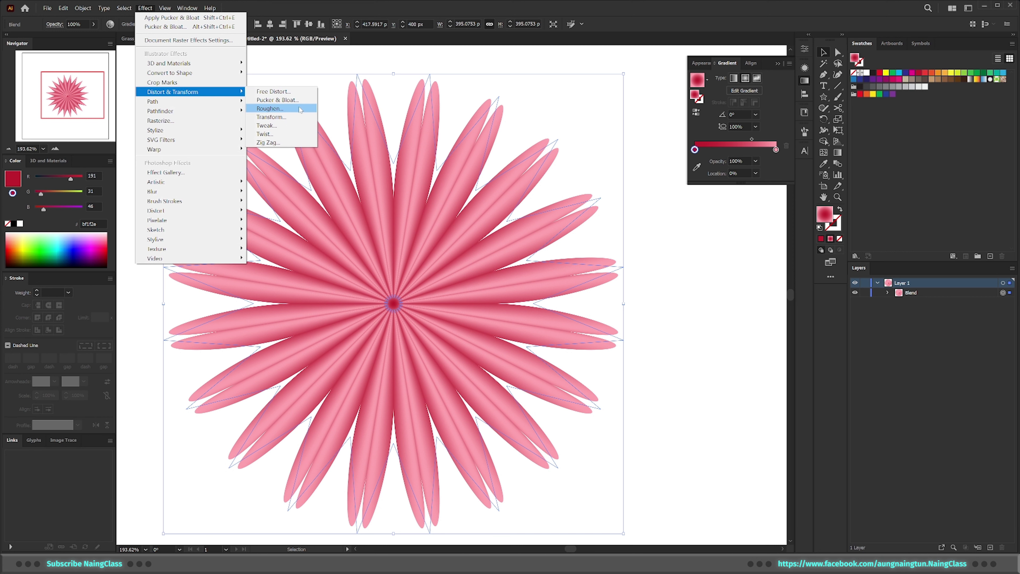
left_click(270, 109)
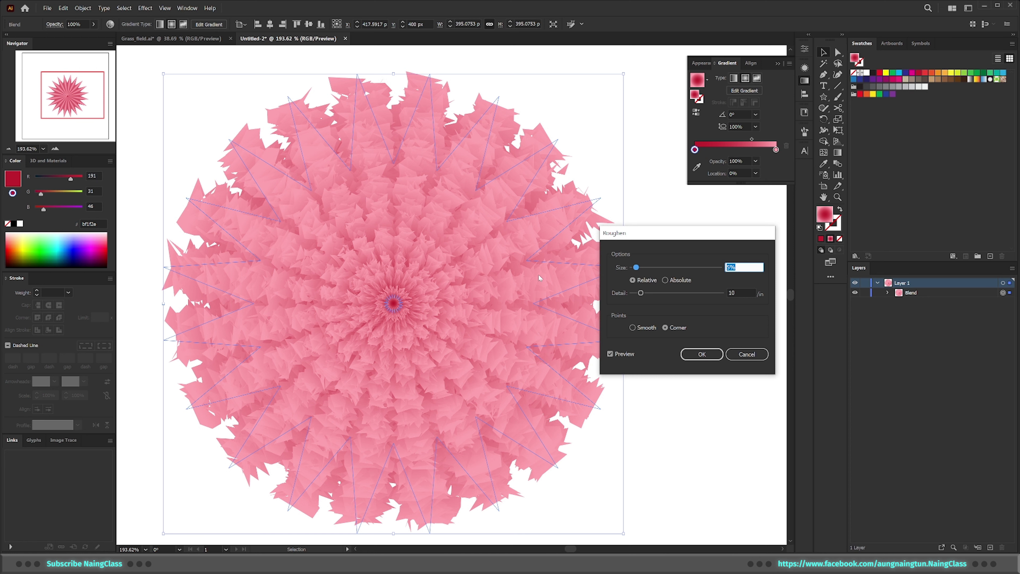
left_click_drag(667, 235, 637, 210)
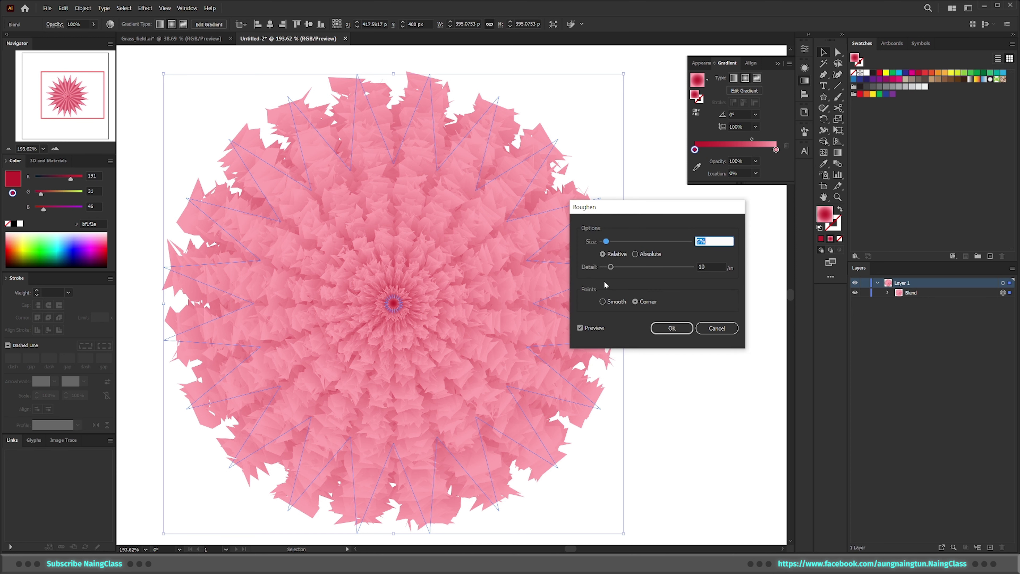
left_click(710, 267)
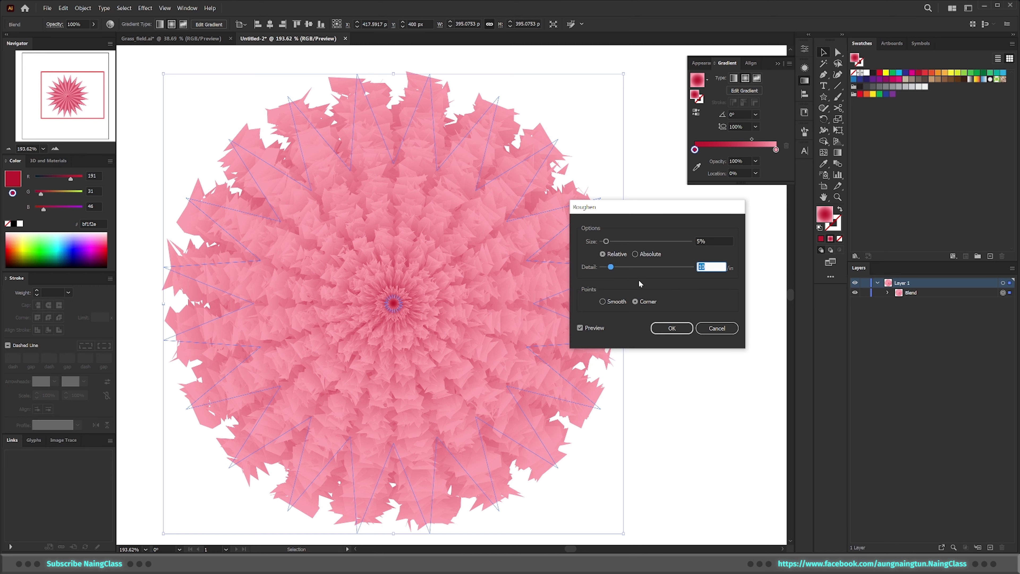
left_click_drag(610, 266, 601, 267)
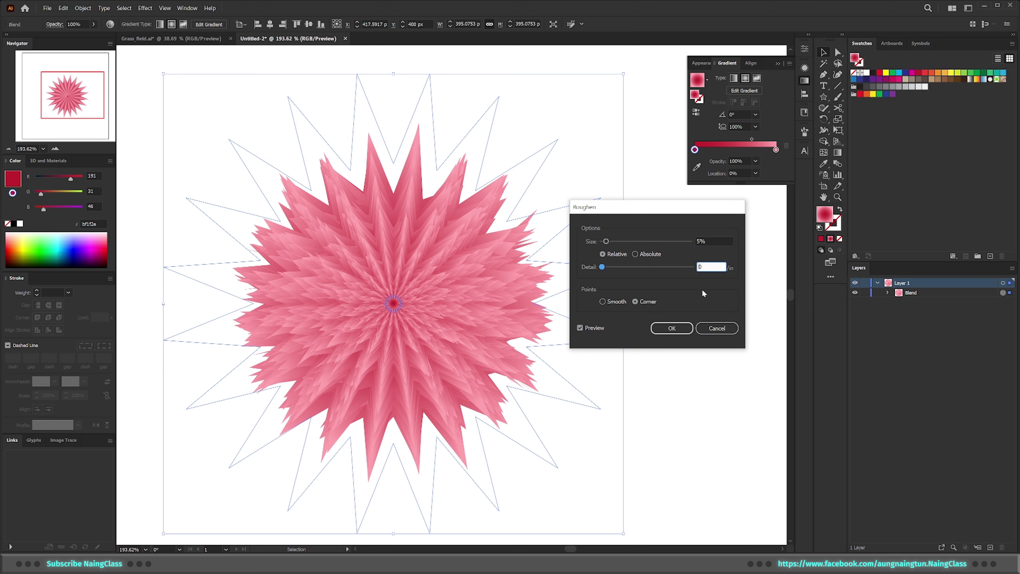
Set the Roughen size to 32 px Absolute after comparing Relative sizing.
left_click(606, 241)
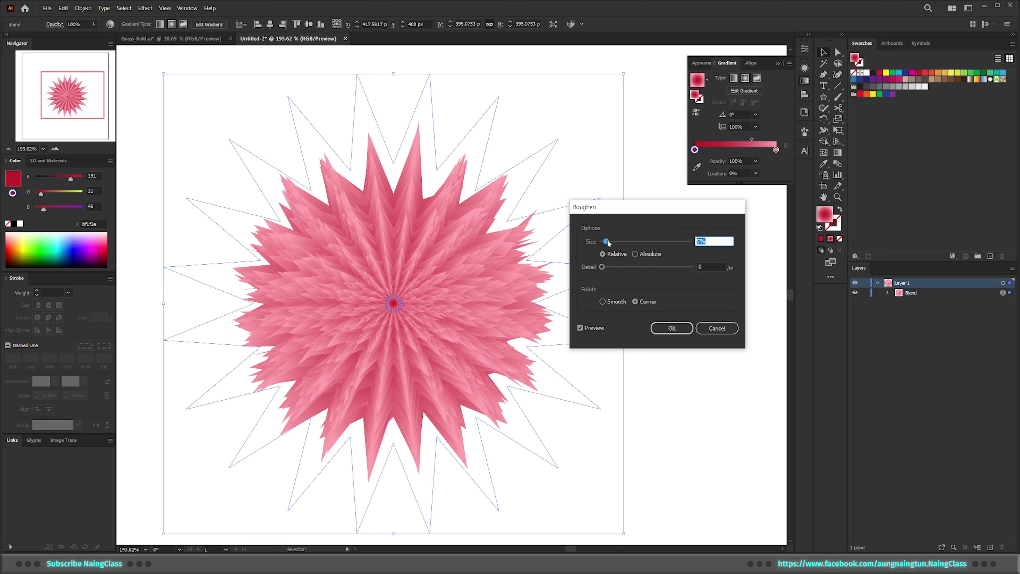
left_click_drag(607, 241, 657, 241)
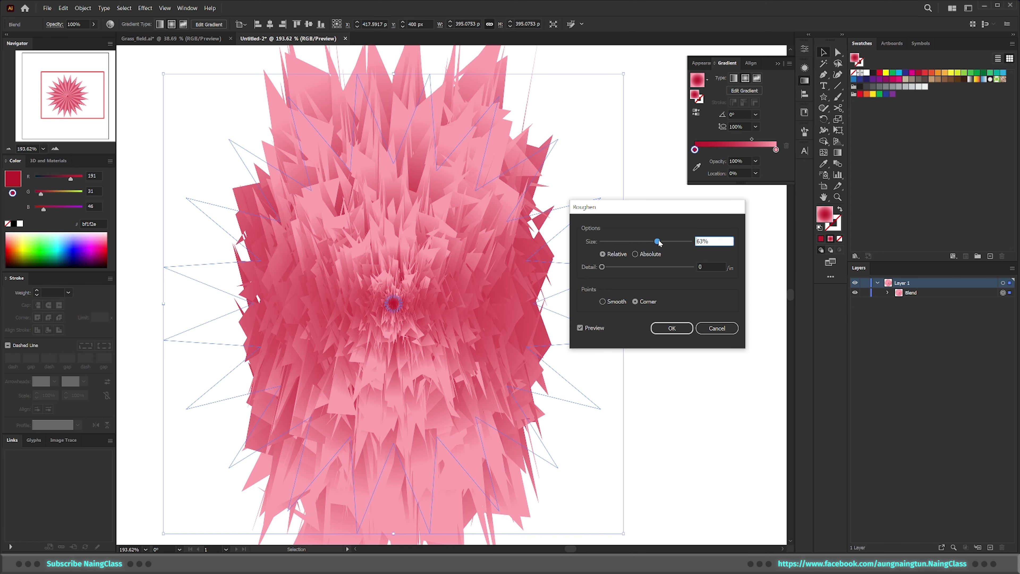
left_click(636, 253)
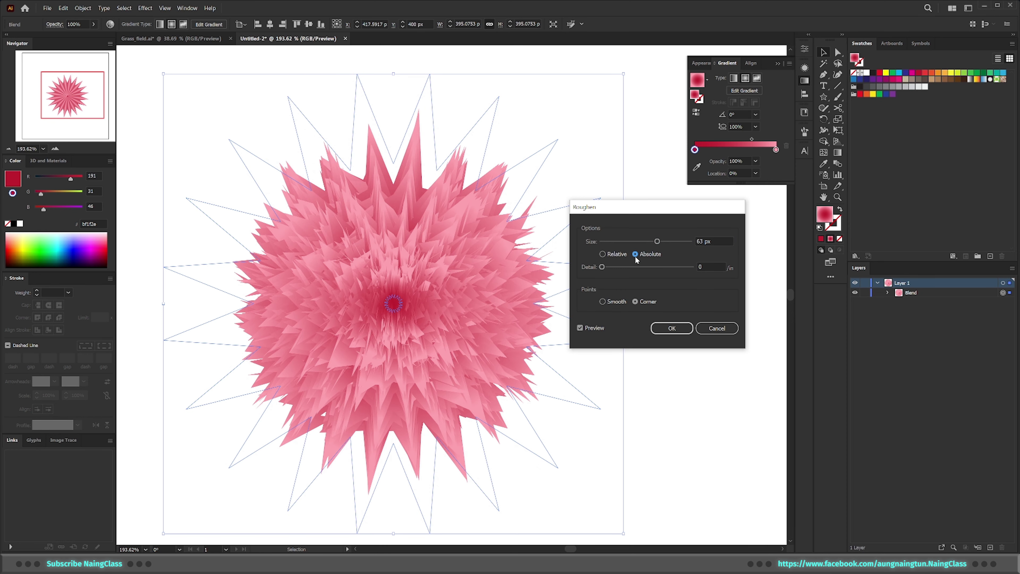
mouse_move(657, 241)
left_mouse_down()
mouse_move(668, 241)
mouse_move(650, 242)
left_mouse_up()
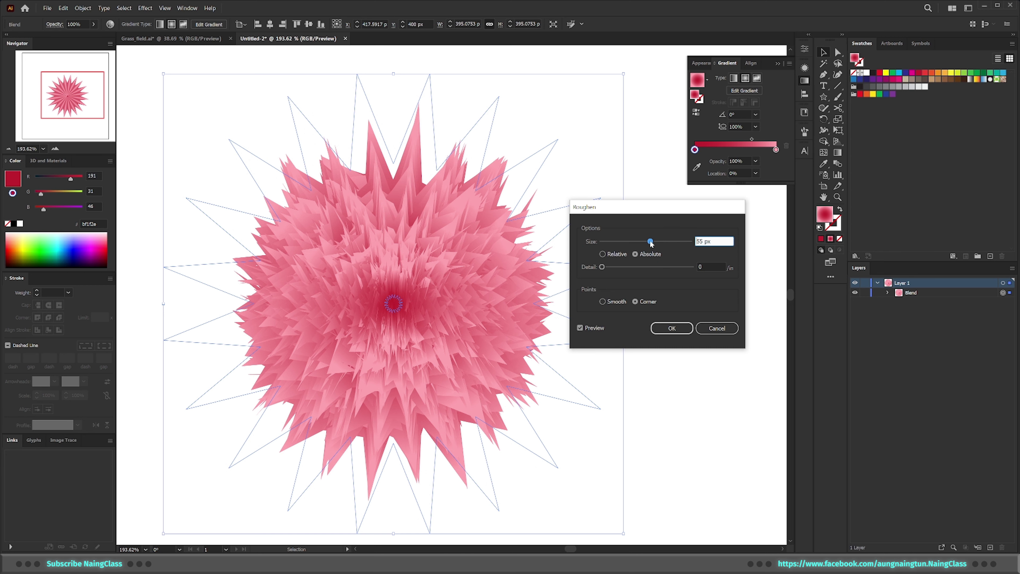
left_click(603, 254)
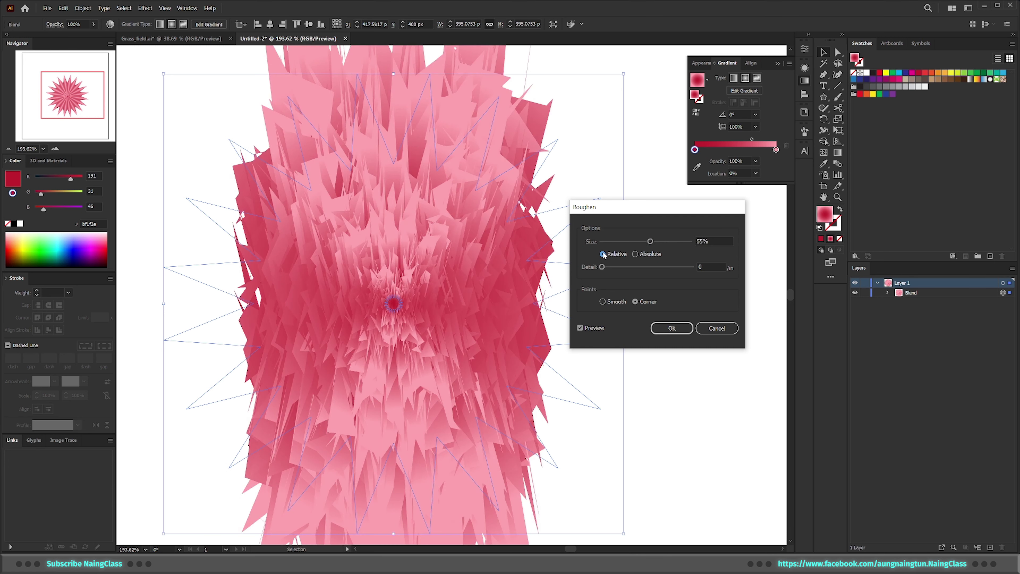
left_click(635, 254)
left_click(621, 242)
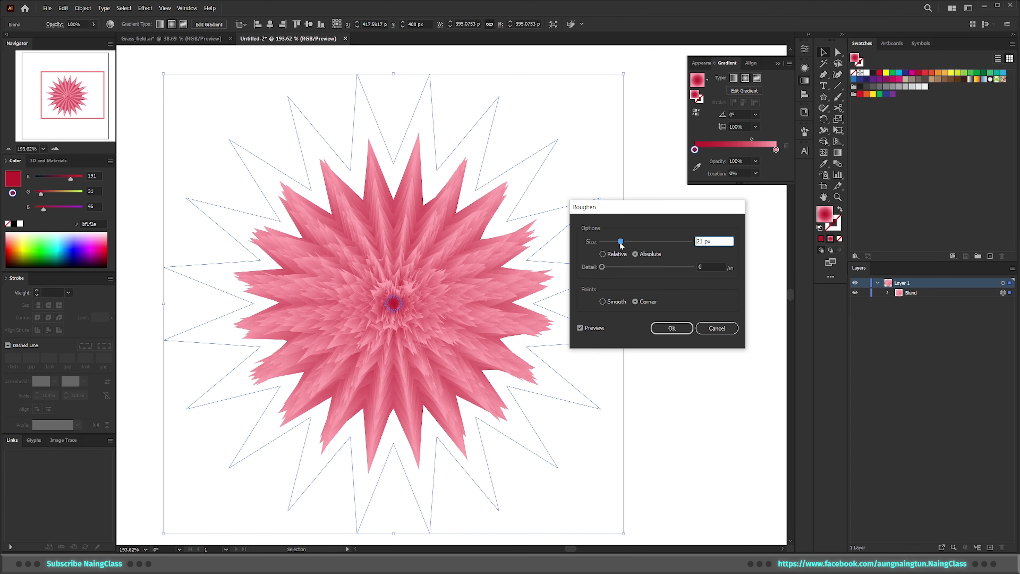
left_click(602, 255)
left_click(635, 254)
left_click(629, 242)
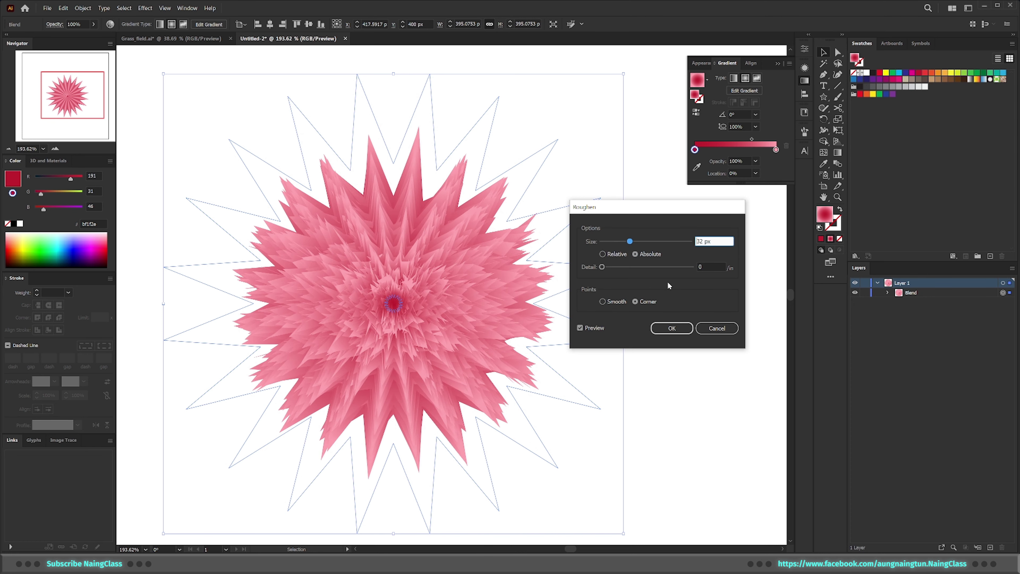
Choose Smooth points for the Roughen effect after comparing with Corner.
left_click(602, 301)
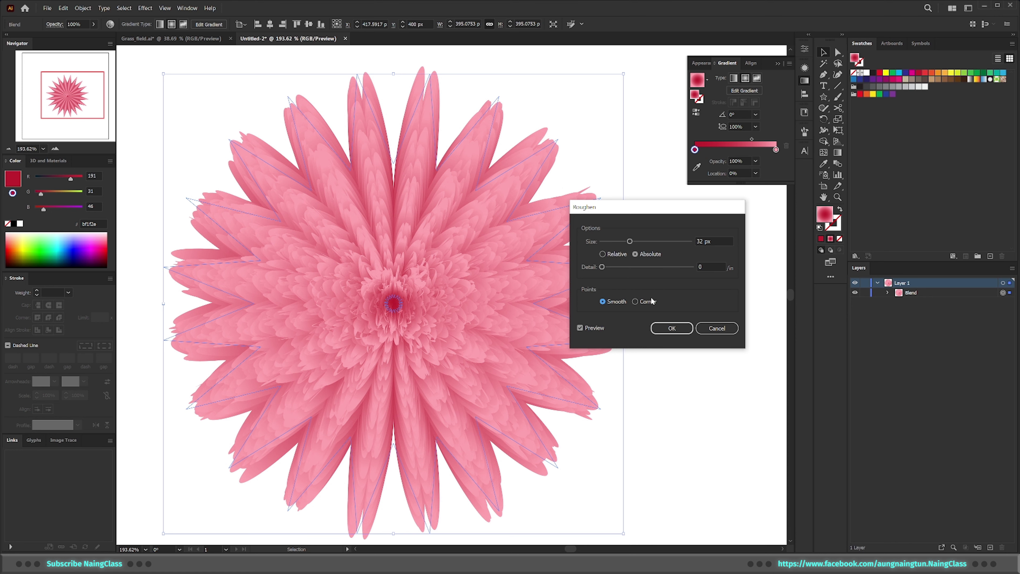
left_click(635, 302)
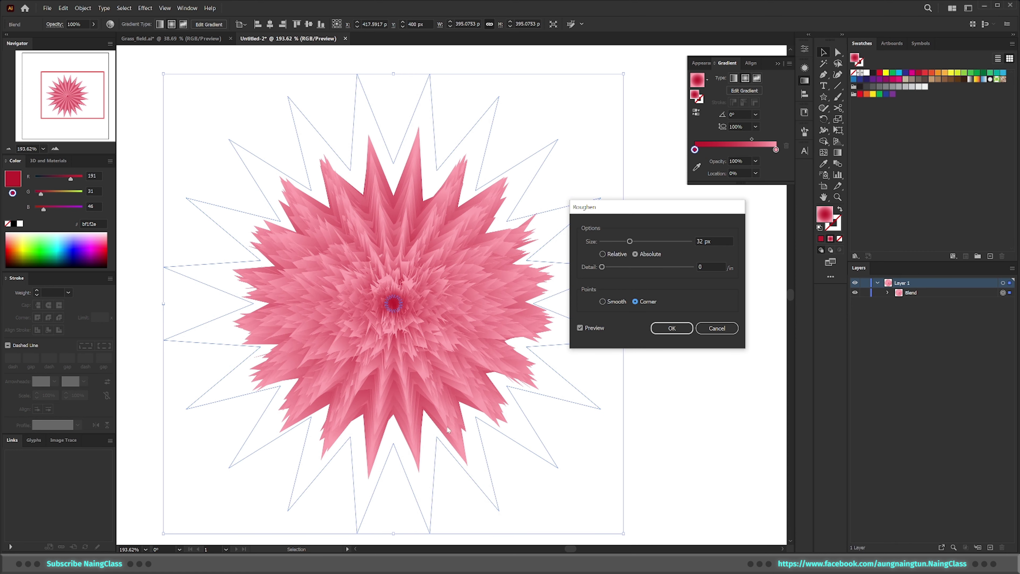
left_click(603, 302)
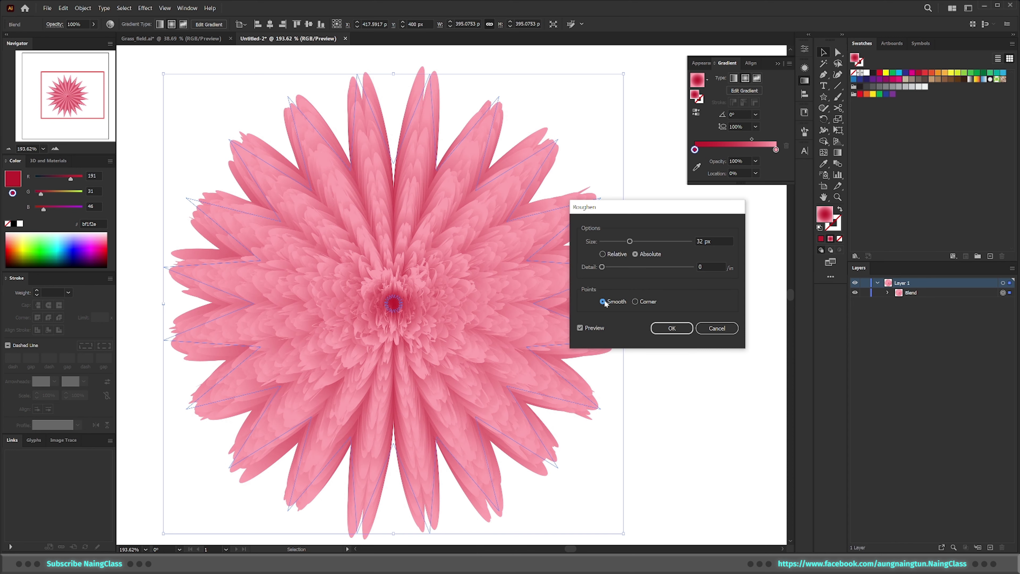
Set the roughness to 17% Relative and apply the Roughen effect.
left_click(610, 255)
left_click_drag(623, 245, 609, 243)
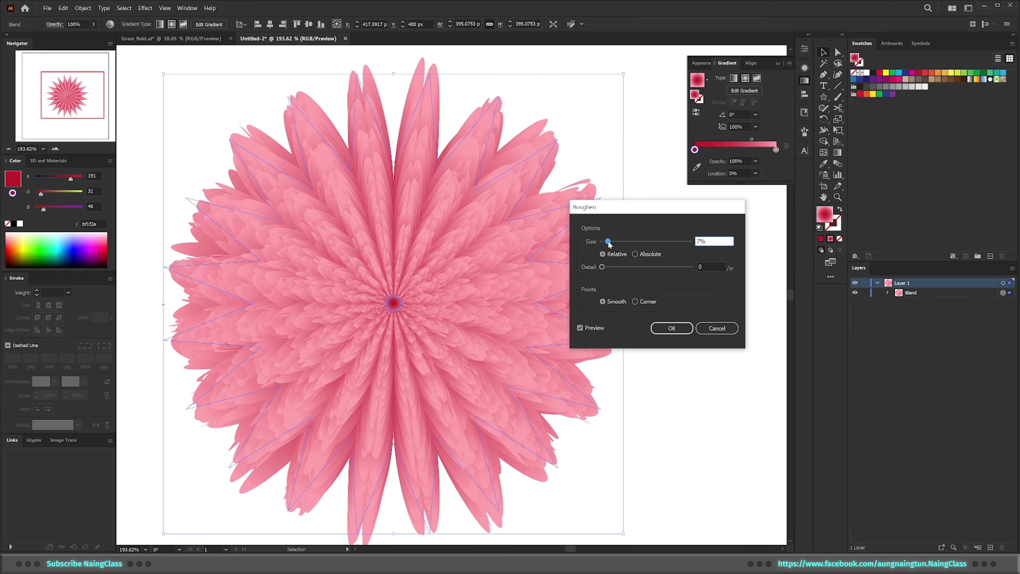
left_click(636, 255)
left_click_drag(619, 242, 671, 243)
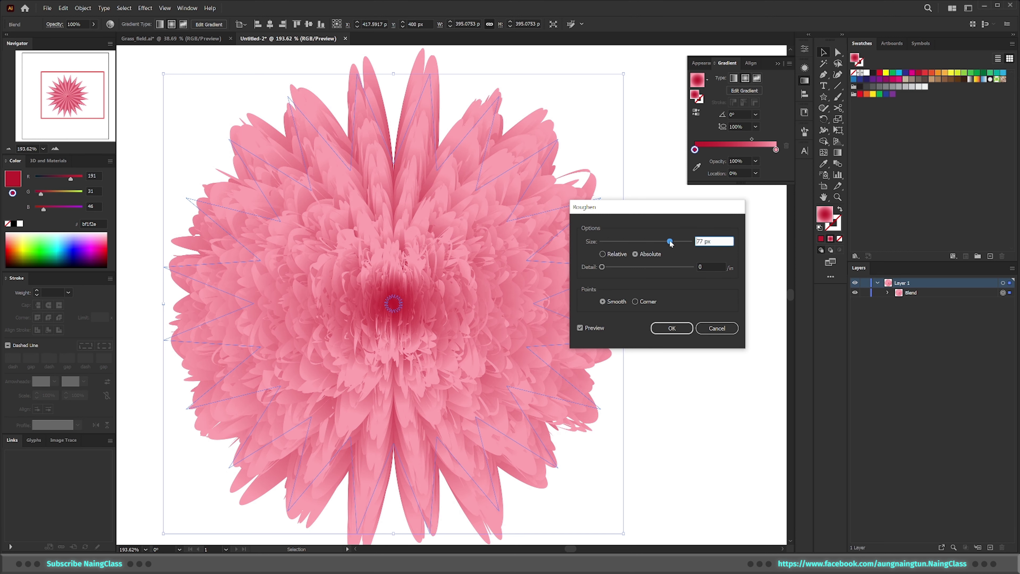
left_click(611, 254)
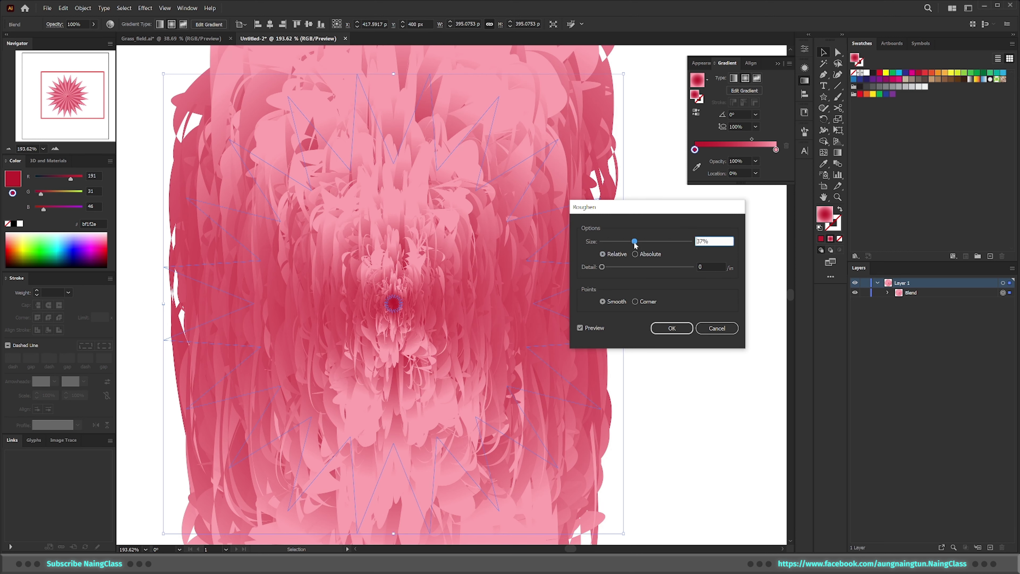
left_click_drag(621, 242, 617, 242)
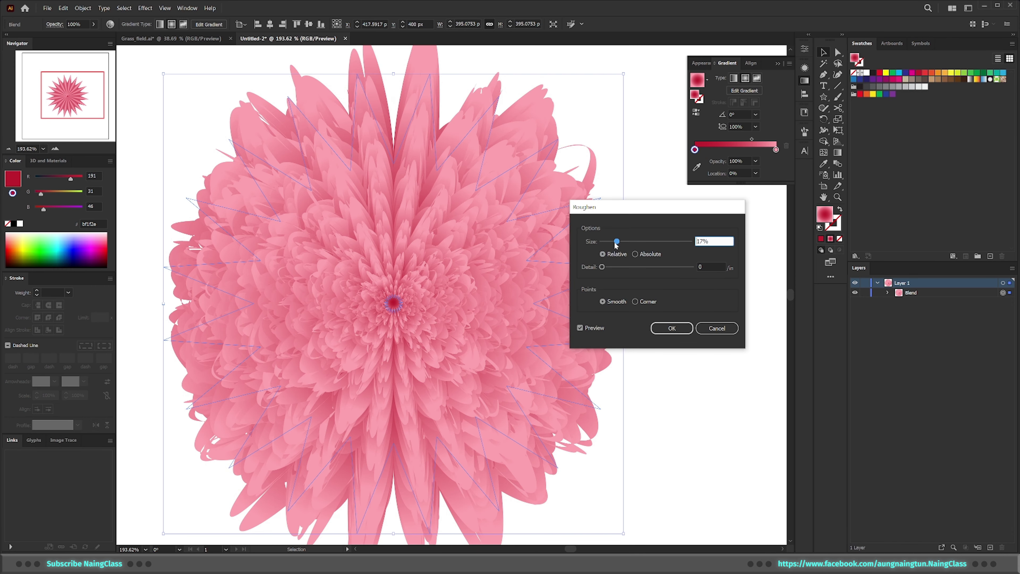
left_click_drag(617, 242, 616, 242)
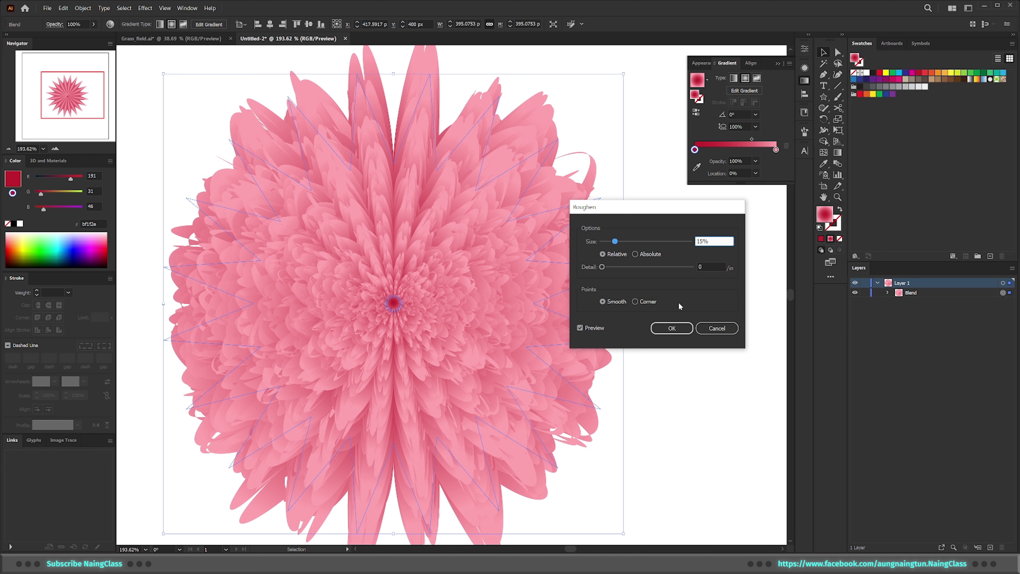
left_click(625, 242)
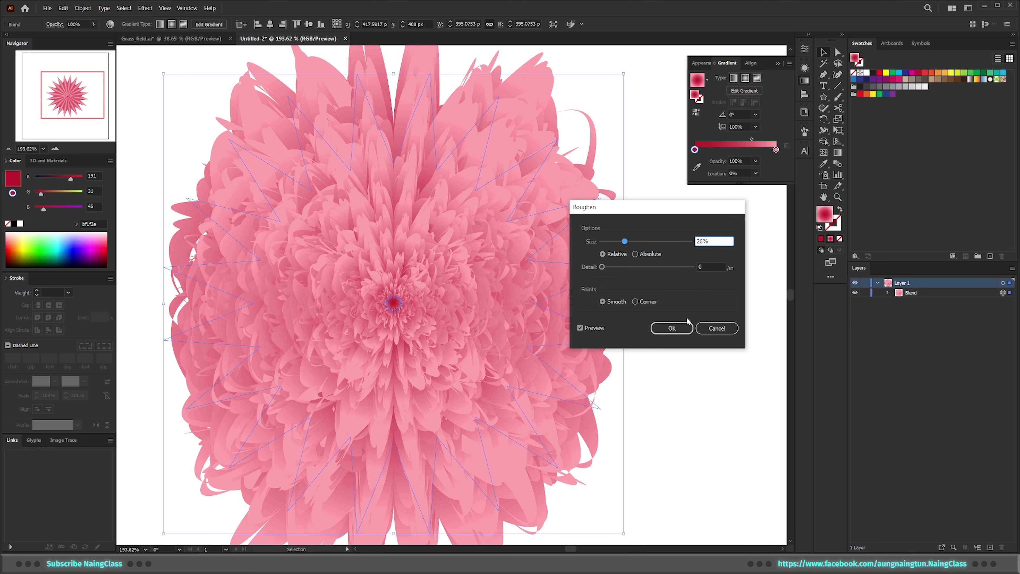
left_click_drag(621, 242, 618, 243)
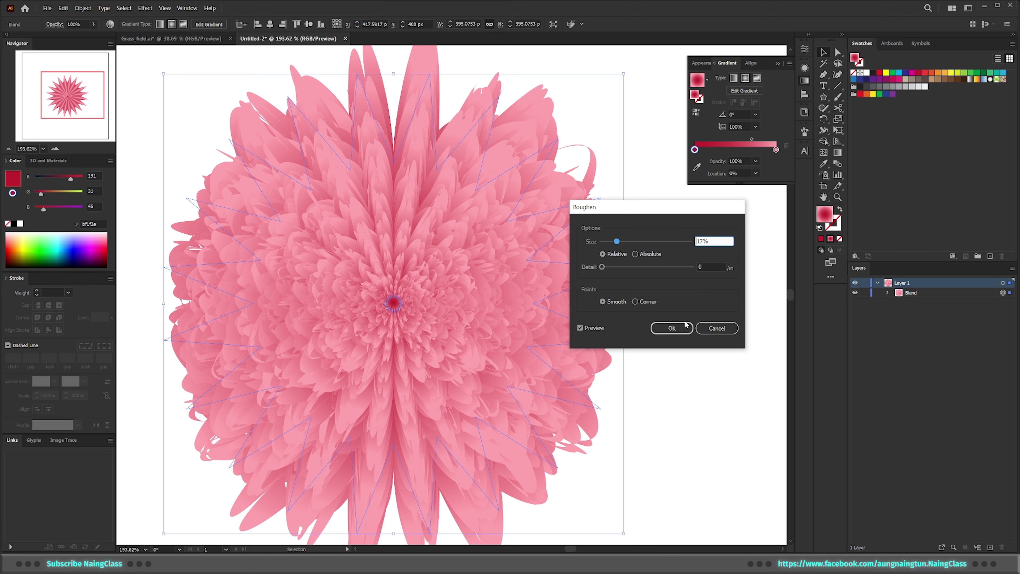
left_click(679, 328)
Zoom out and widen the roughened flower to about 444 × 485 px.
key("z")
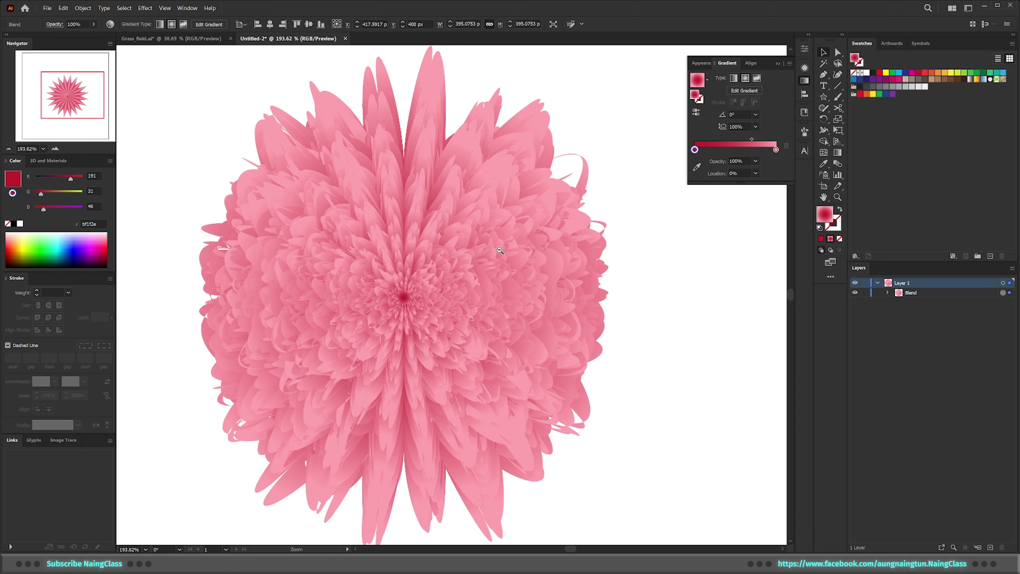
left_click_drag(673, 333, 546, 326)
key("v")
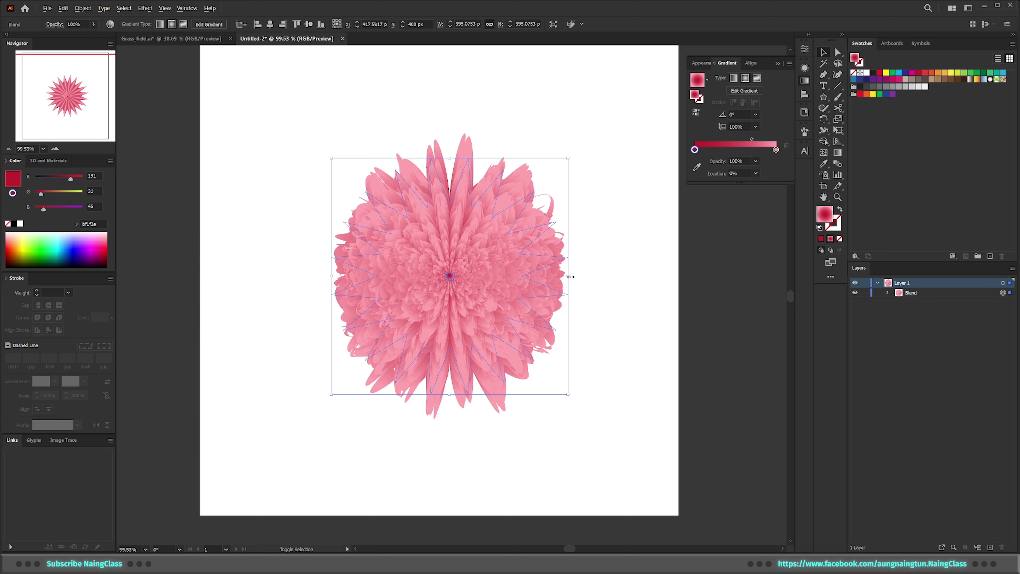
left_click_drag(570, 277, 583, 277)
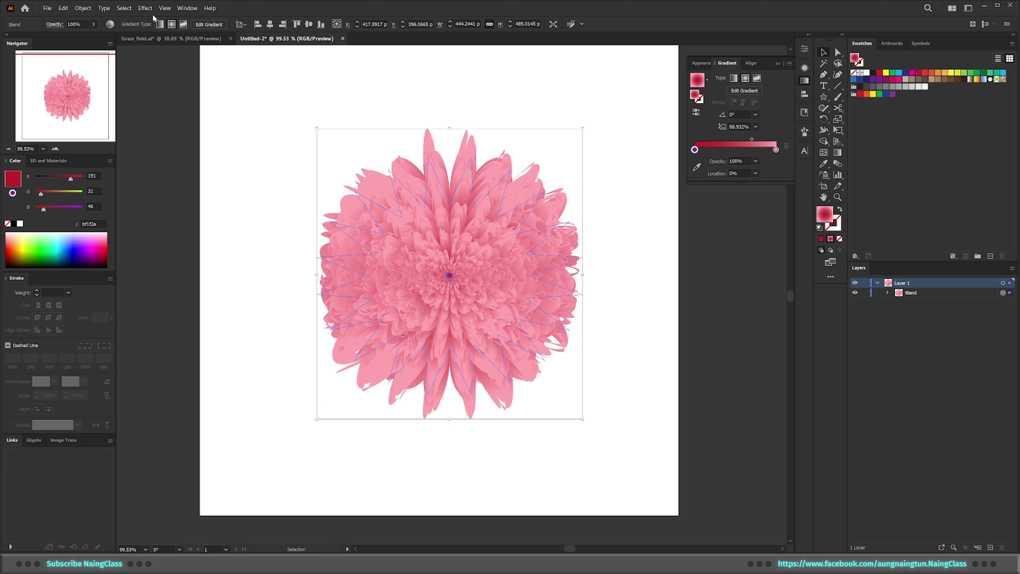
left_click(145, 8)
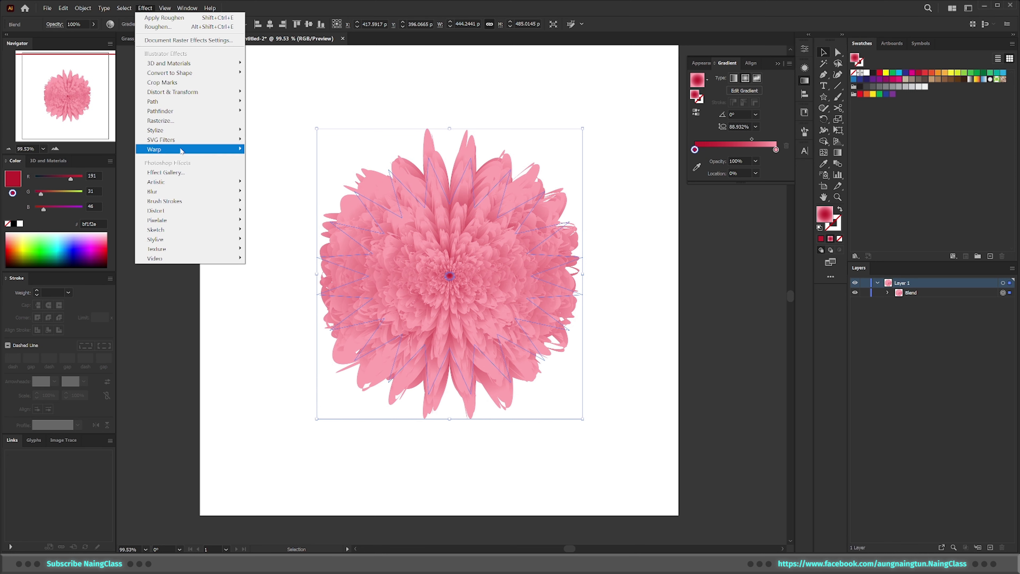
mouse_move(188, 149)
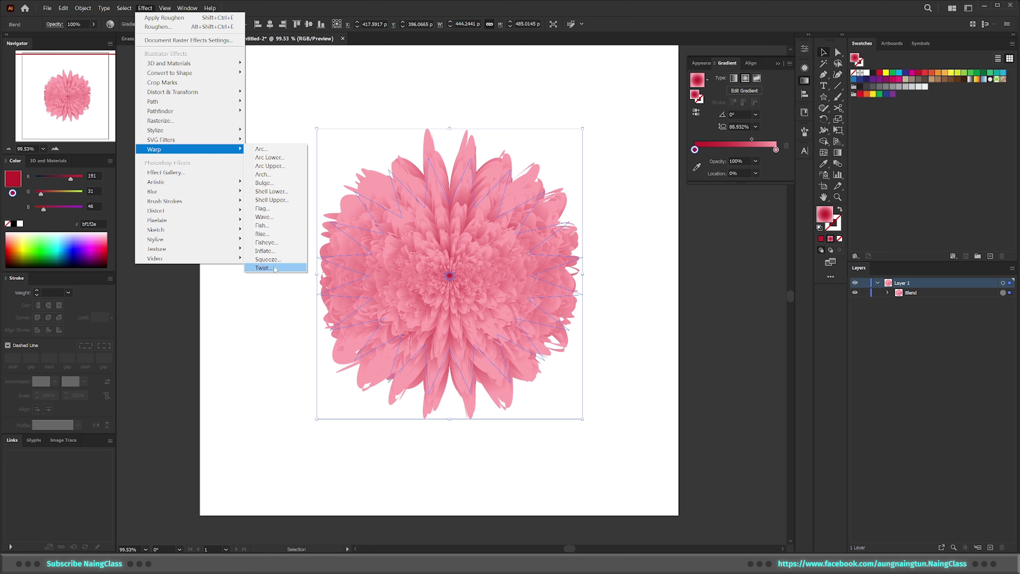
Apply a Twist warp with 10% horizontal and 10% vertical distortion.
left_click(280, 268)
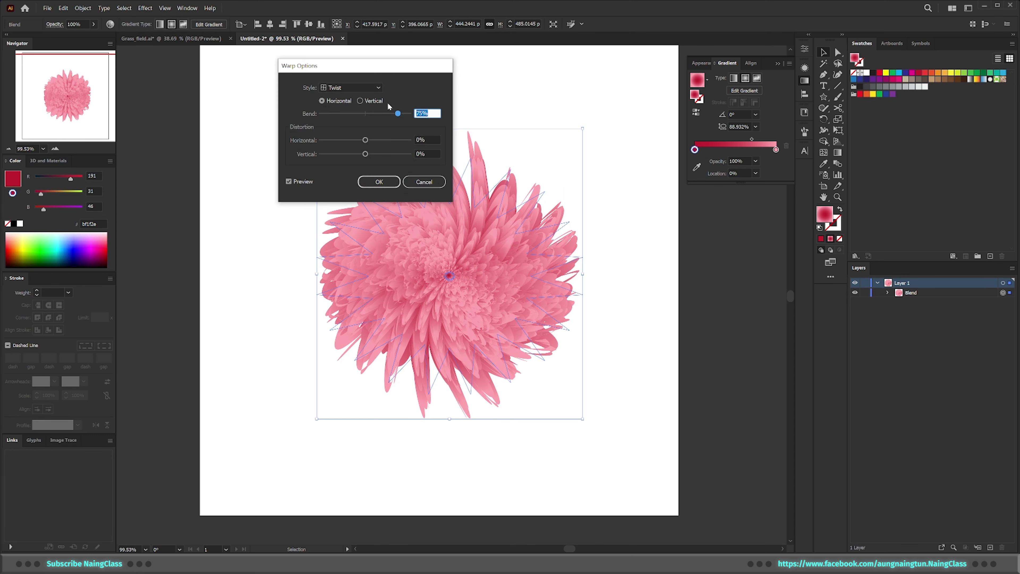
left_click_drag(390, 68, 293, 62)
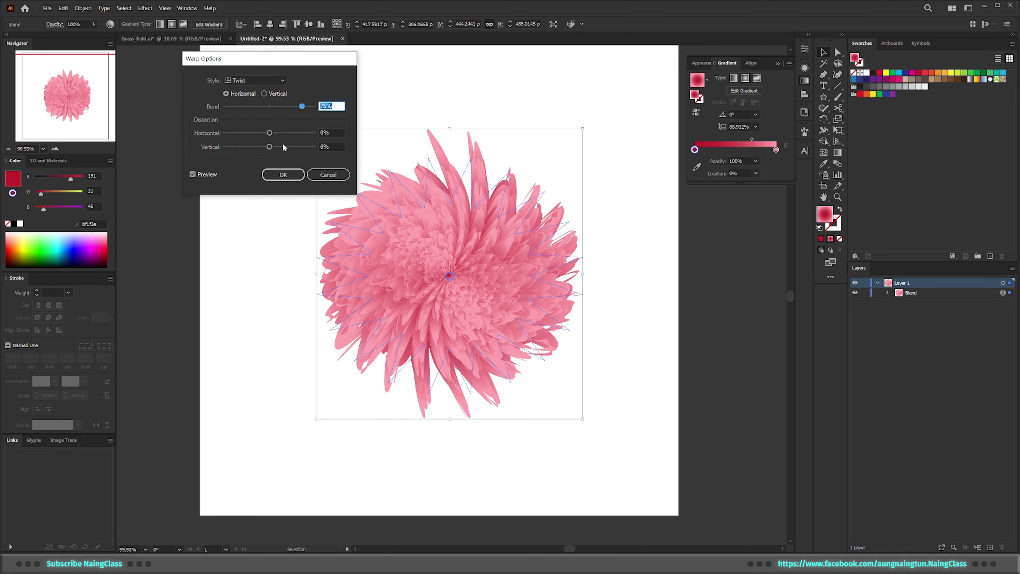
left_click(328, 133)
type("10")
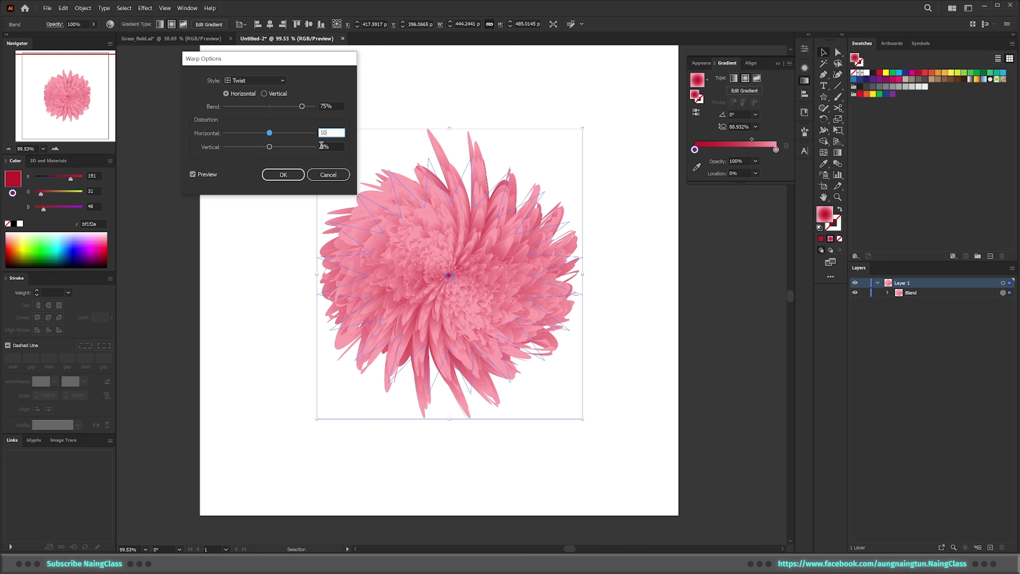
left_click_drag(336, 147, 320, 149)
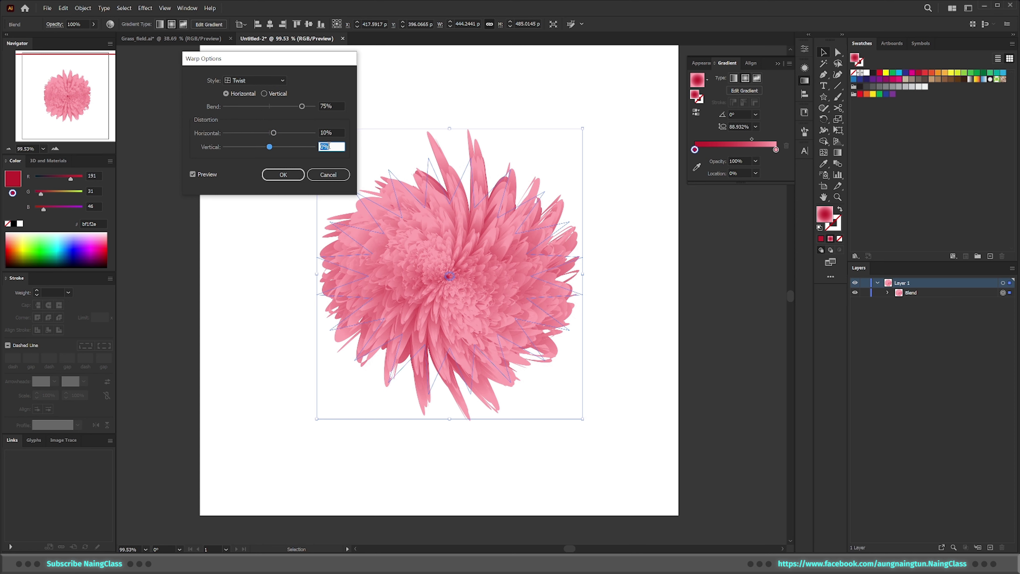
type("10")
key("shift+Tab")
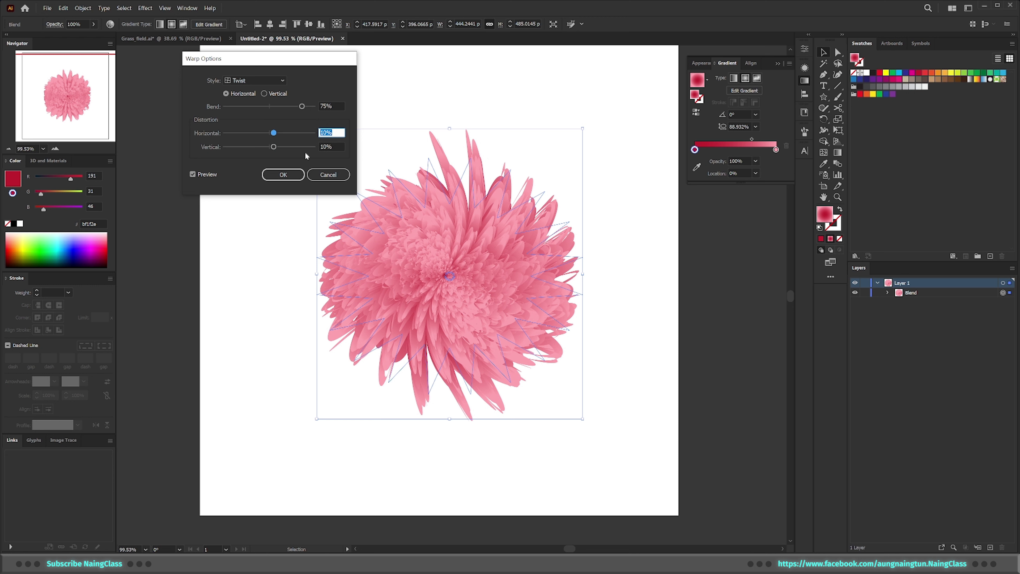
Set the twist bend to 25%, confirm the warp, and deselect the flower.
left_click_drag(300, 107, 281, 107)
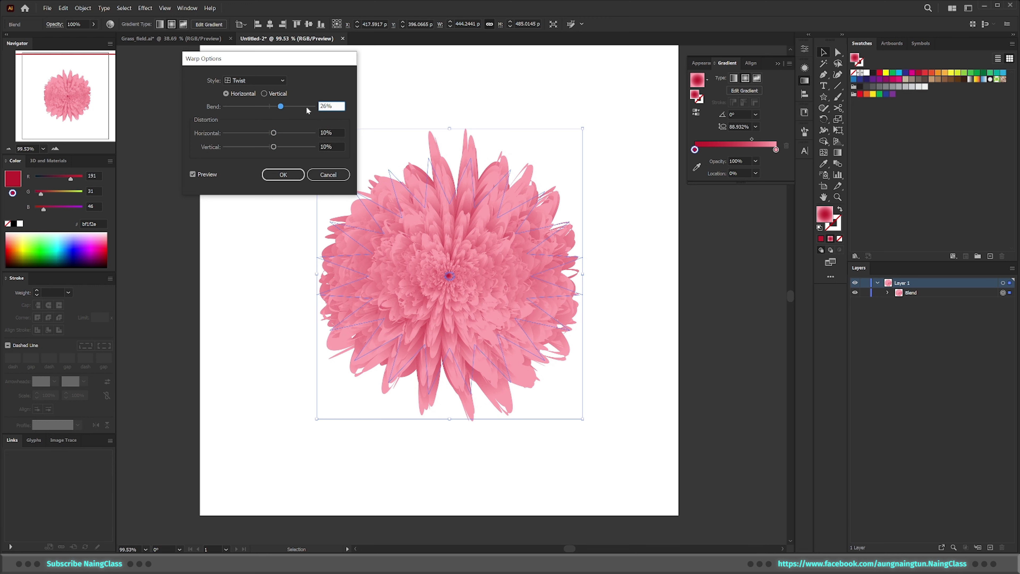
double_click(336, 106)
type("25")
left_click(283, 174)
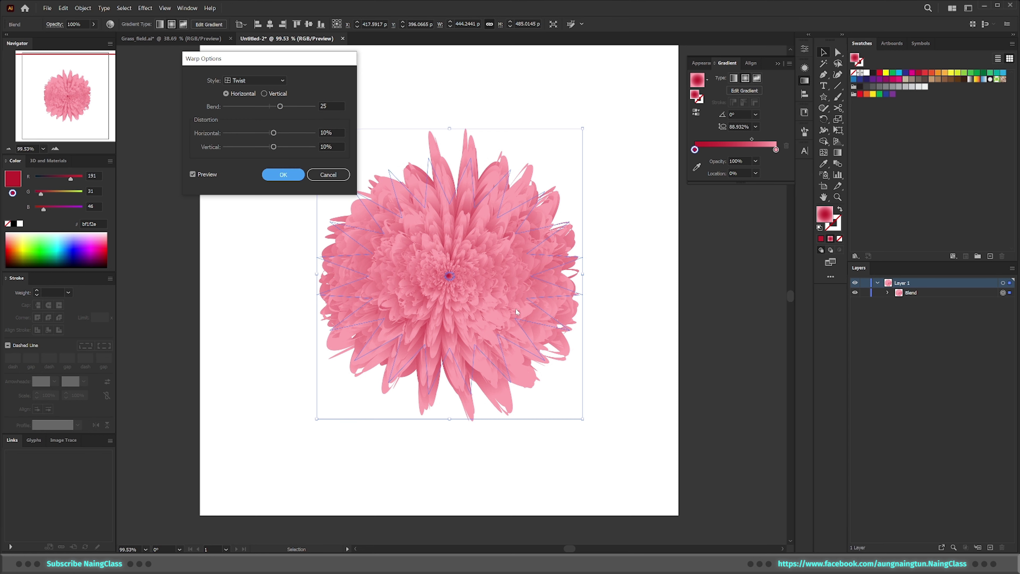
left_click(635, 328)
scroll(564, 334, "down", 2)
scroll(572, 354, "up", 1)
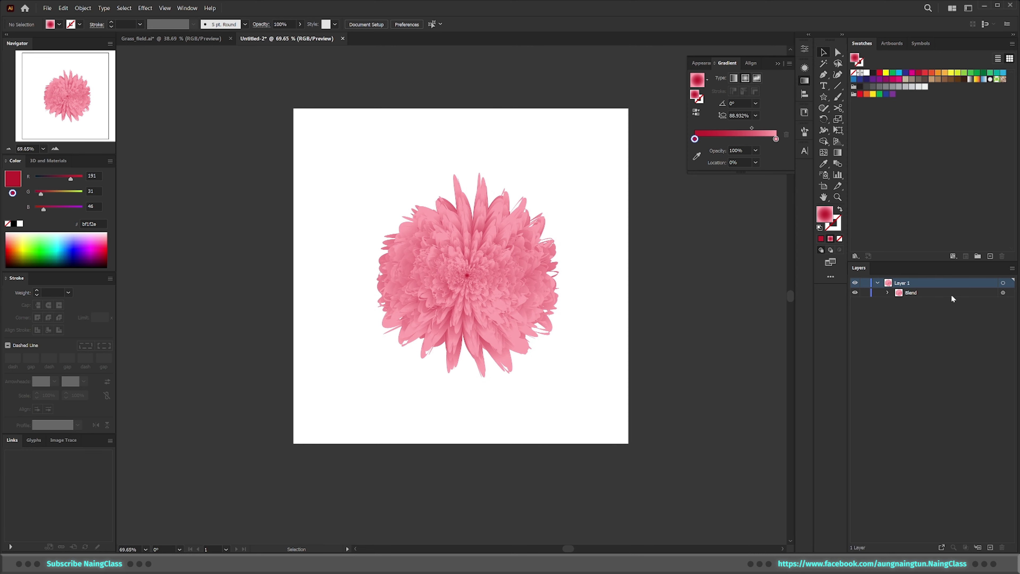
Drag the twisted flower blend into Grass_field.ai and place it near the middle of the grass.
mouse_move(466, 273)
left_mouse_down()
mouse_move(213, 53)
mouse_move(462, 265)
left_mouse_up()
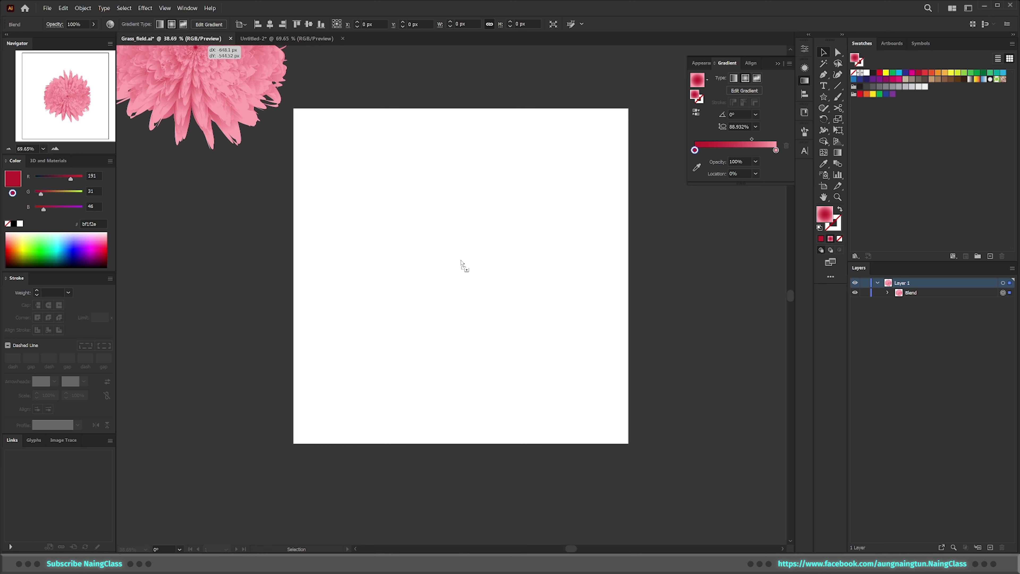
mouse_move(462, 265)
left_mouse_down()
mouse_move(181, 41)
mouse_move(457, 280)
left_mouse_up()
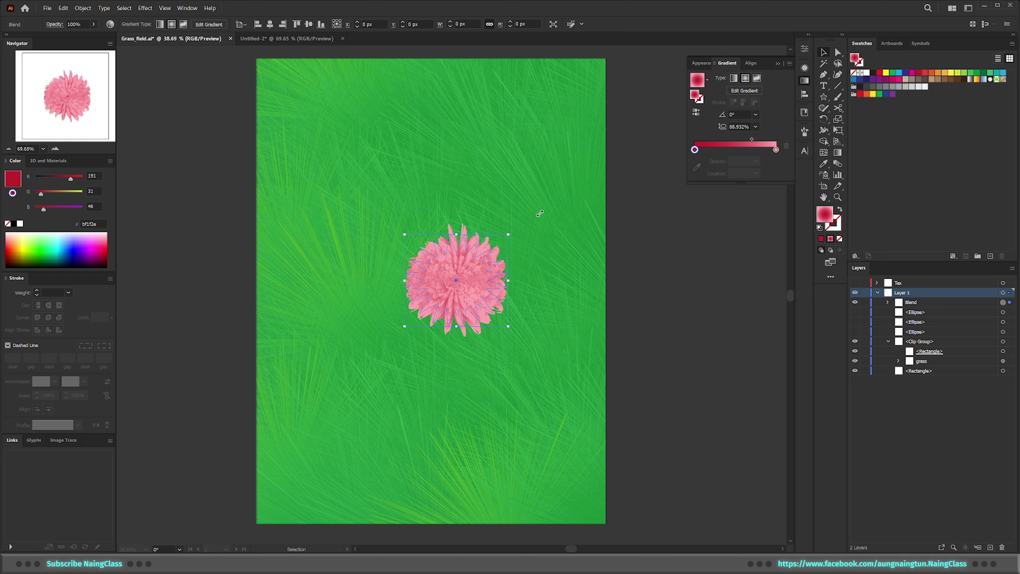
left_click_drag(546, 207, 539, 223)
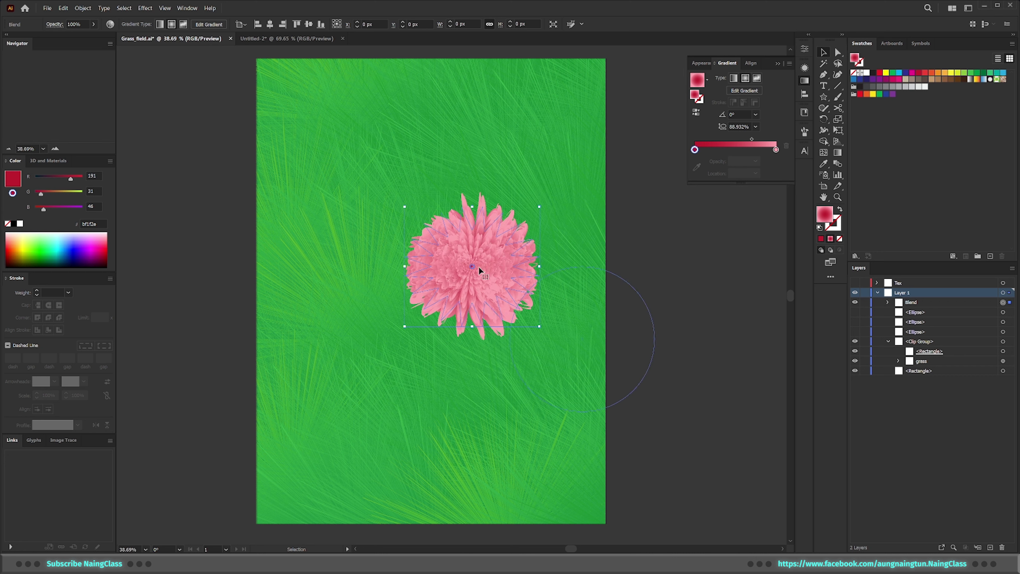
left_click_drag(478, 267, 429, 277)
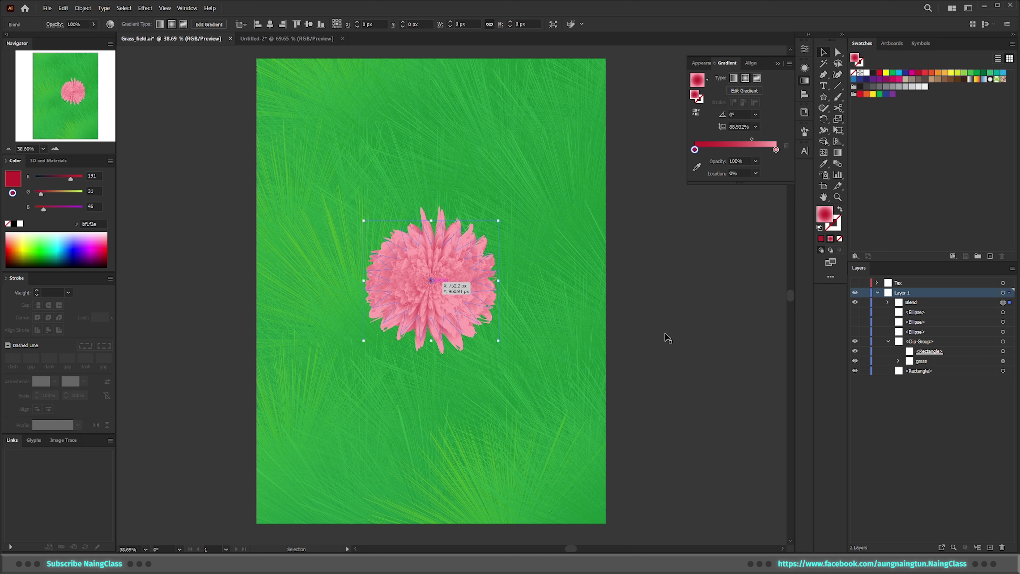
left_click(703, 324)
left_click(916, 311)
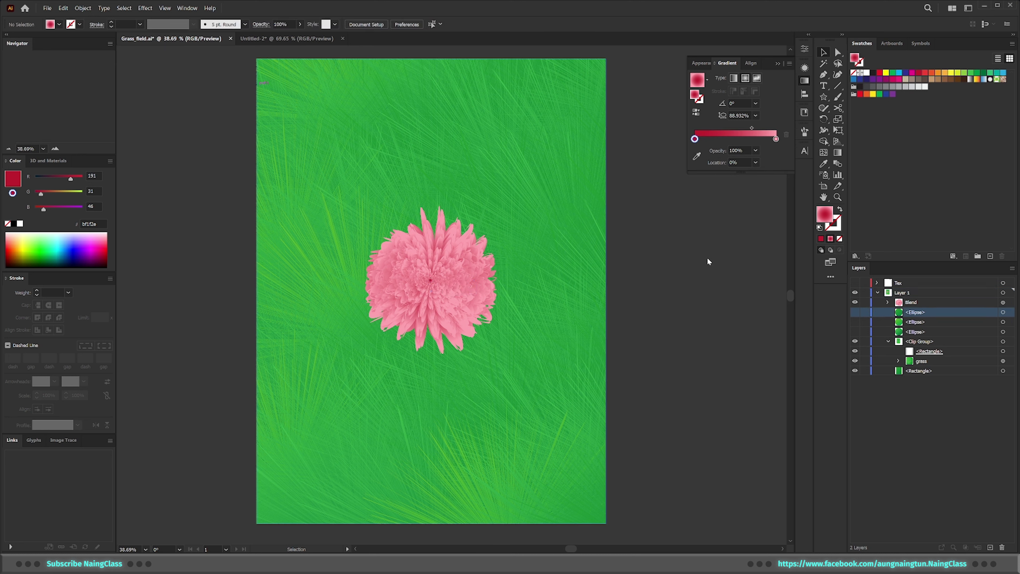
Draw a solid dark-filled circle over the lower half of the flower.
key("l")
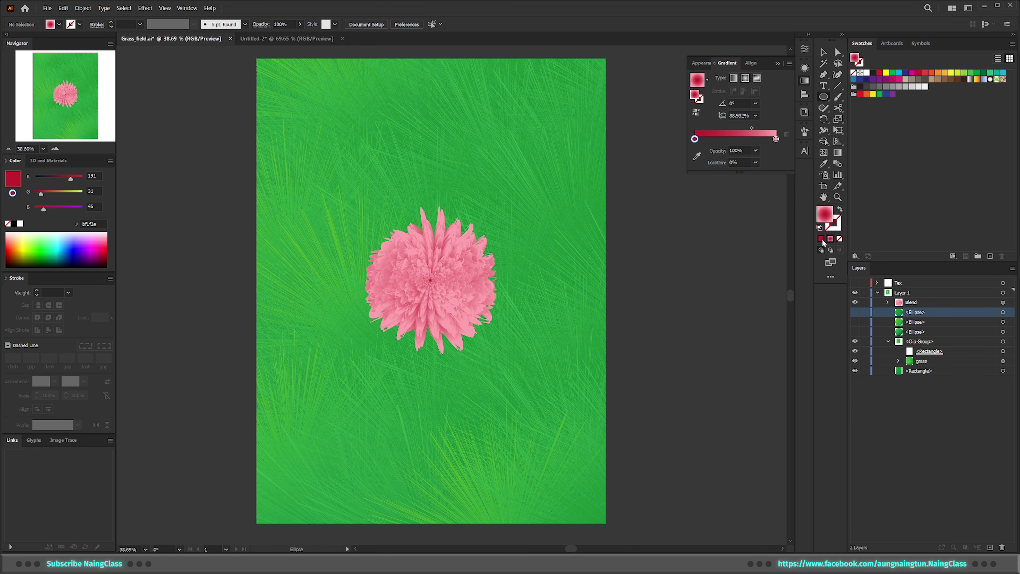
left_click(821, 240)
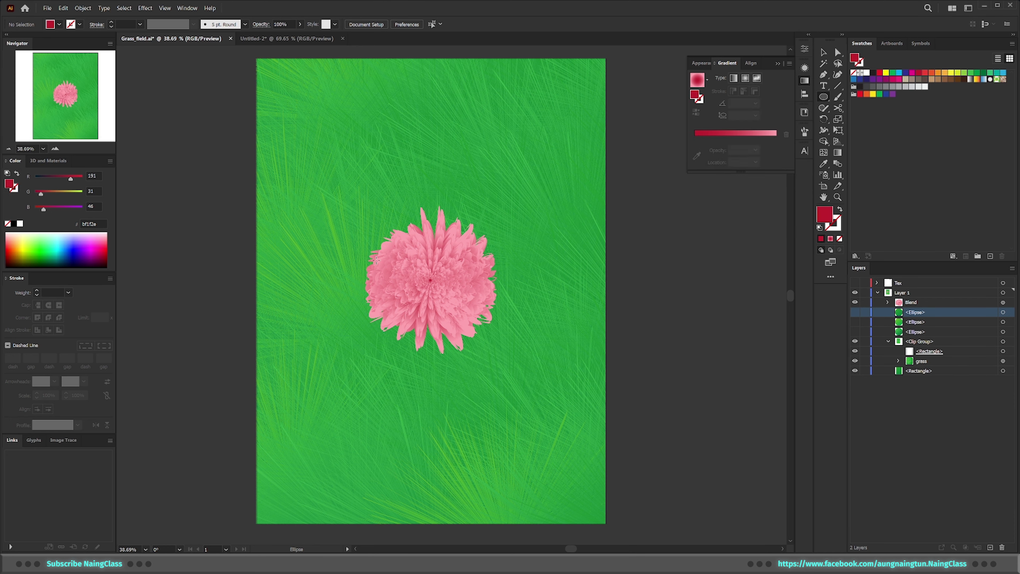
left_click_drag(396, 283, 514, 400)
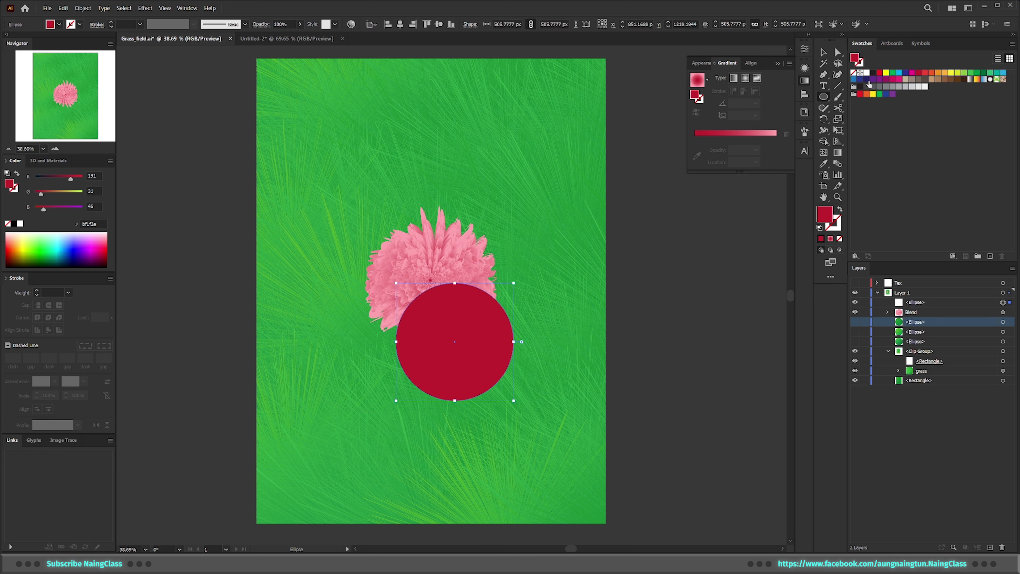
left_click(860, 86)
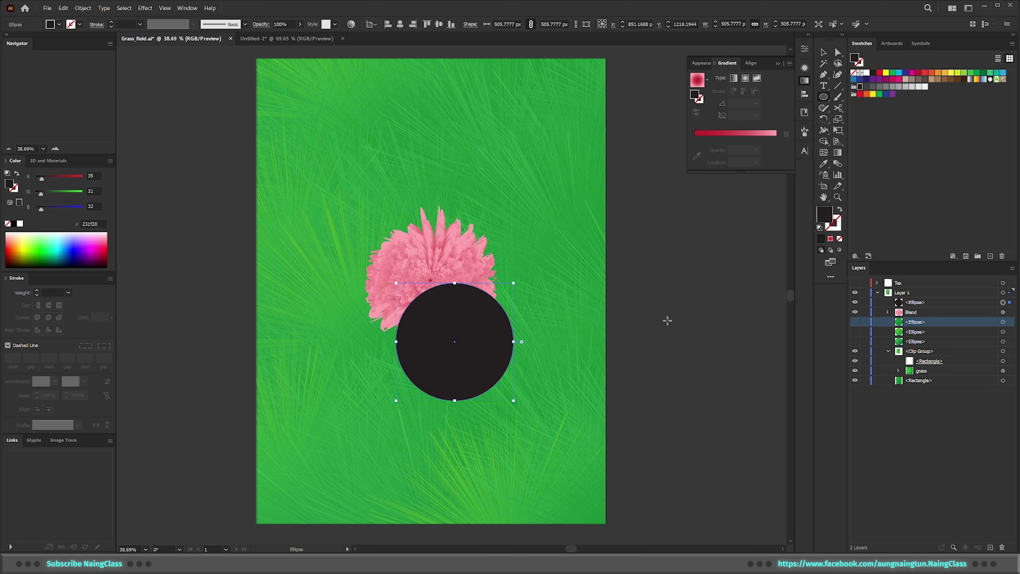
key("v")
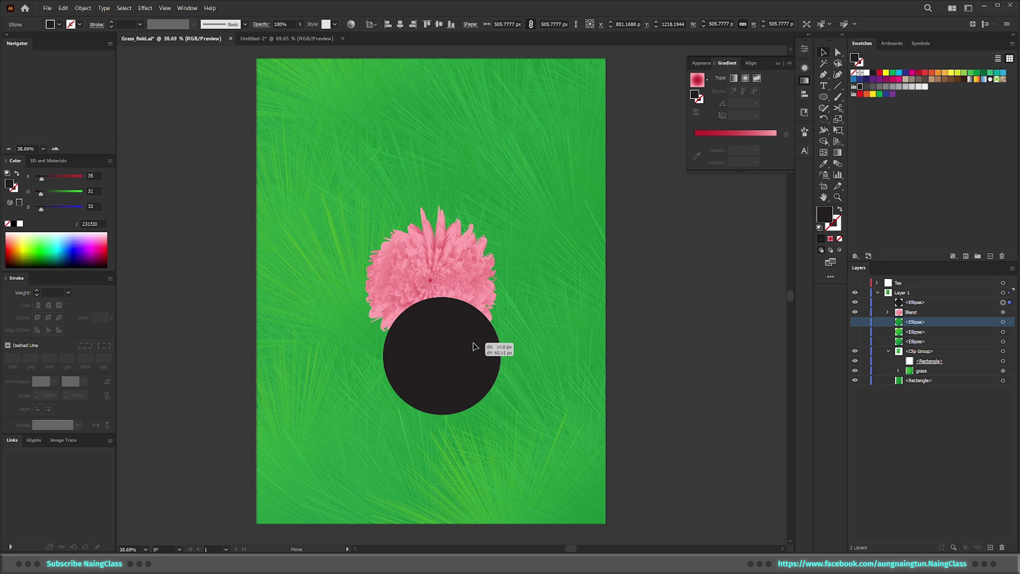
left_click_drag(489, 330, 469, 339)
Recolour the circle to near-black #0b1610 and shift it slightly up and left.
left_click(984, 73)
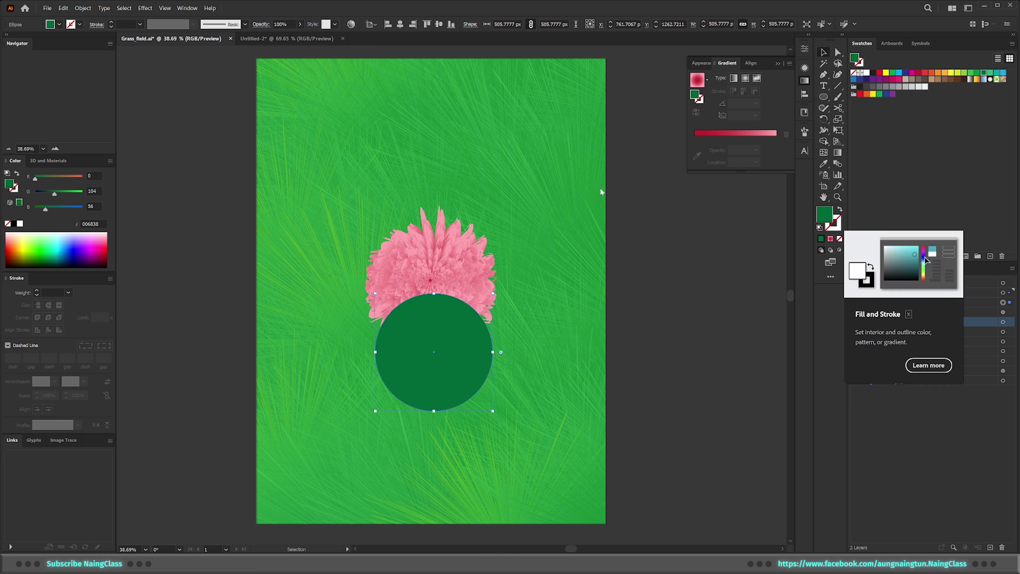
double_click(823, 217)
left_click_drag(544, 192, 529, 198)
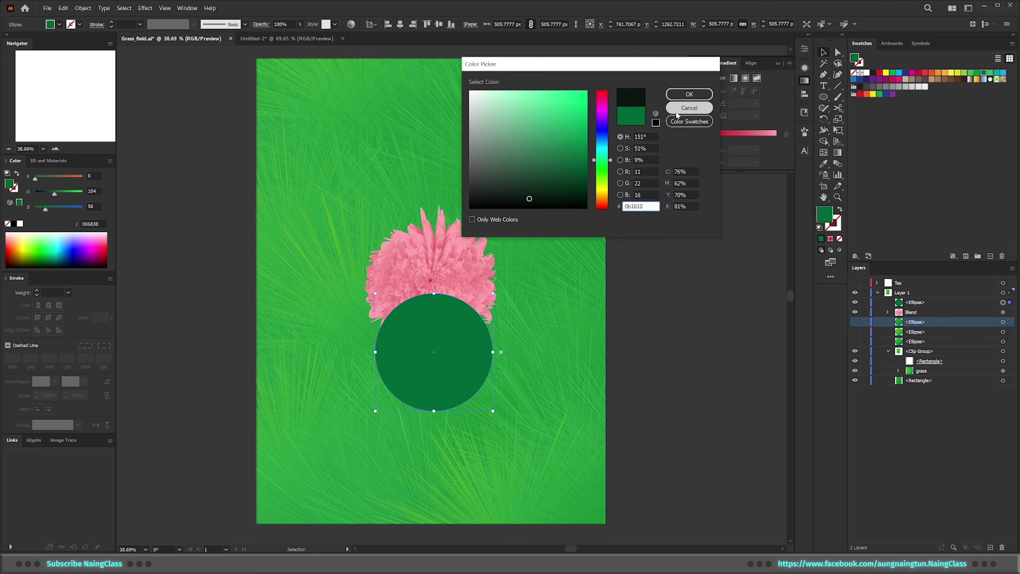
left_click(689, 94)
left_click_drag(467, 364, 459, 344)
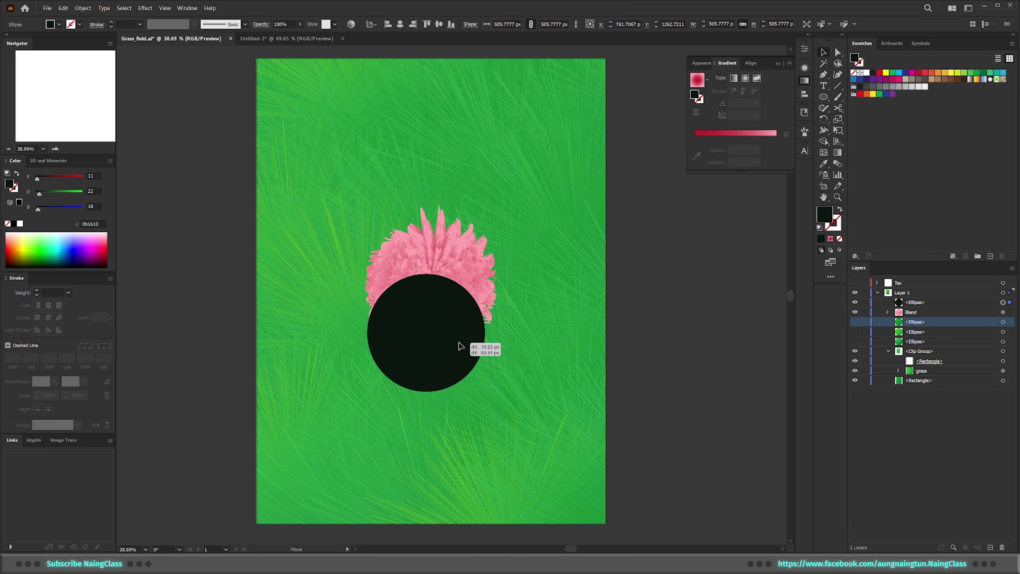
left_click(804, 49)
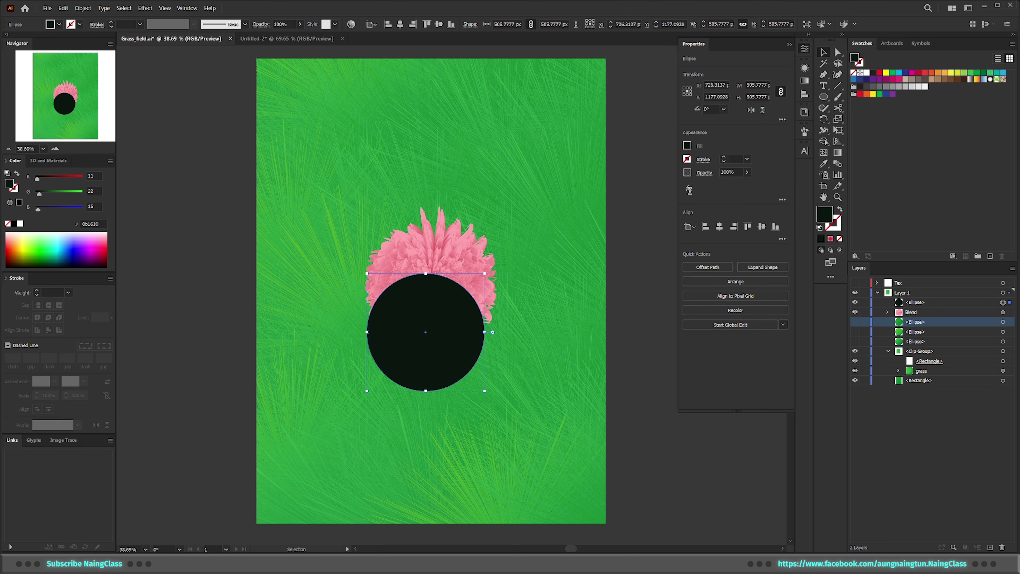
left_click(689, 188)
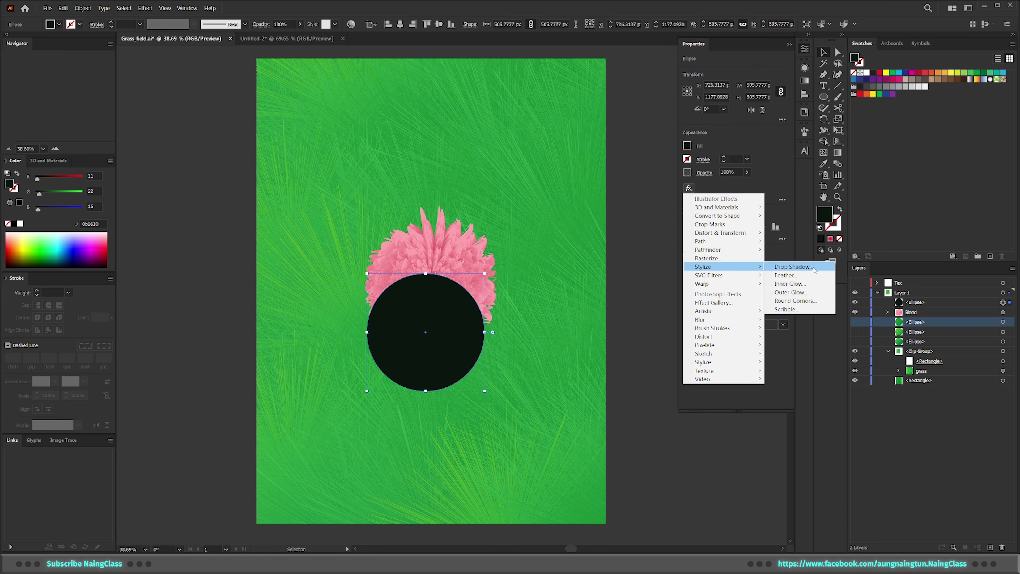
mouse_move(703, 266)
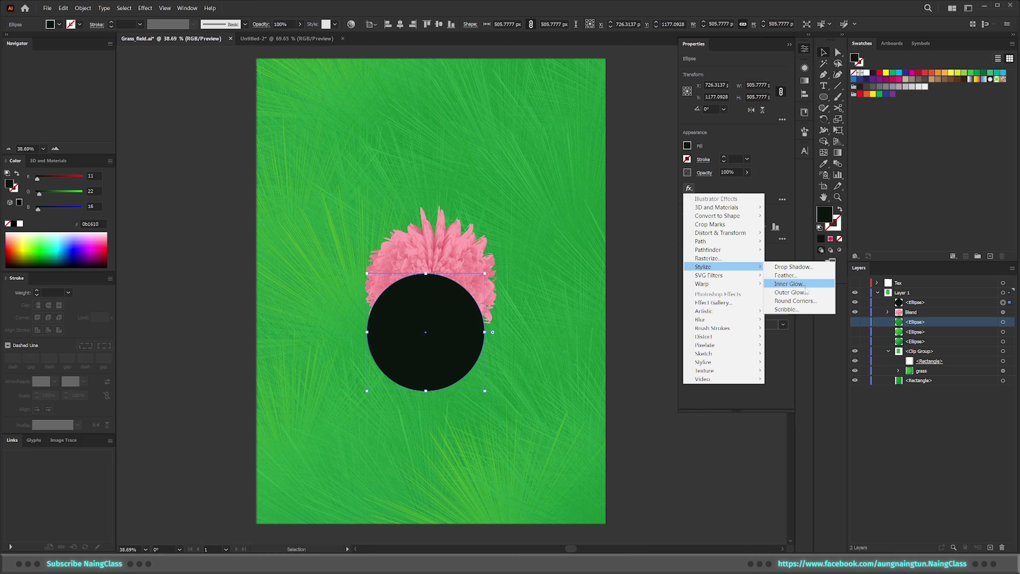
Apply a Feather effect with a 120 px radius to the dark circle.
left_click(803, 278)
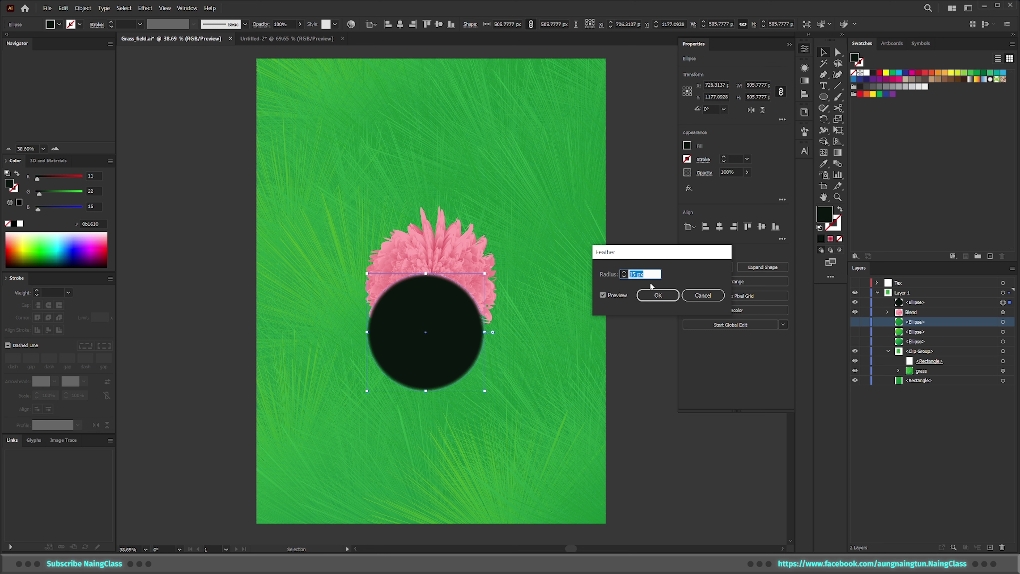
type("75")
left_click(602, 296)
left_click(603, 295)
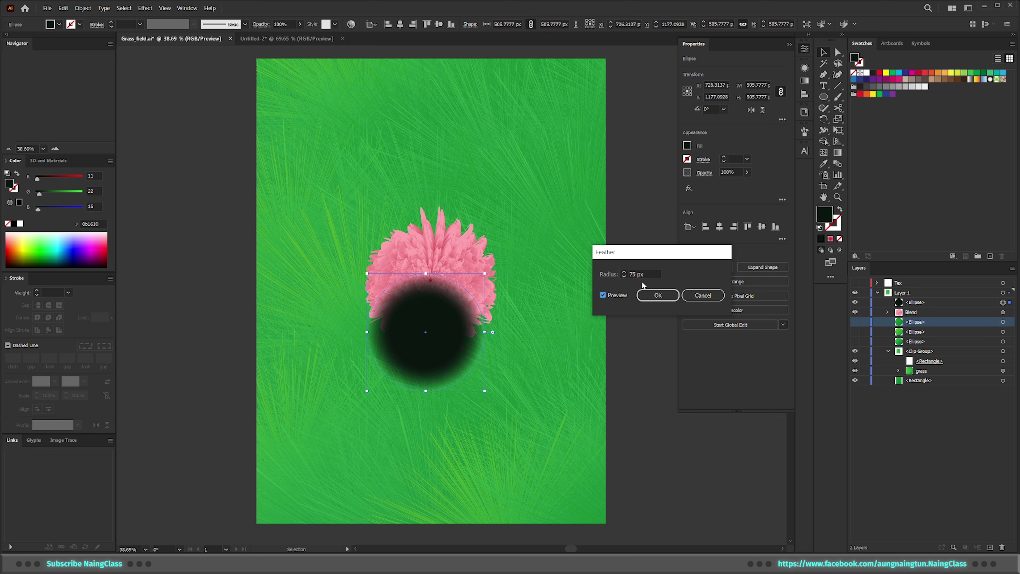
left_click(643, 274)
double_click(637, 274)
type("120")
left_click(603, 296)
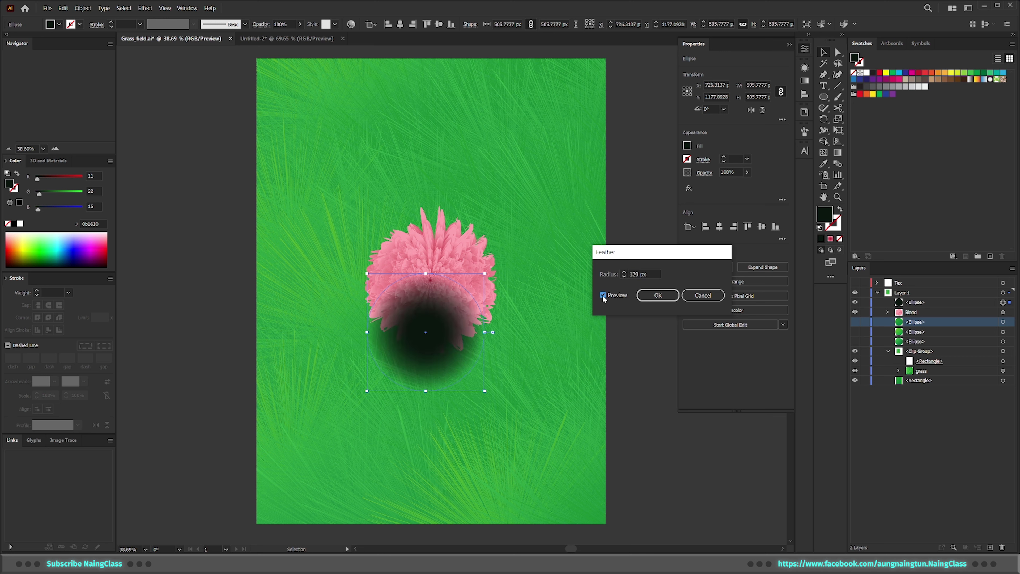
left_click(658, 296)
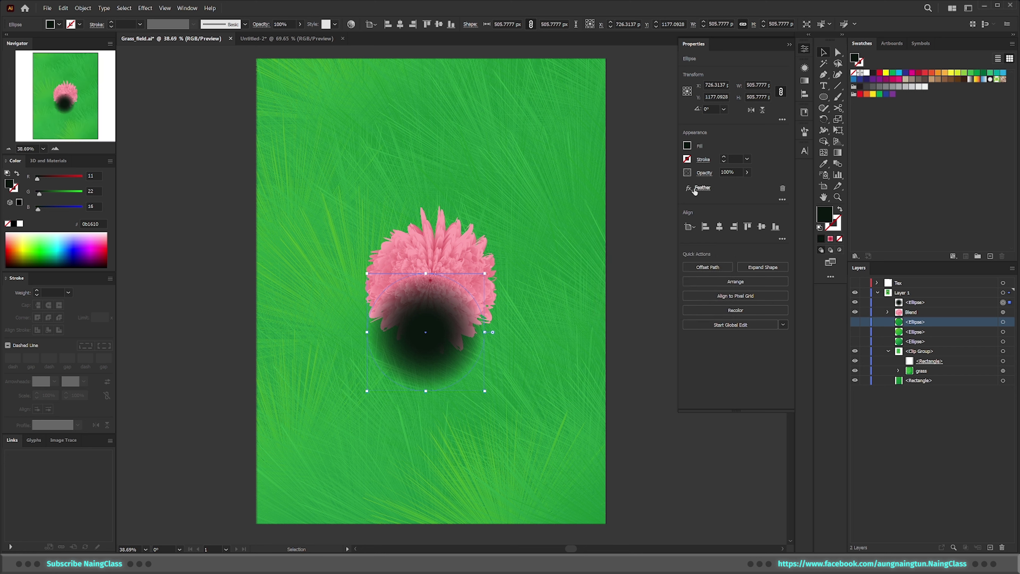
Set the circle's transparency blending mode to Multiply.
left_click(705, 173)
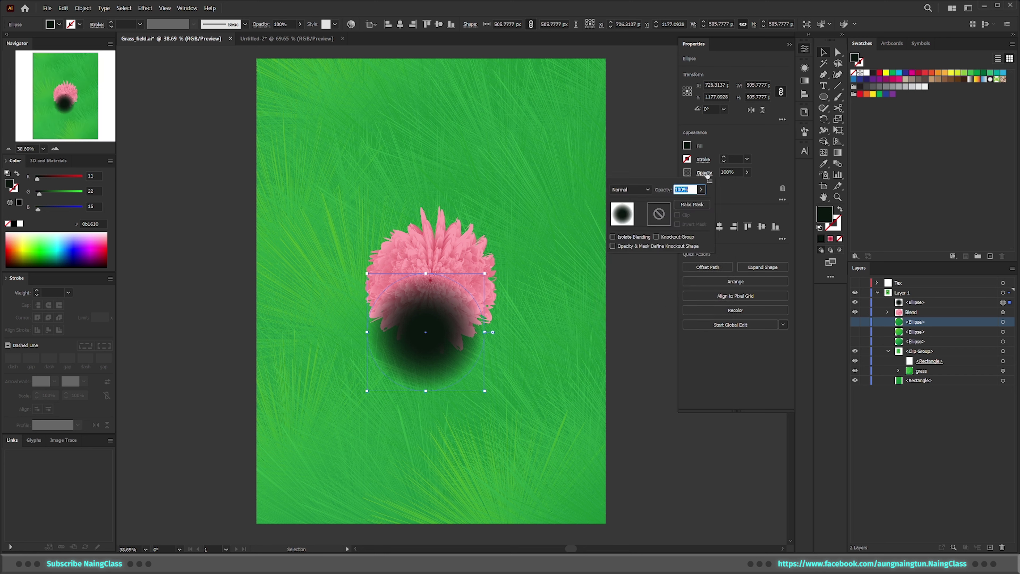
left_click(636, 193)
left_click(631, 193)
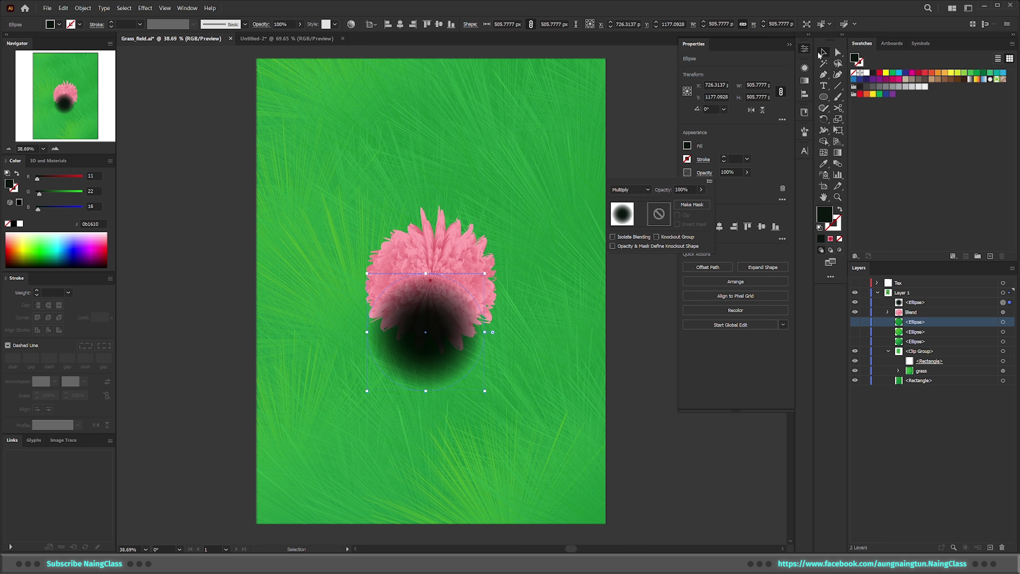
Move the shadow ellipse below the flower in Layers and rename Blend to 'flower'.
left_click_drag(915, 302, 918, 320)
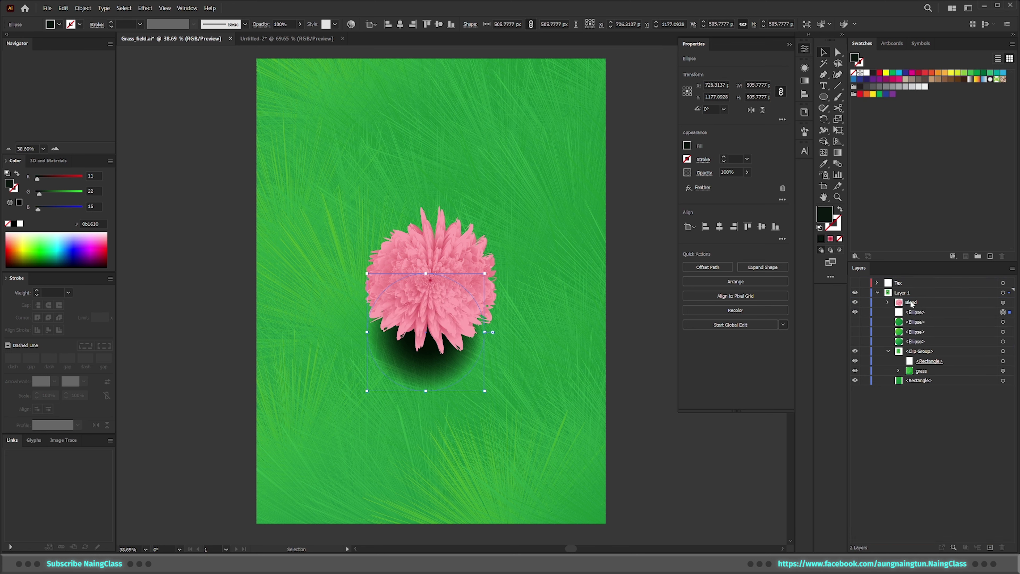
double_click(912, 302)
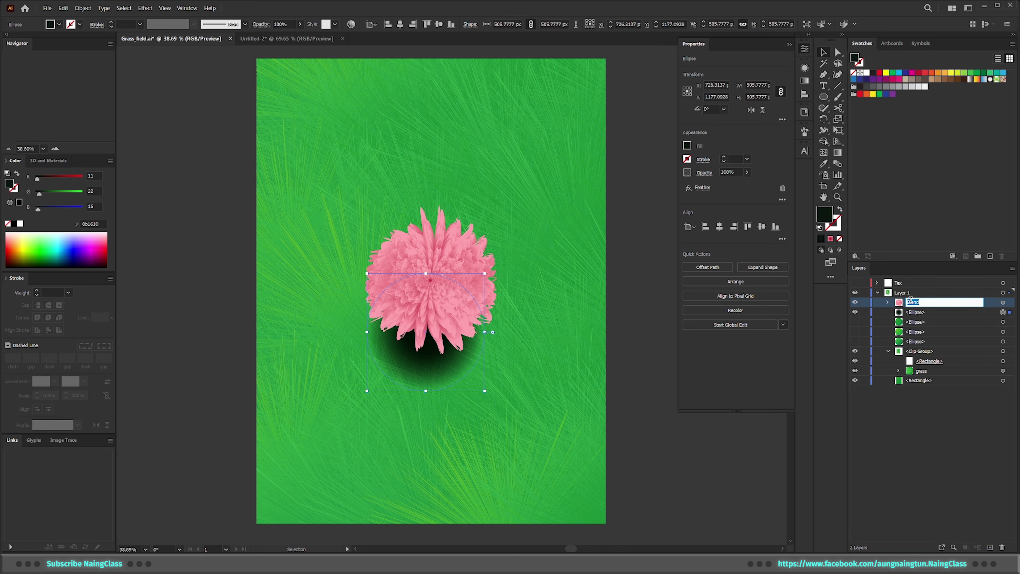
type("flower")
key("Return")
Reposition the shadow under the flower and enlarge it to about 574 px wide.
left_click_drag(426, 355, 426, 328)
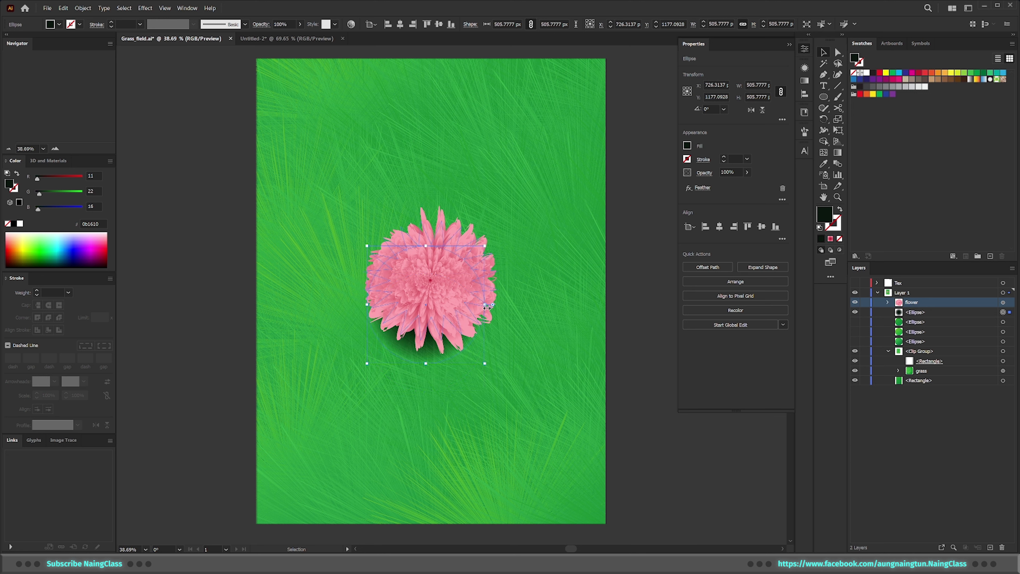
mouse_move(497, 308)
left_mouse_down()
mouse_move(463, 346)
mouse_move(472, 339)
left_mouse_up()
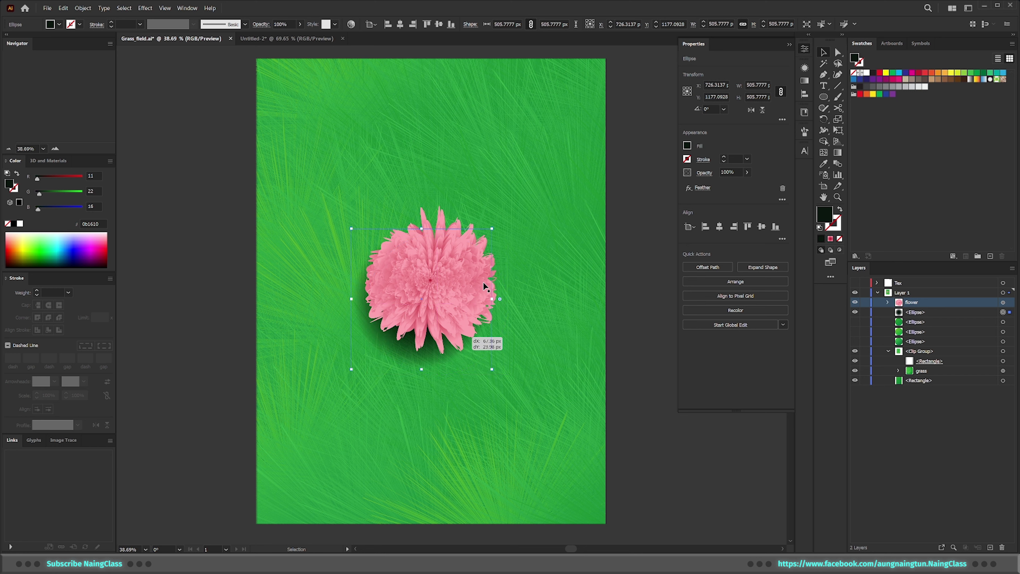
left_click_drag(493, 231, 475, 339)
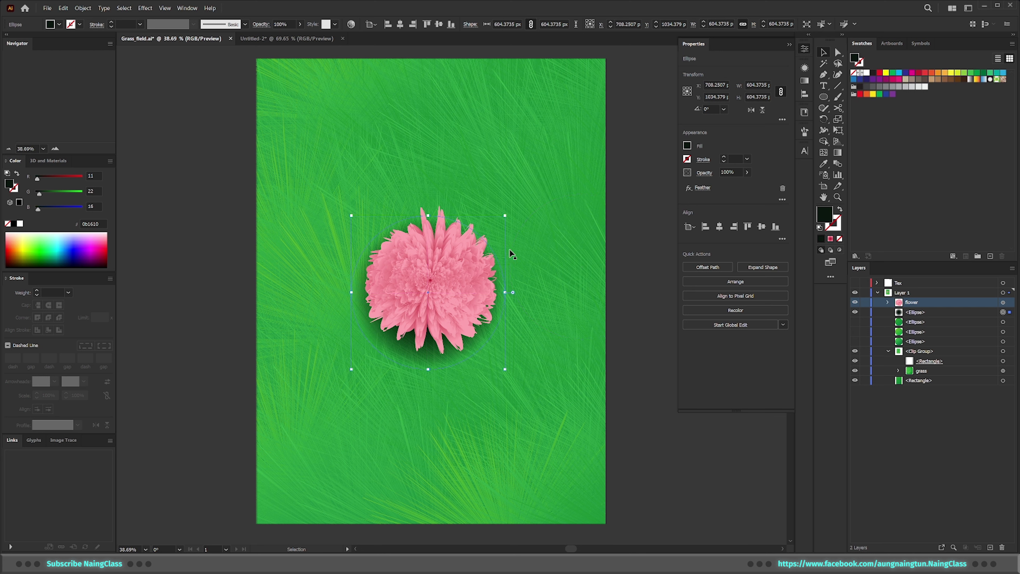
left_click_drag(488, 235, 403, 350)
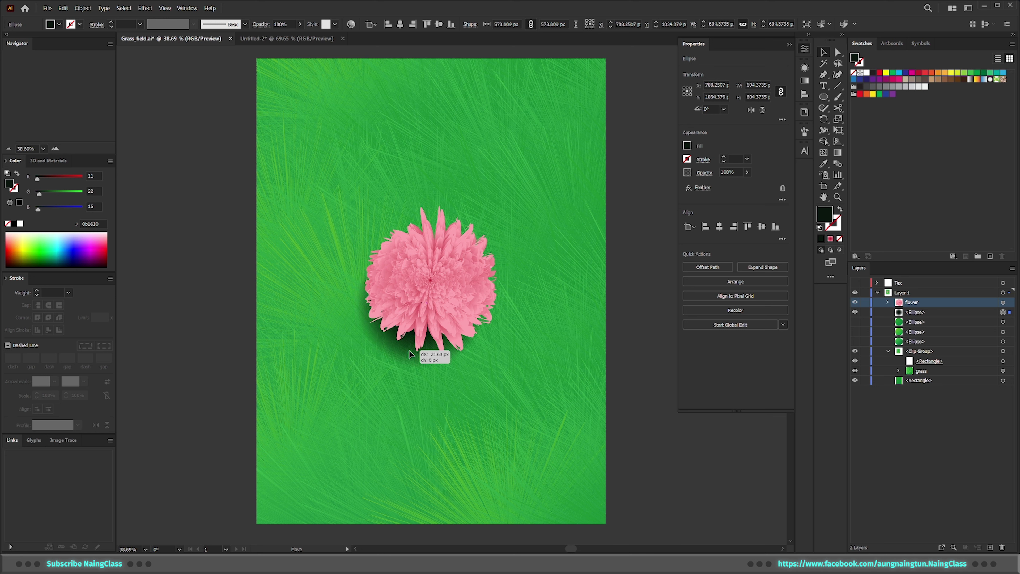
left_click_drag(404, 350, 411, 348)
Lower the shadow's opacity to 35% and deselect it.
left_click(725, 169)
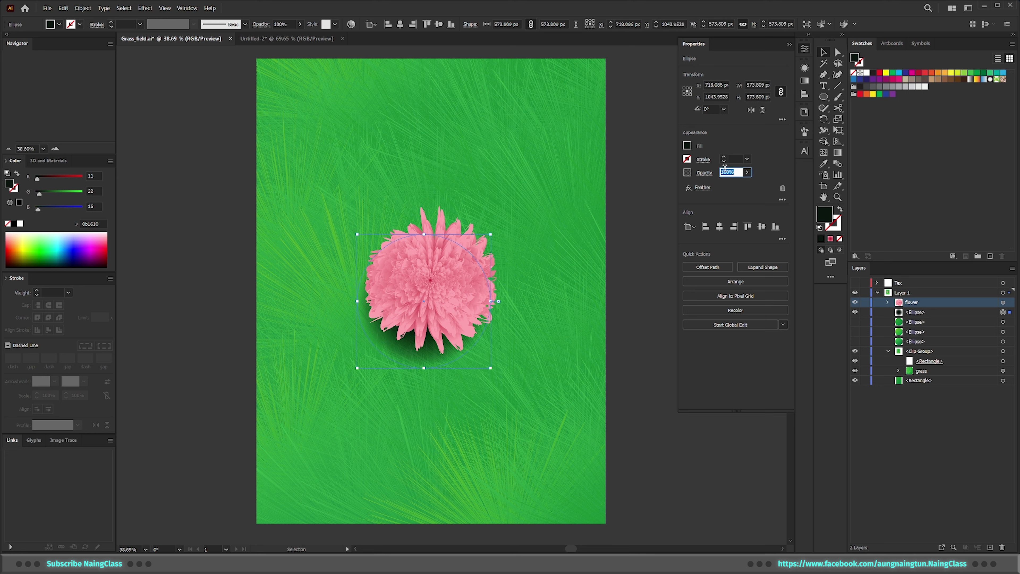
type("25")
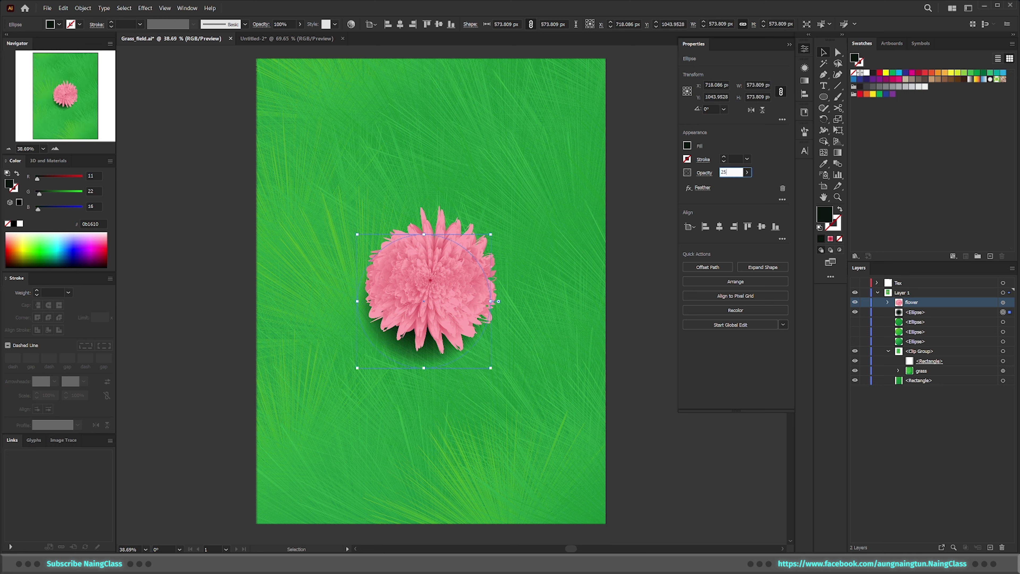
key("Return")
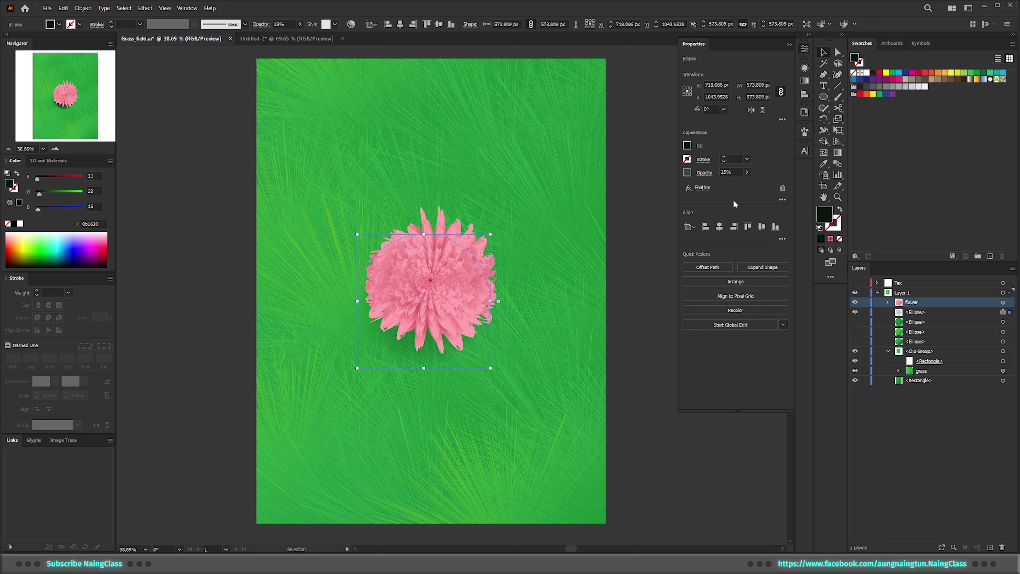
left_click(729, 172)
type("35")
key("Return")
left_click(668, 426)
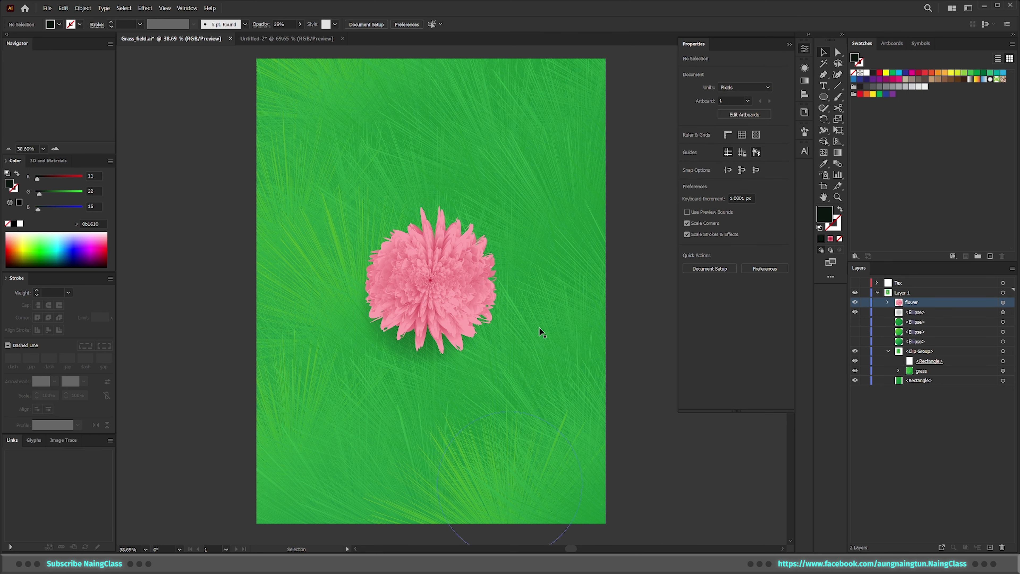
Zoom out slightly and collapse Layer 1 in the Layers panel.
key("z")
scroll(471, 276, "down", 1)
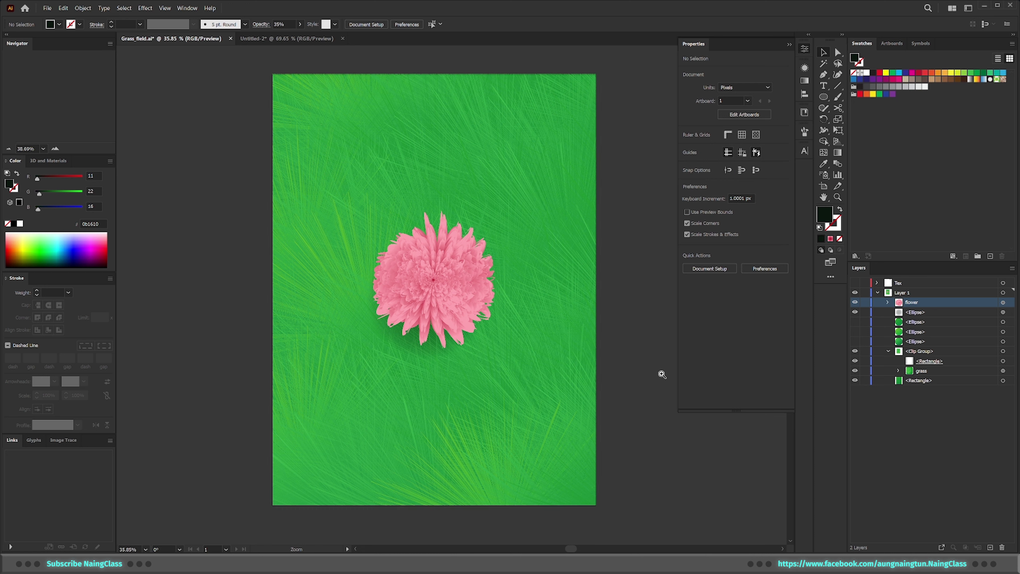
left_click(877, 293)
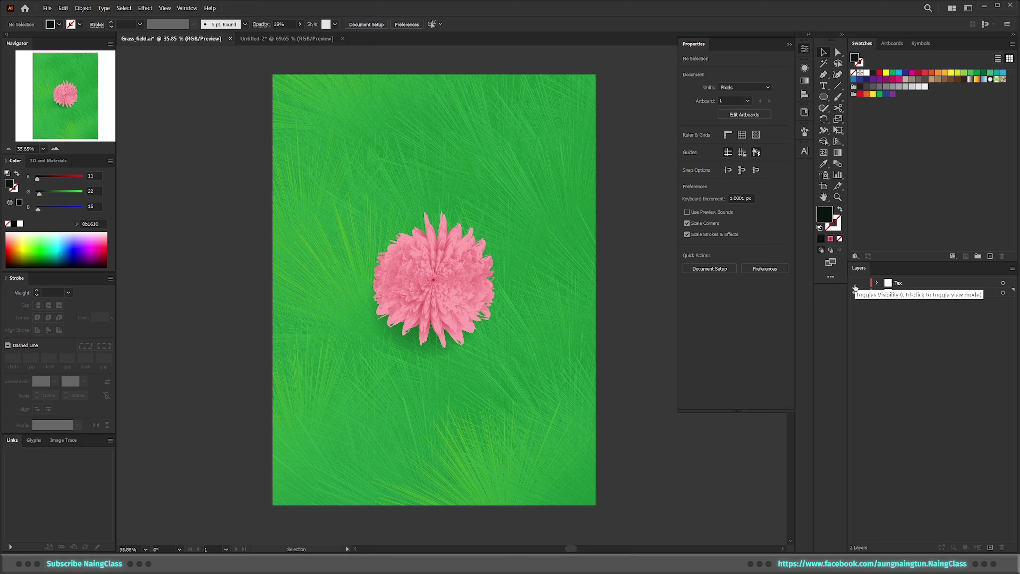
Show the cover text layer and move the flower and shadow up and right beside NATURE MAGAZINE.
left_click(854, 284)
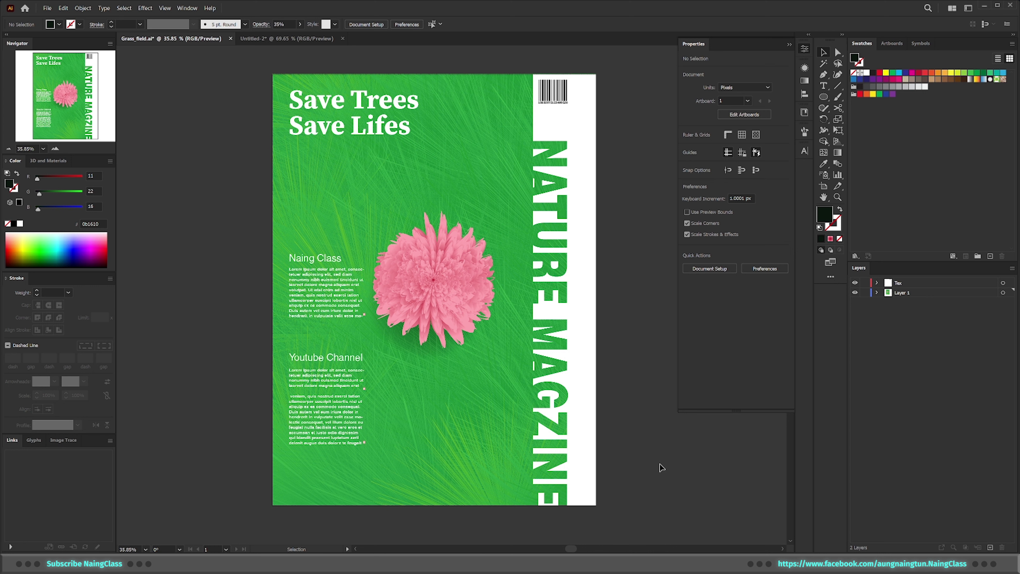
left_click(877, 293)
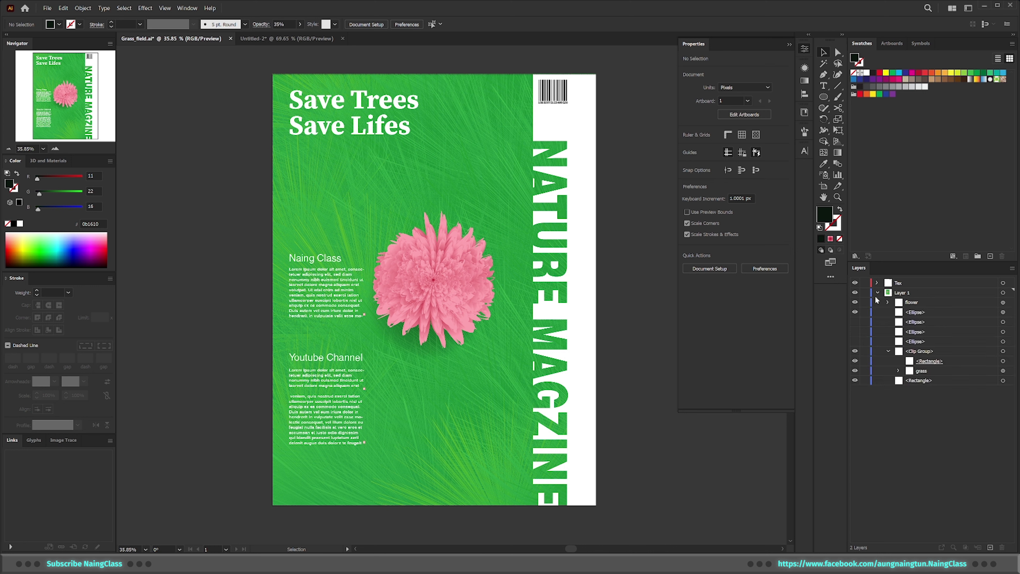
left_click(1009, 307)
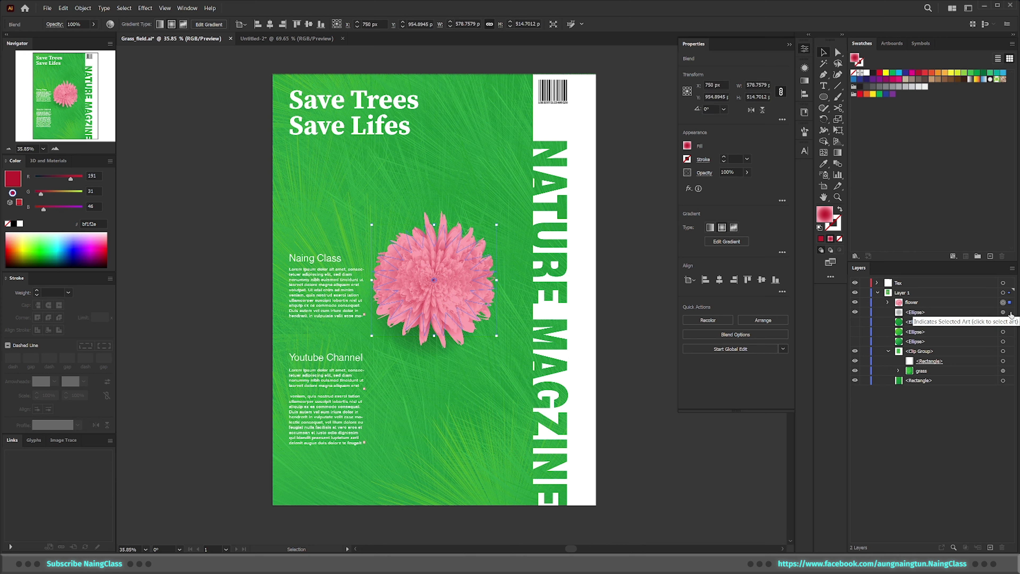
left_click(1010, 312, "shift")
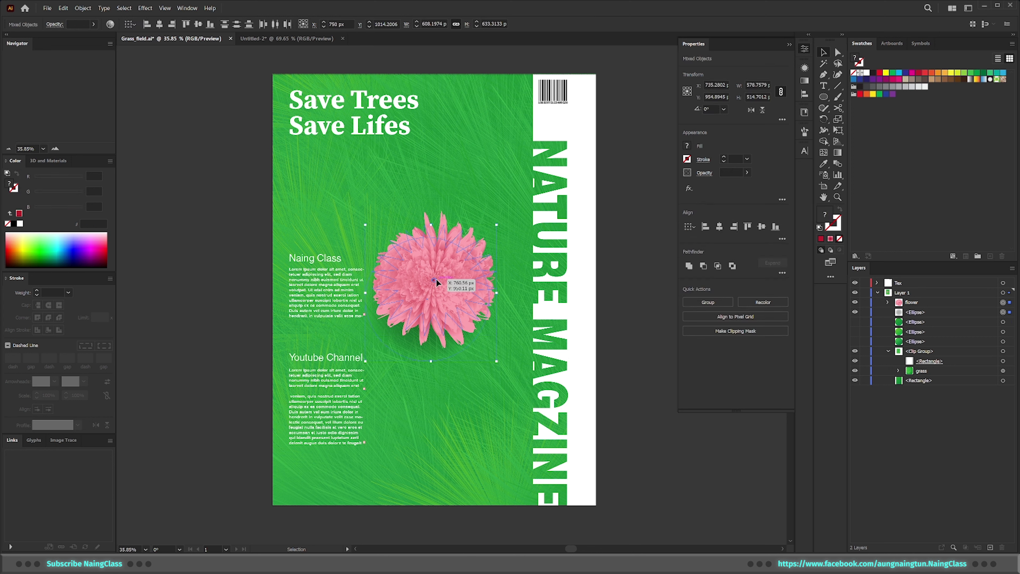
left_click_drag(435, 279, 455, 224)
left_click(631, 410)
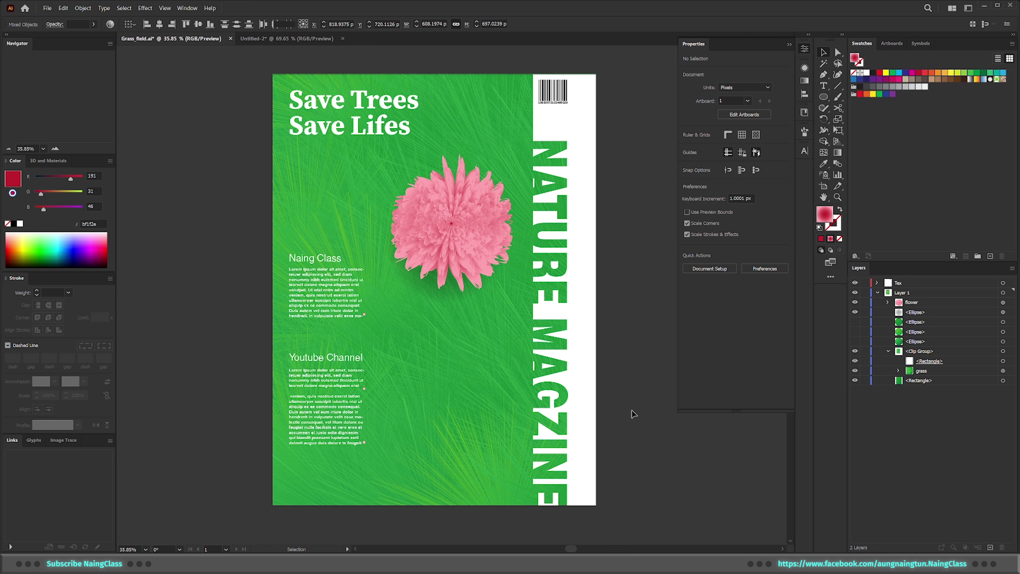
Collapse the properties display and pan the cover view slightly right.
left_click(804, 48)
key("h")
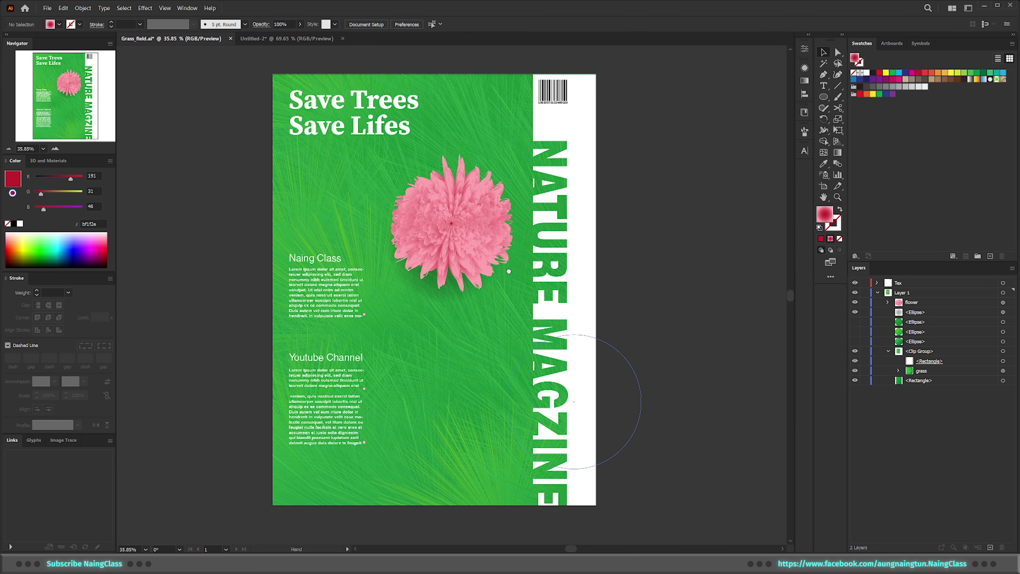
left_click_drag(574, 401, 614, 405)
key("v")
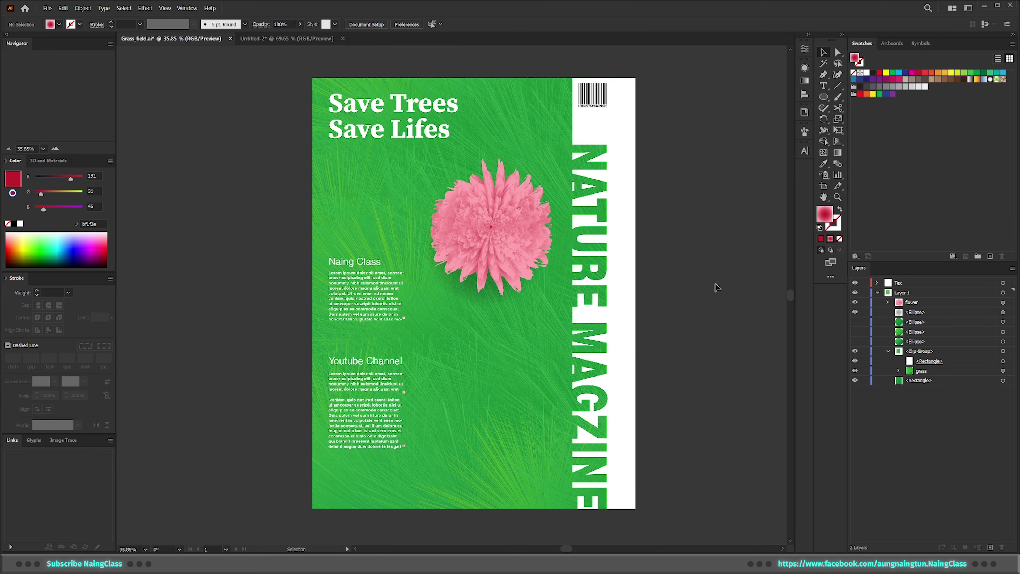